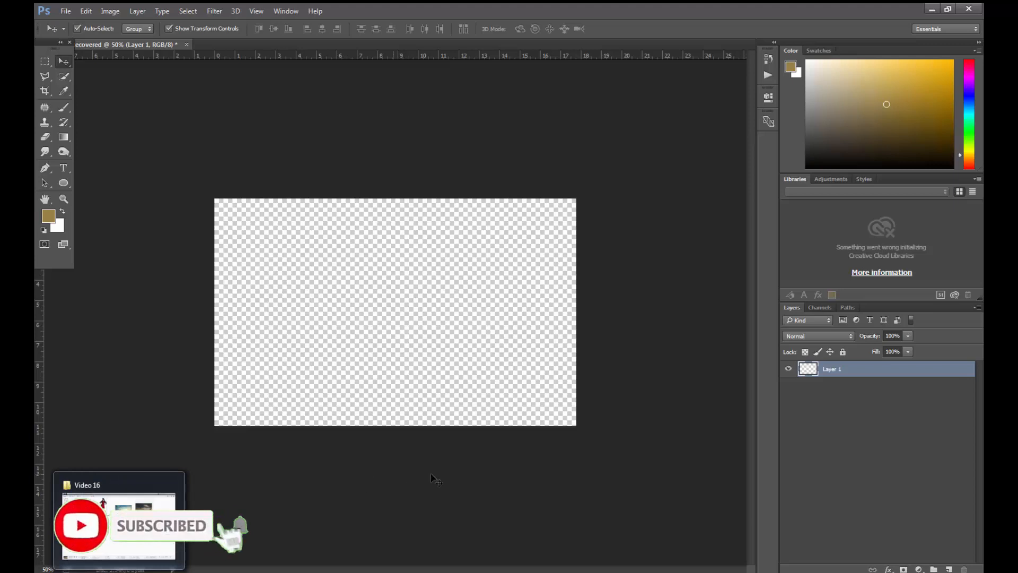
- Add a Solid Color fill layer in olive brown #85723e above the empty layer
click(916, 509)
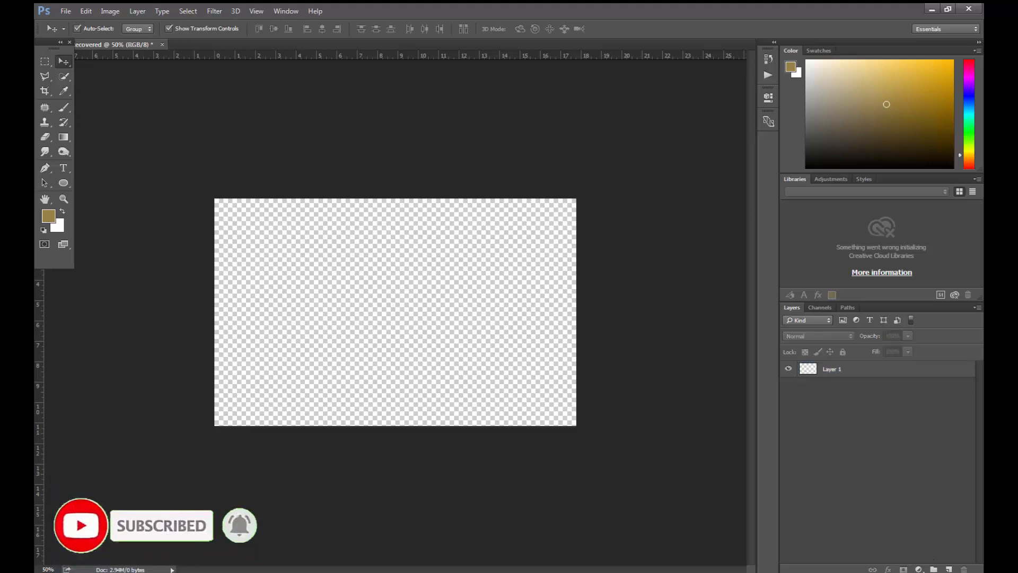
click(918, 569)
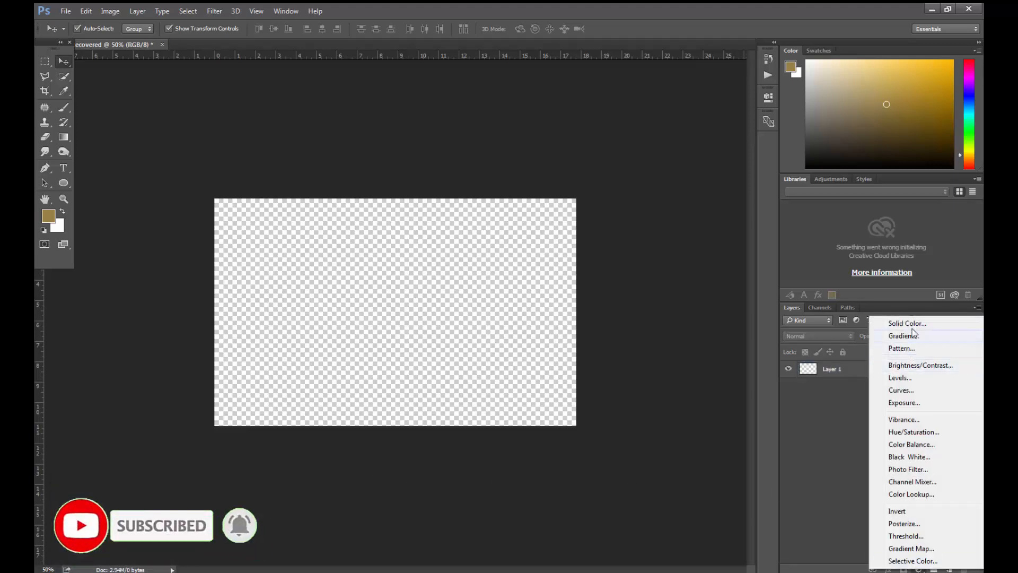
click(907, 323)
text(6b5a2d)
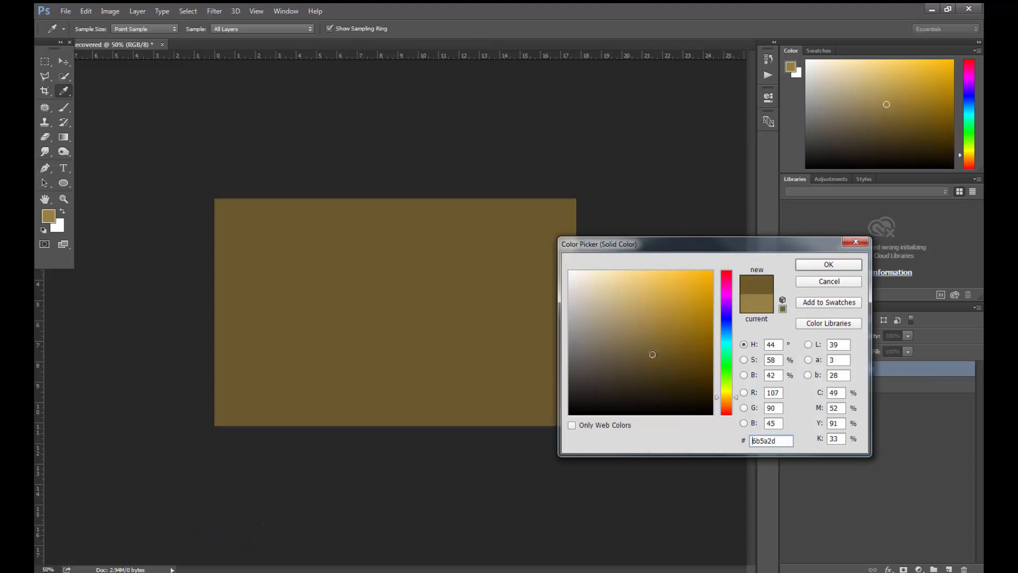
drag(653, 354, 644, 337)
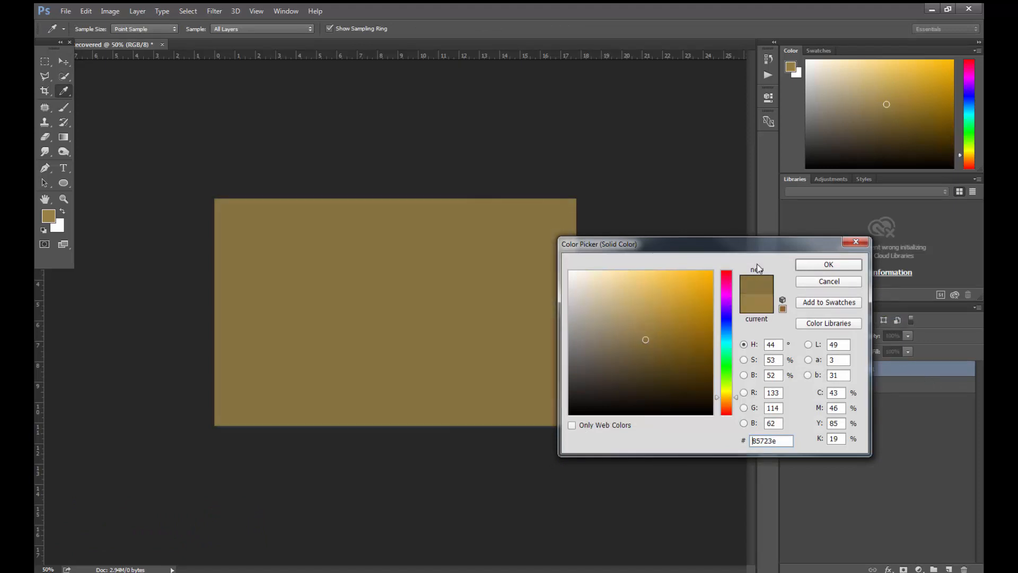
click(803, 267)
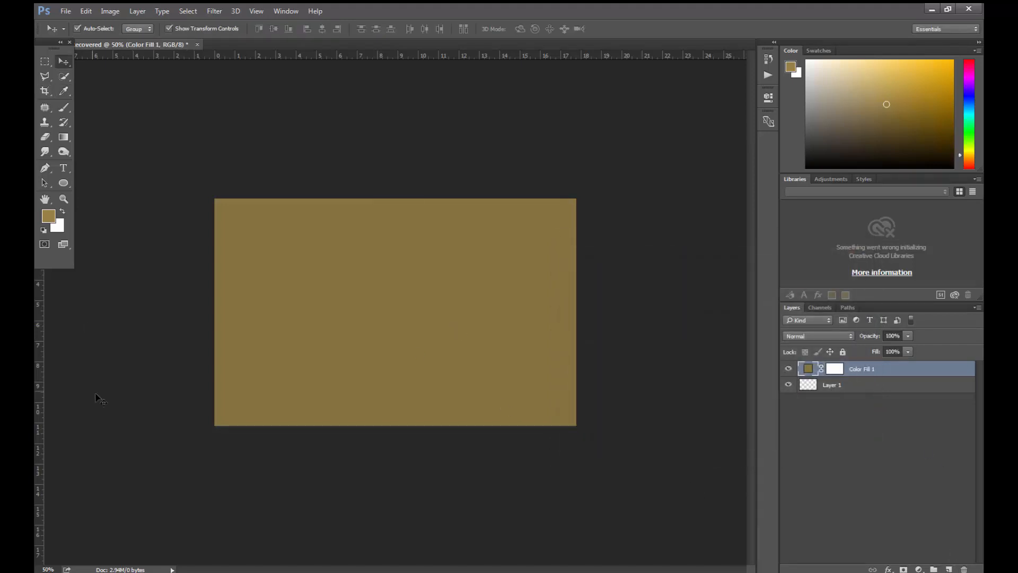
- Open the cracked-desert image thumb-1920-644119.jpg from the Video 16 folder as a separate document
key(alt+Tab)
click(431, 288)
drag(699, 162, 424, 45)
- Copy the cracked ground below the desert image's horizon to its own layer and move that layer into the main composition
click(46, 62)
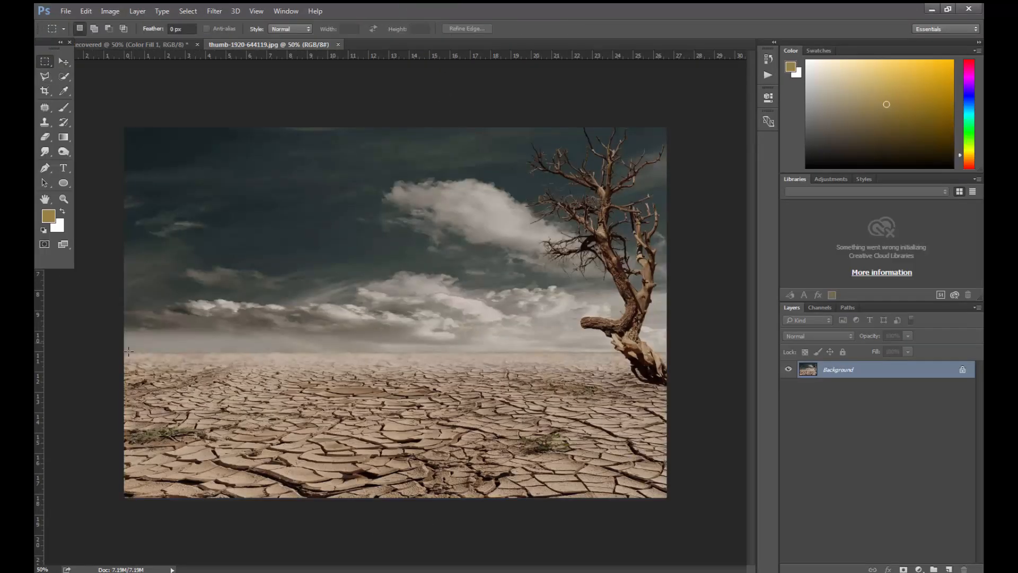
drag(123, 353, 671, 503)
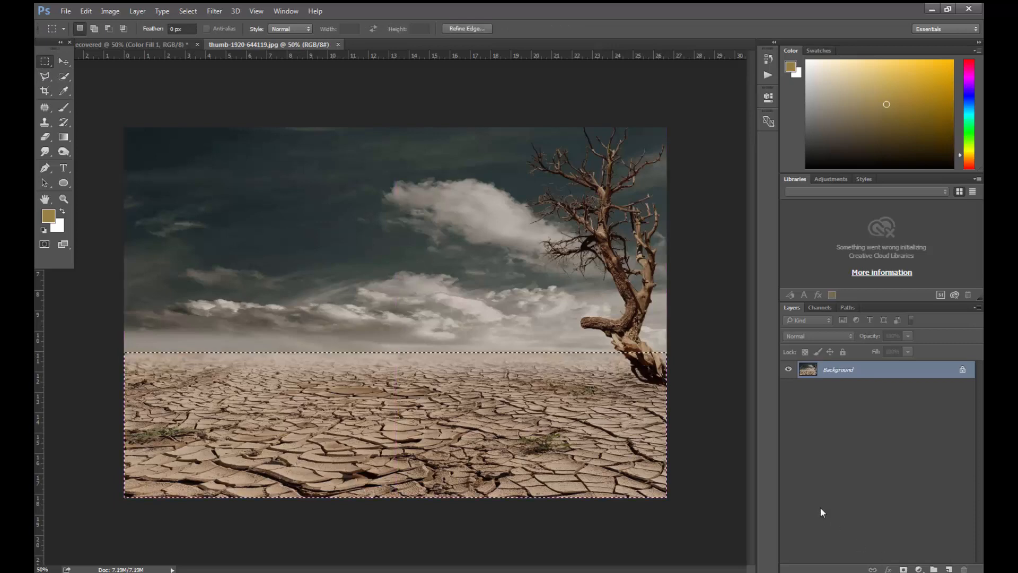
key(ctrl+j)
click(67, 61)
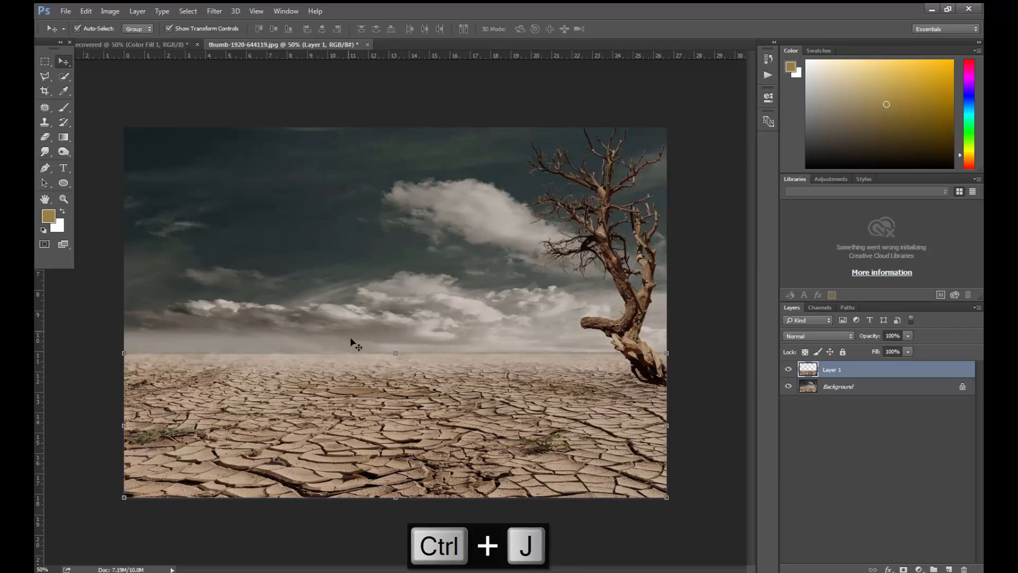
drag(352, 343, 452, 335)
- Distort the ground layer with Free Transform, pulling both bottom corners outward and down beyond the canvas to widen the foreground perspective
key(ctrl+t)
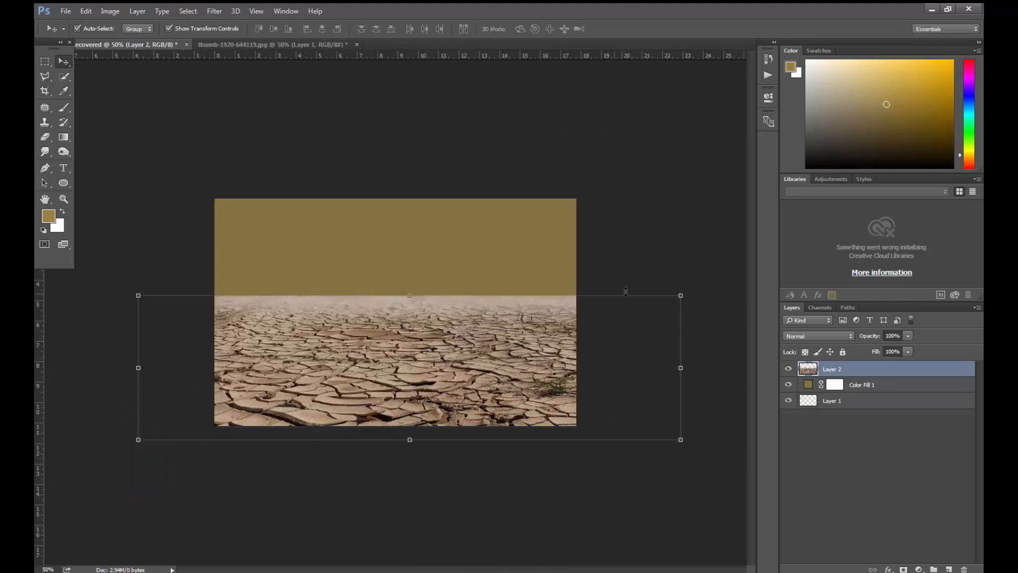
key(ctrl)
drag(139, 442, 94, 475)
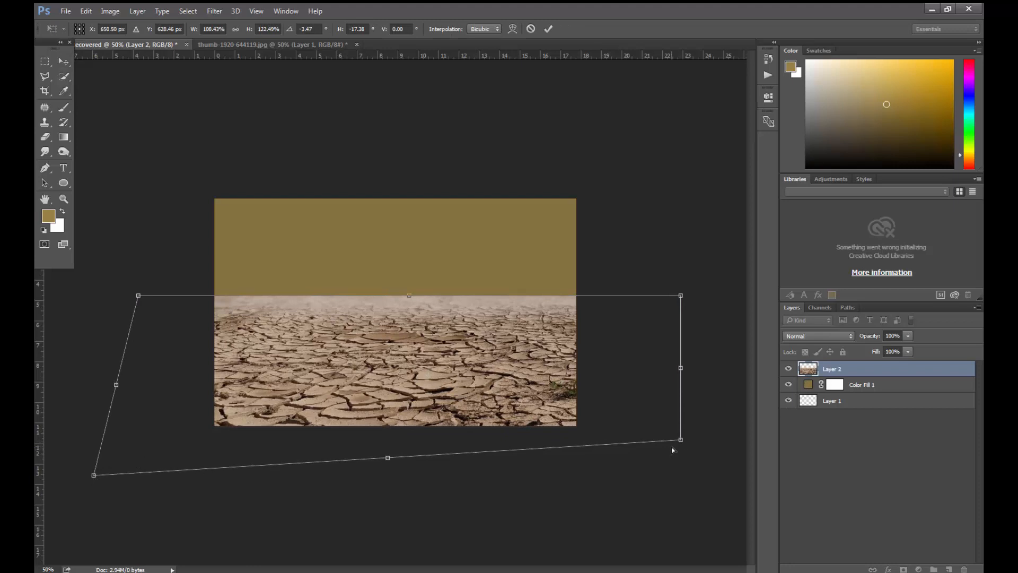
drag(681, 439, 716, 483)
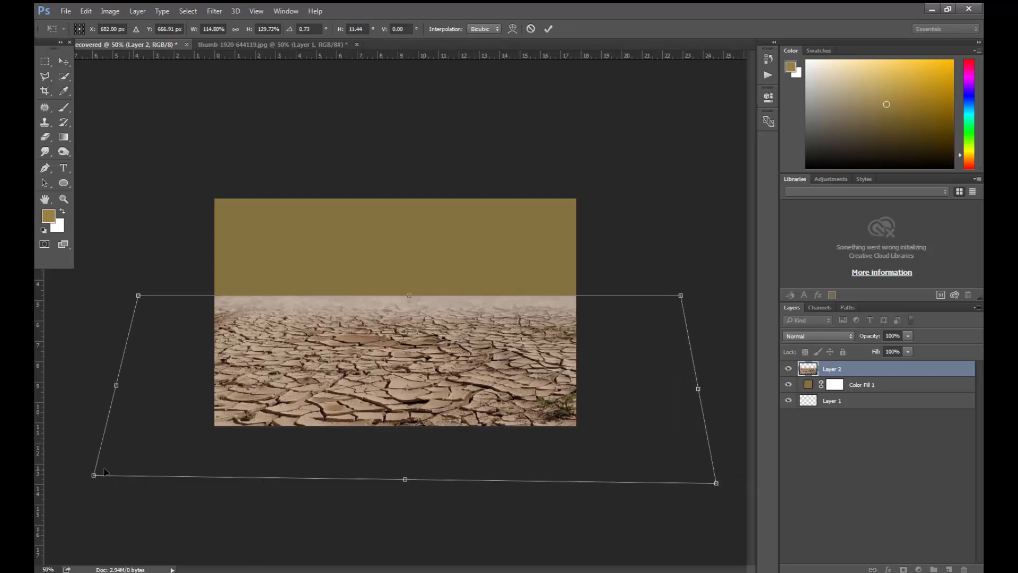
drag(92, 476, 75, 489)
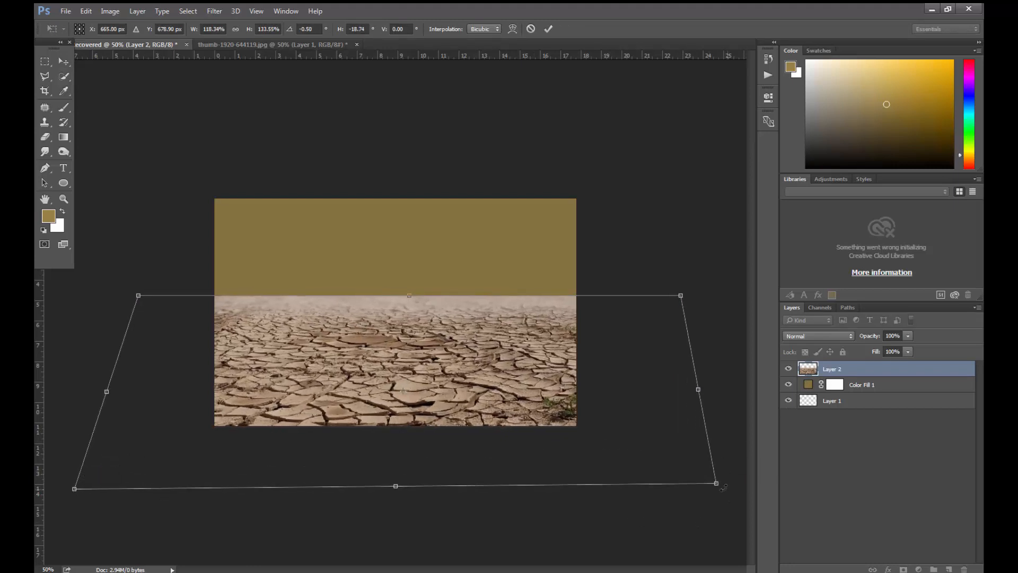
drag(717, 483, 724, 485)
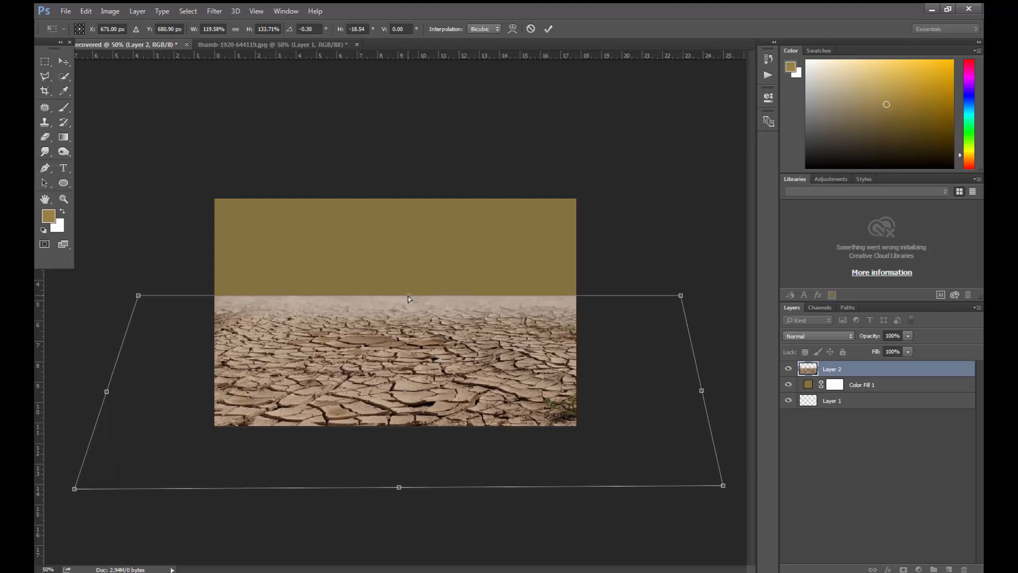
- Lower and flatten the ground layer so its horizon sits just below the canvas middle, and apply the transform
drag(408, 296, 396, 327)
drag(403, 373, 401, 351)
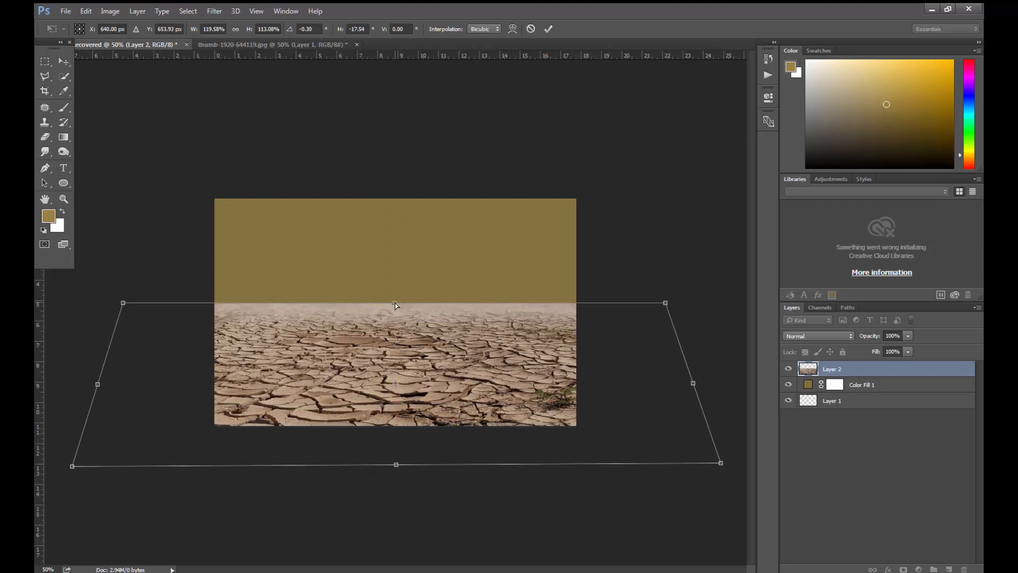
drag(396, 303, 396, 325)
key(Return)
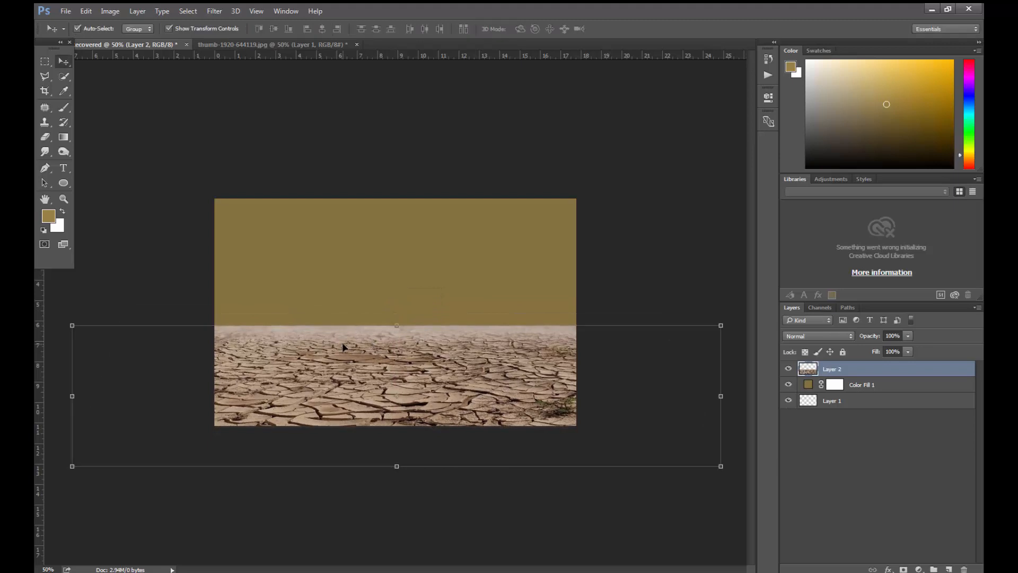
- Add a layer mask to the ground layer, Layer 2
click(919, 444)
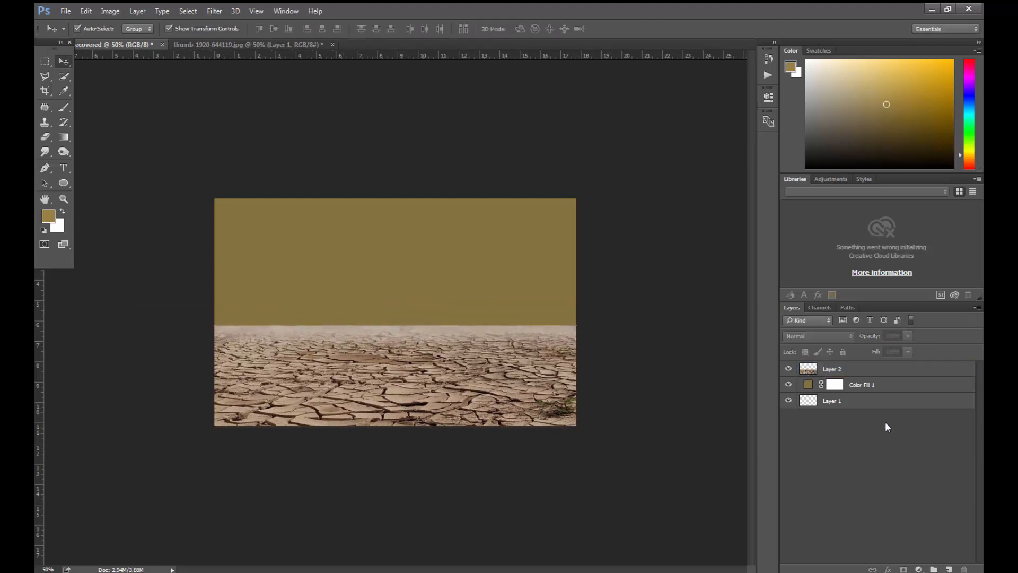
click(878, 370)
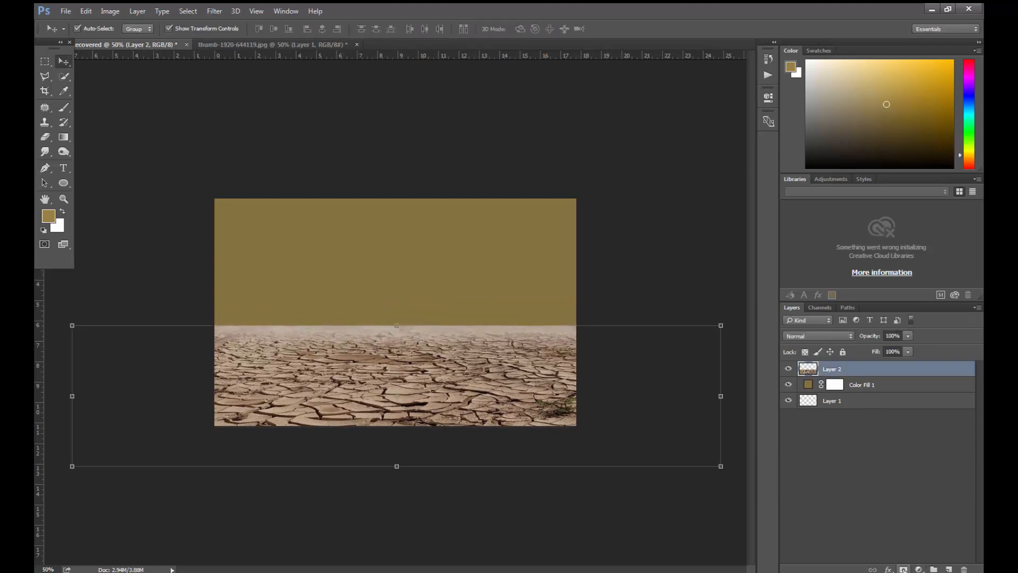
click(903, 569)
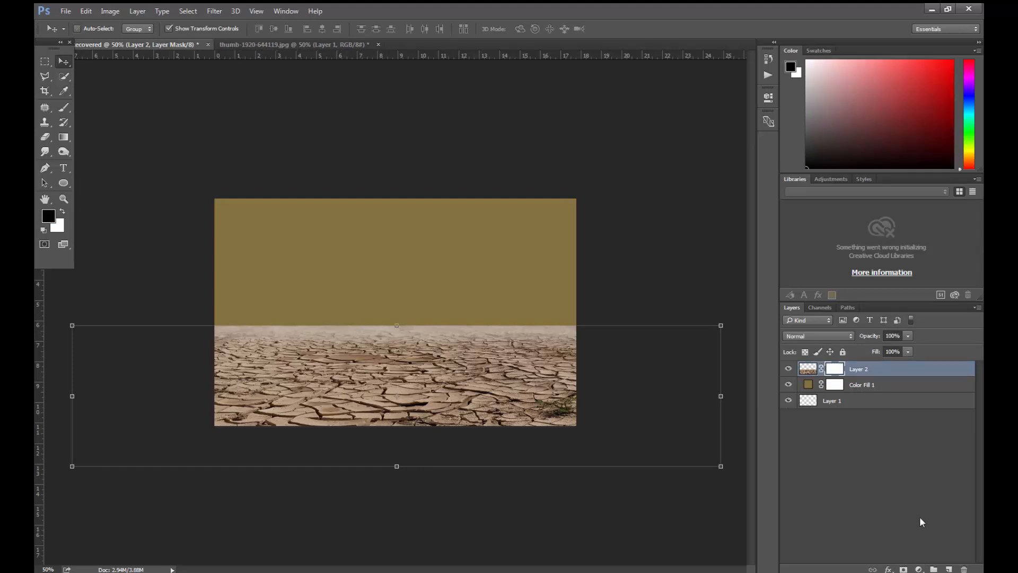
- Paint black along the horizon on the ground layer's mask with a soft brush, finishing at size 500, to fade the edge into the background
click(63, 107)
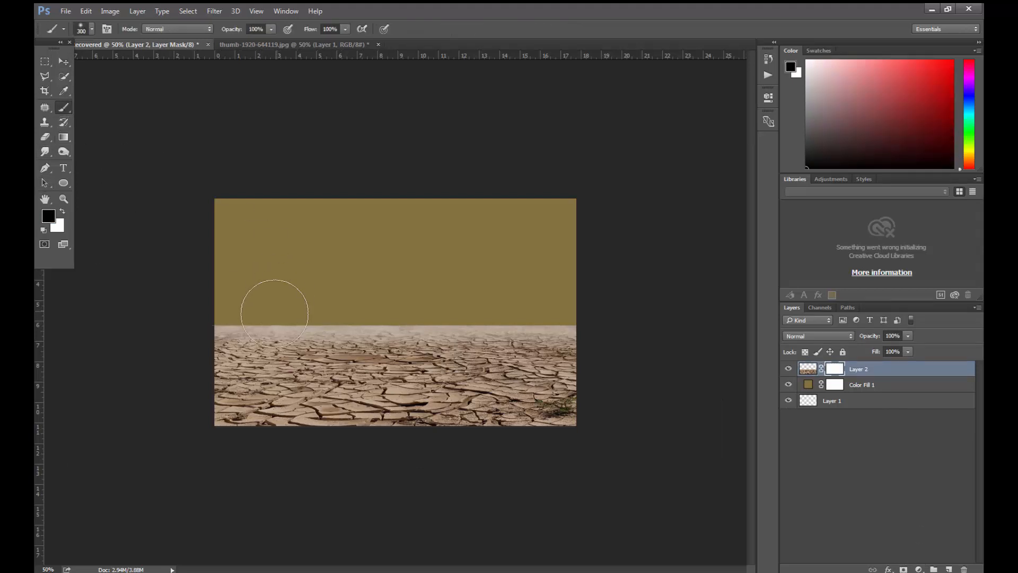
key(bracketright)
key(bracketright)
key(bracketleft)
key(bracketleft)
key(bracketleft)
drag(212, 304, 630, 307)
key(bracketright)
key(bracketright)
key(bracketright)
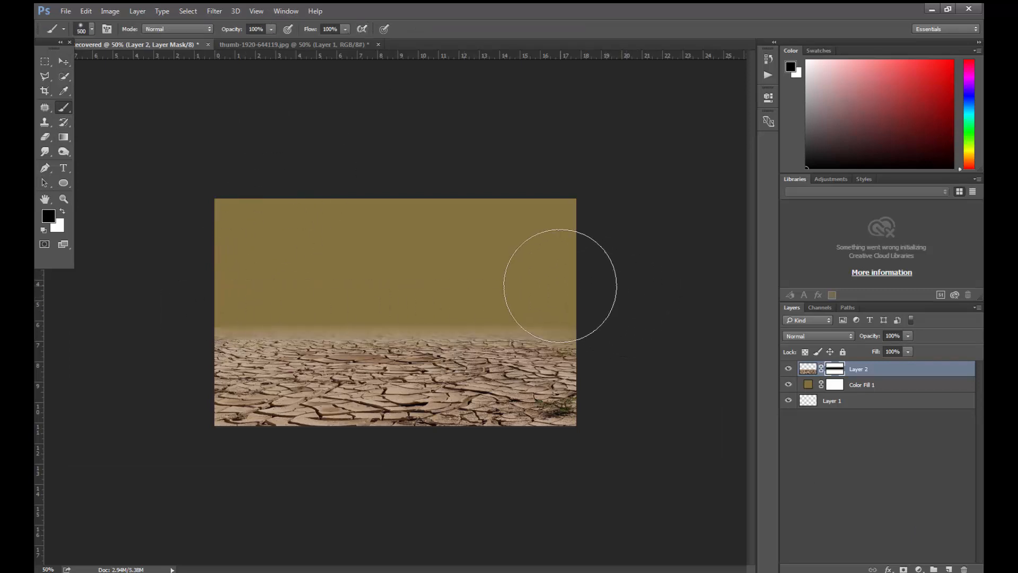
key(ctrl+z)
key(ctrl+z)
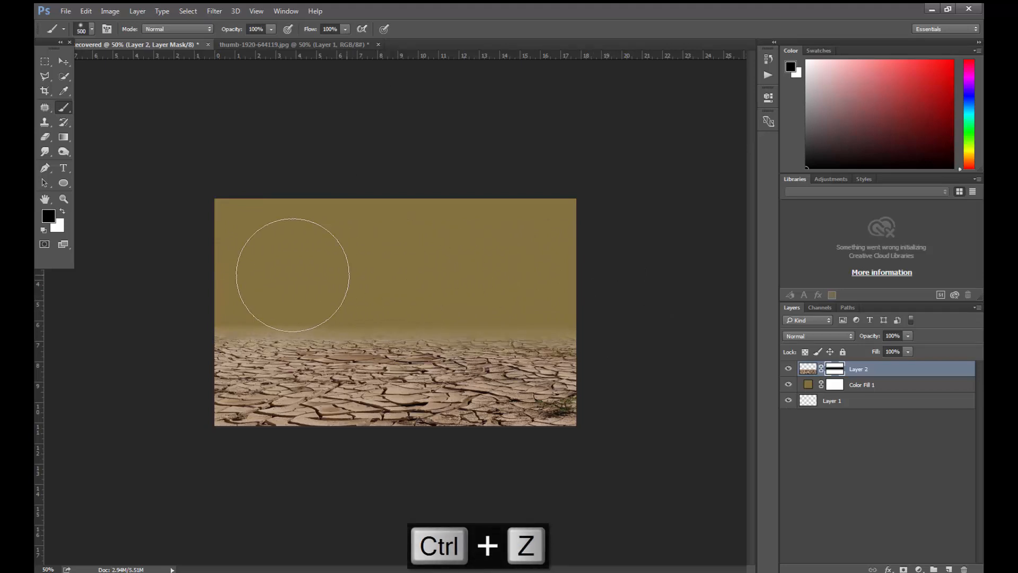
drag(298, 279, 634, 276)
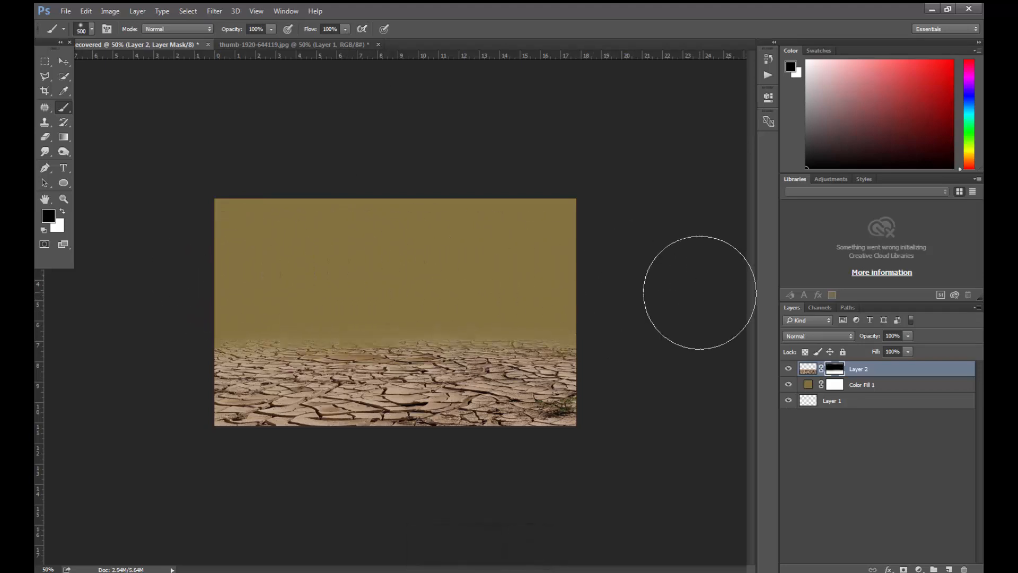
- Add a Gradient Fill layer above Color Fill 1 and change its first colour stop to a lighter tan that fades to transparent
click(885, 386)
click(921, 568)
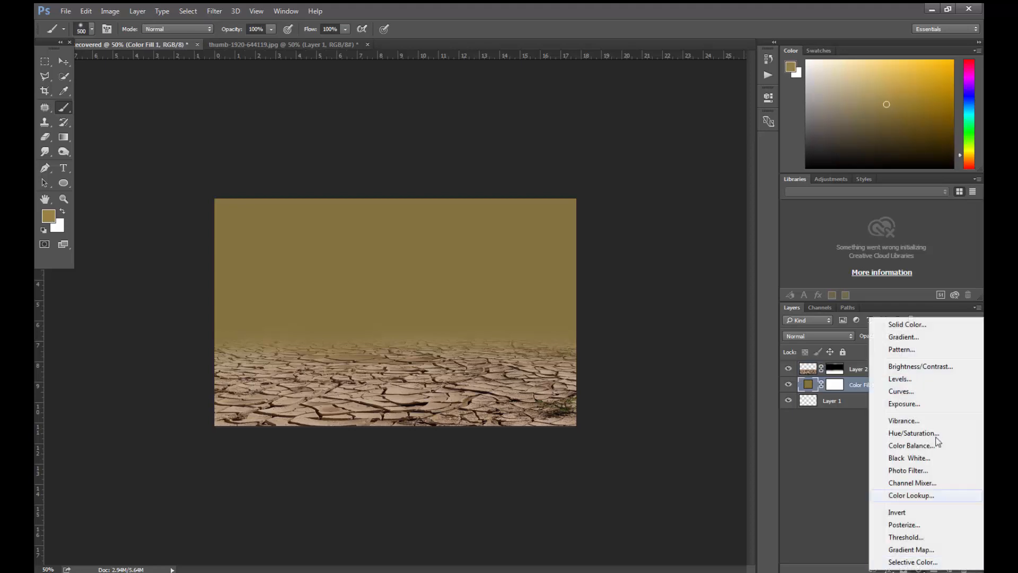
click(901, 336)
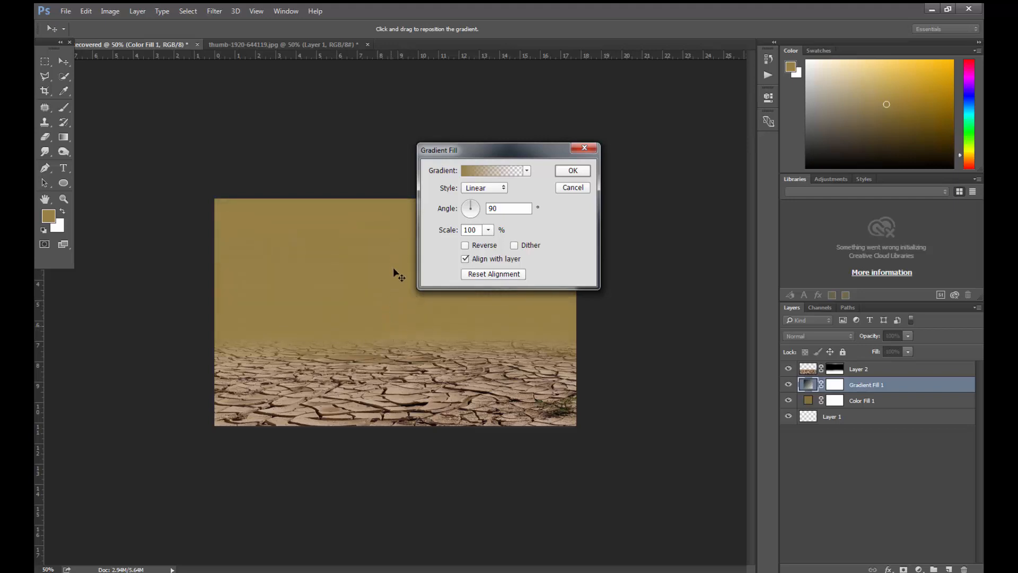
drag(498, 156, 621, 190)
click(600, 206)
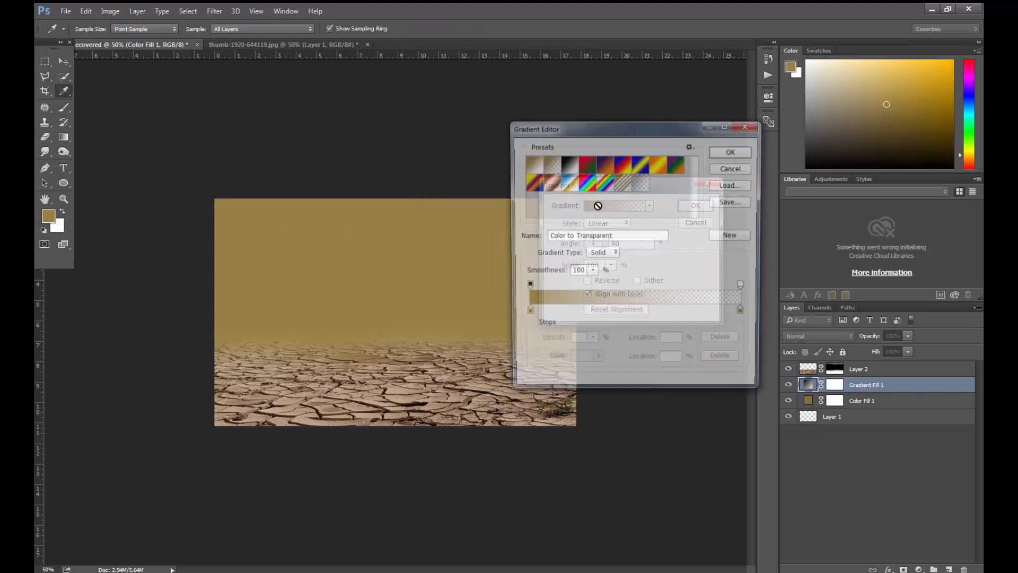
double_click(526, 313)
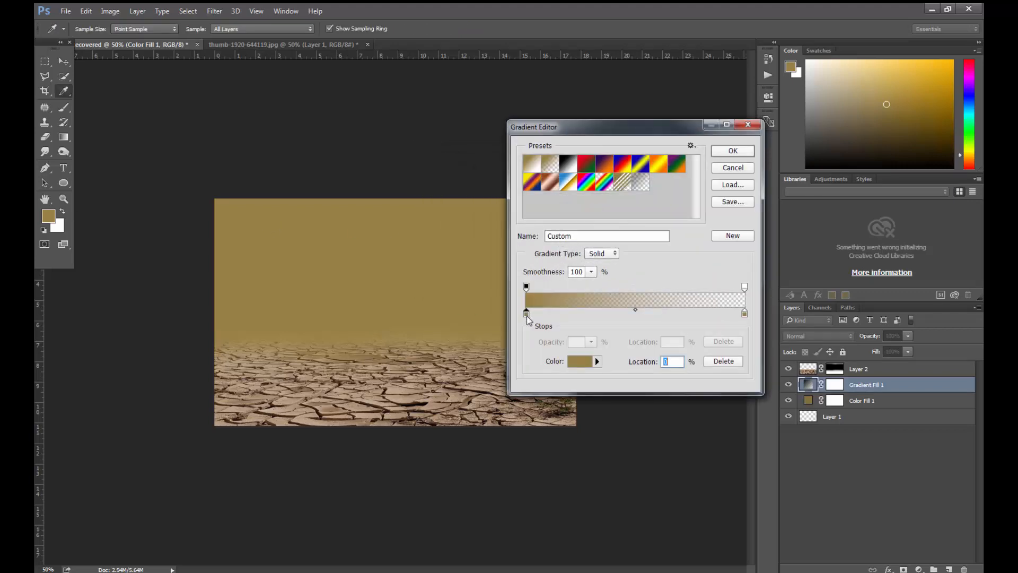
drag(646, 317, 631, 305)
key(Return)
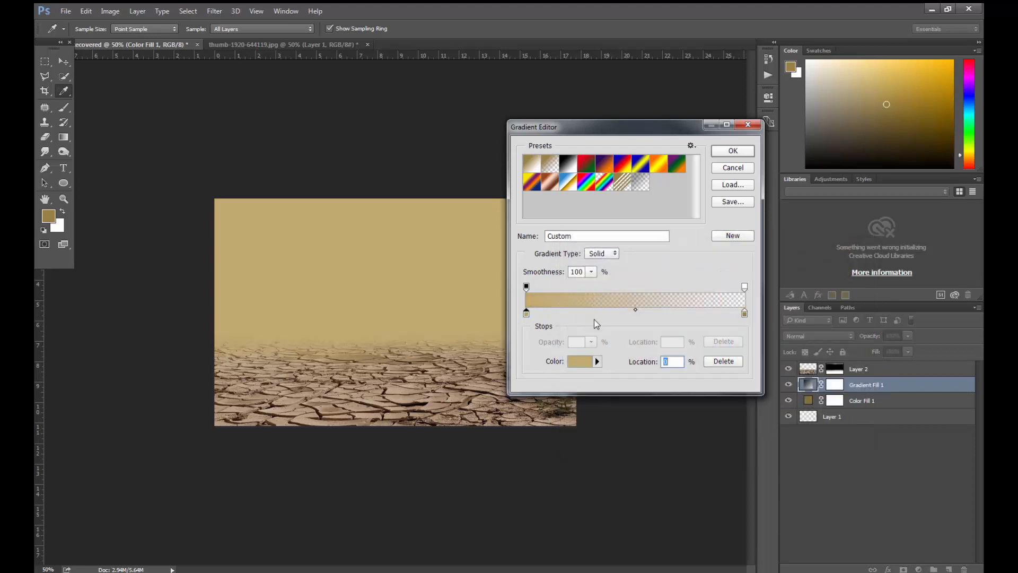
click(732, 151)
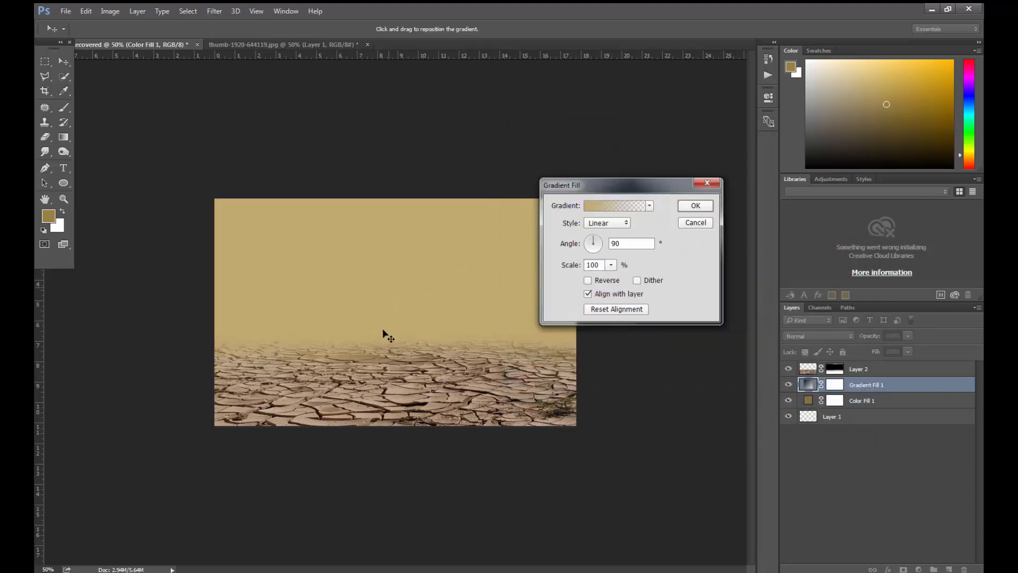
- Try several other angles for the linear gradient fill and return it to 90°
click(592, 237)
click(588, 248)
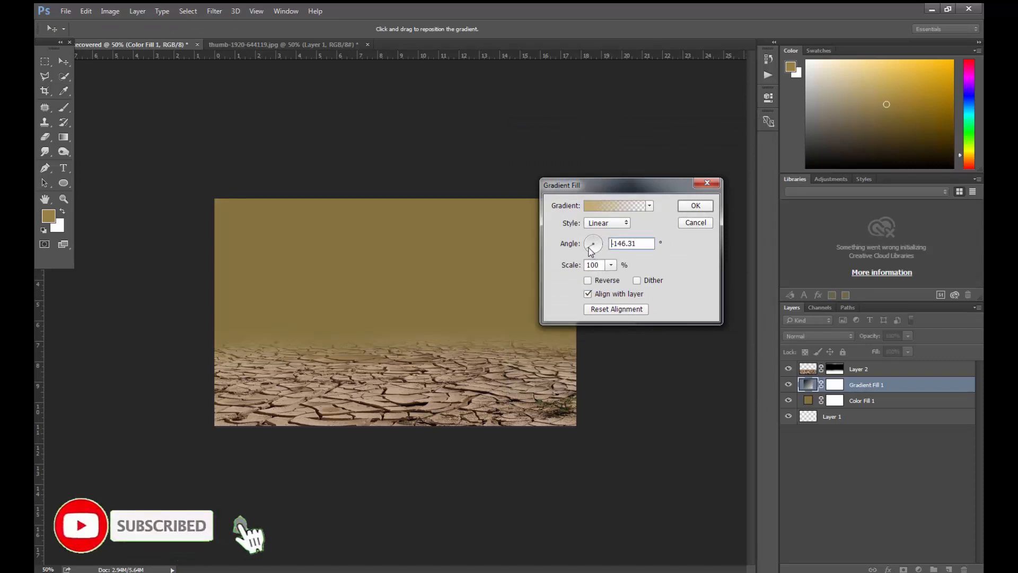
click(586, 244)
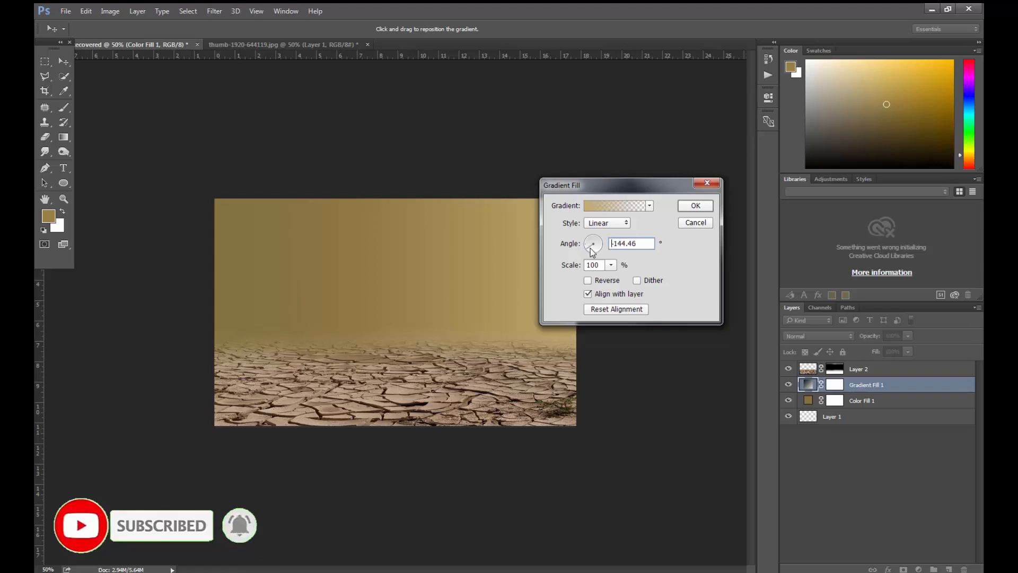
click(594, 248)
drag(618, 189, 669, 174)
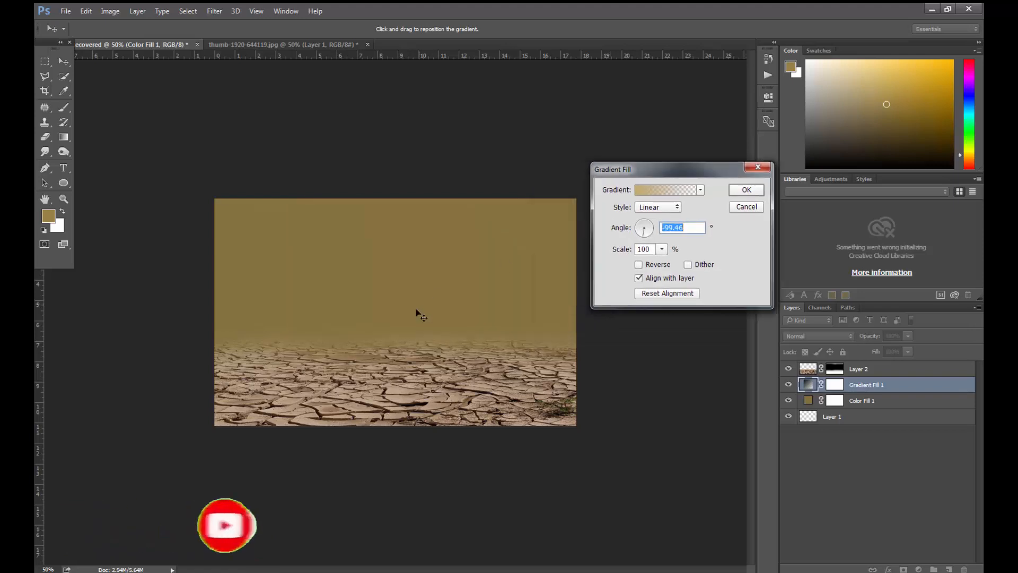
click(645, 226)
- Set the gradient fill's scale to 11% and apply the fill
click(662, 249)
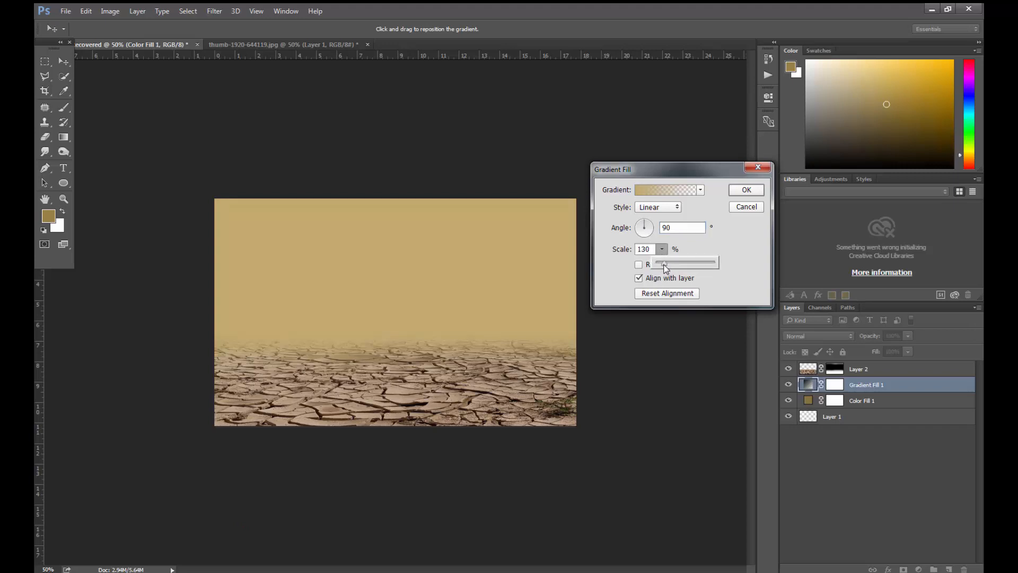
drag(670, 264, 658, 263)
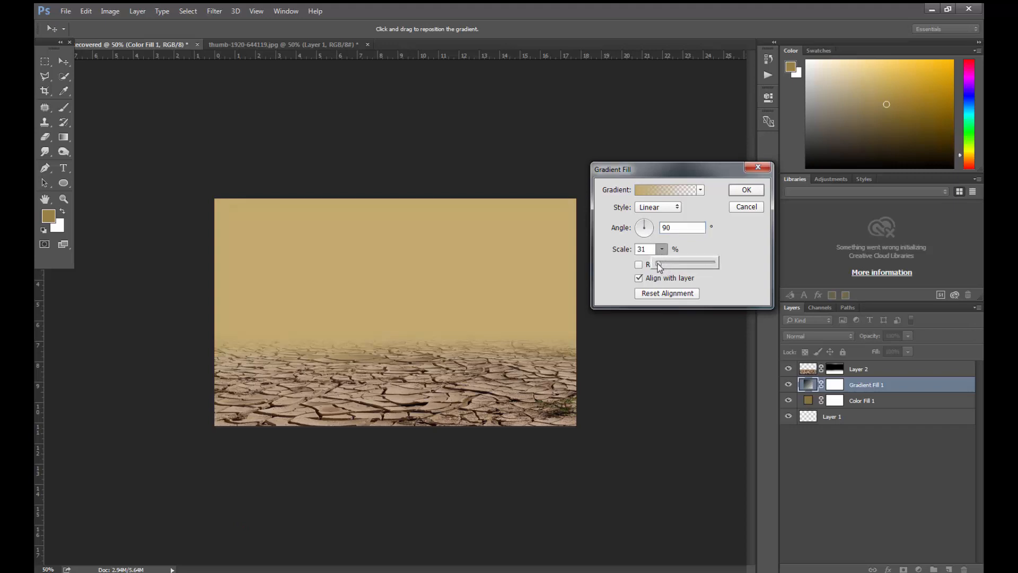
click(712, 213)
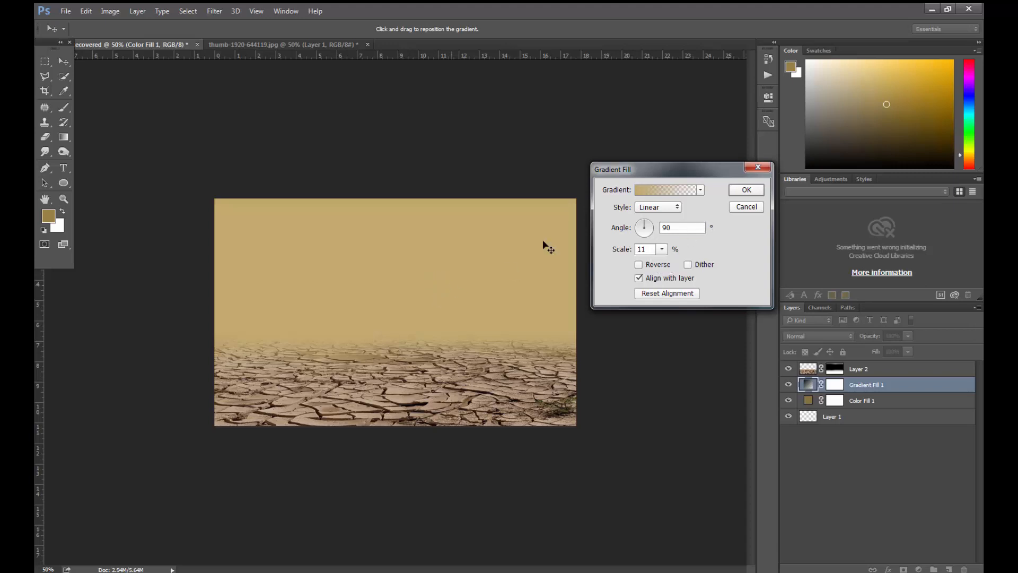
click(734, 192)
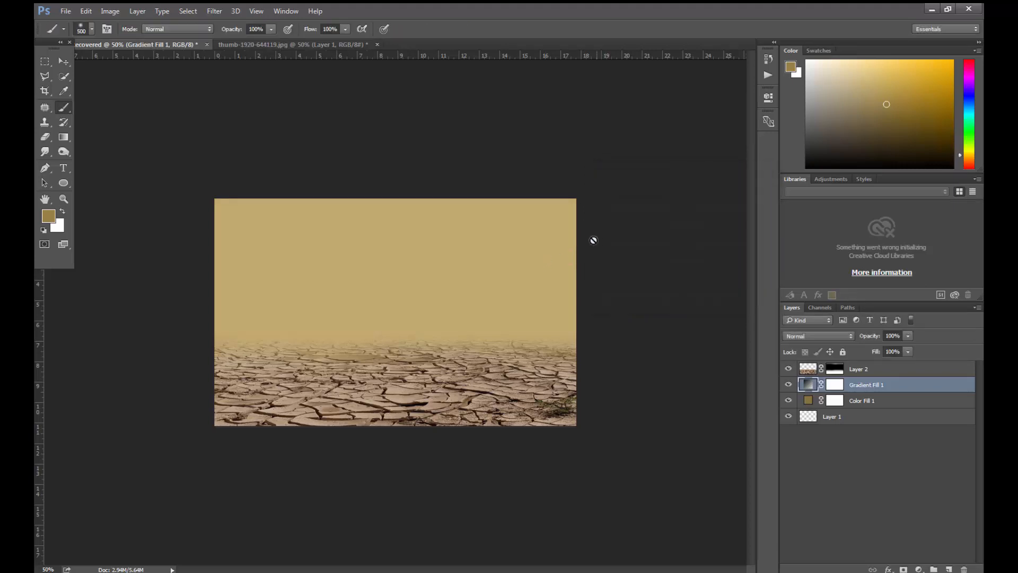
- Open Sunset_Landscape_sky_clouds_3840x2160.jpg as a separate document and activate the Rectangular Marquee tool
click(135, 572)
click(588, 285)
drag(561, 183, 550, 49)
click(45, 61)
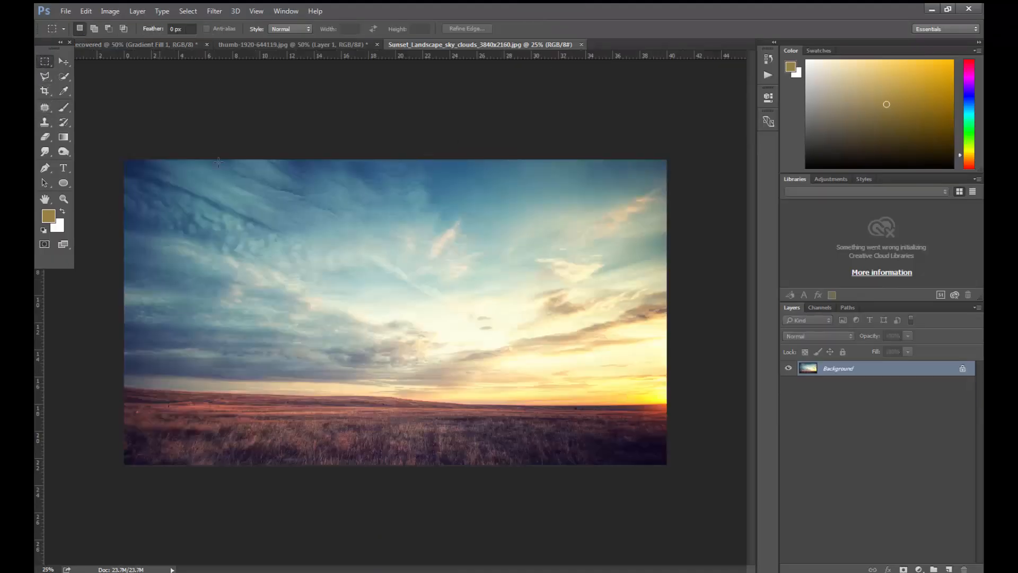
- Copy the sky above the horizon to a new layer and bring it into the desert composite as the topmost layer
drag(112, 151, 787, 394)
key(ctrl+j)
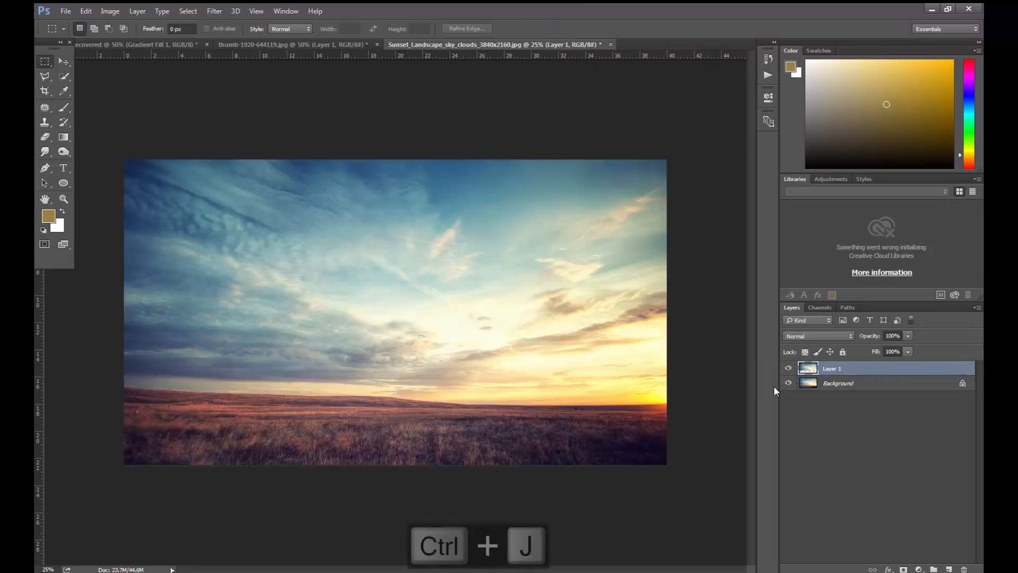
click(63, 61)
drag(475, 228, 411, 224)
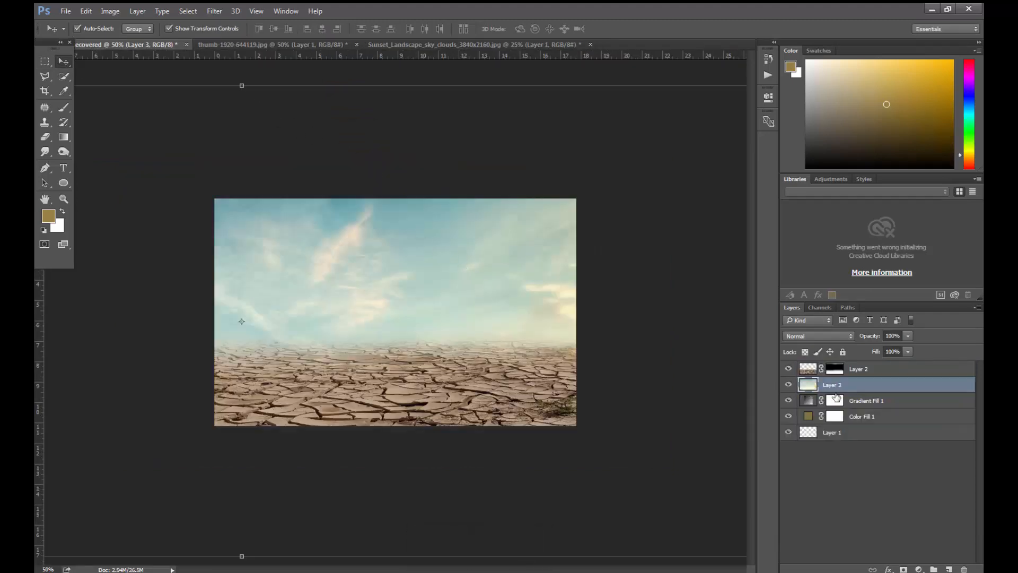
drag(833, 383, 838, 369)
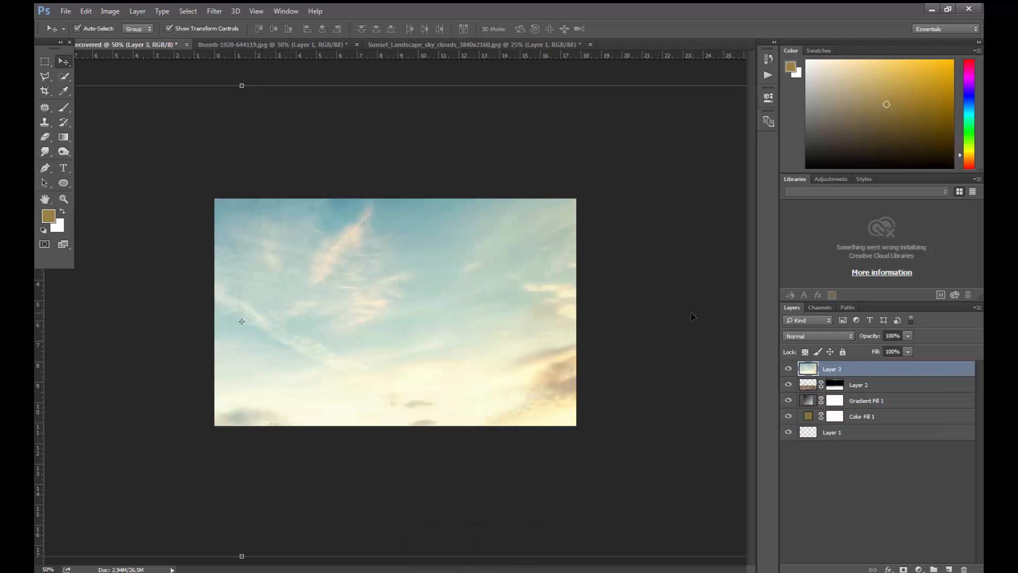
- Scale the sky layer to about 36% and position it across the full canvas width, down to the cracked ground's horizon
key(ctrl+minus)
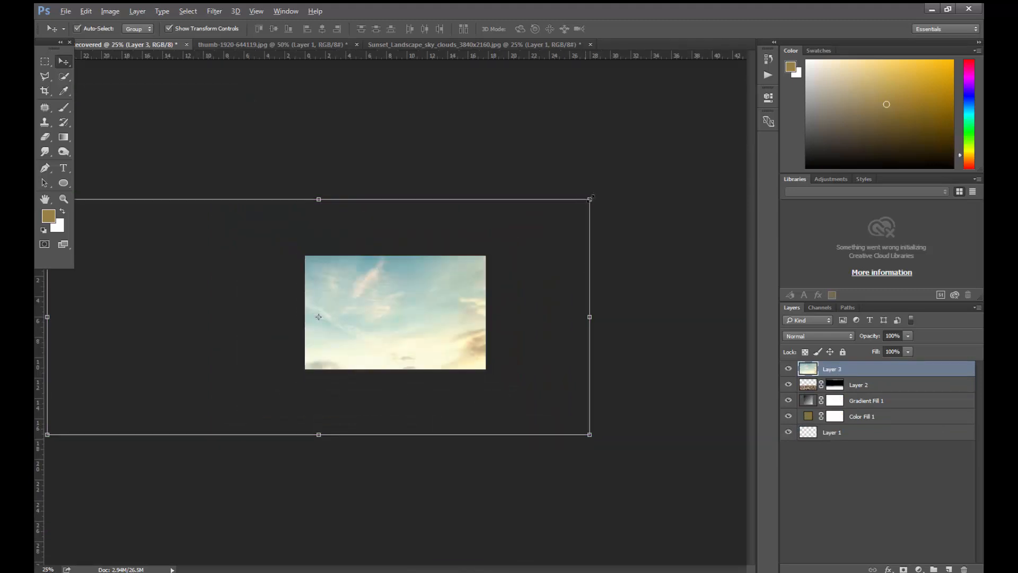
drag(589, 198, 448, 272)
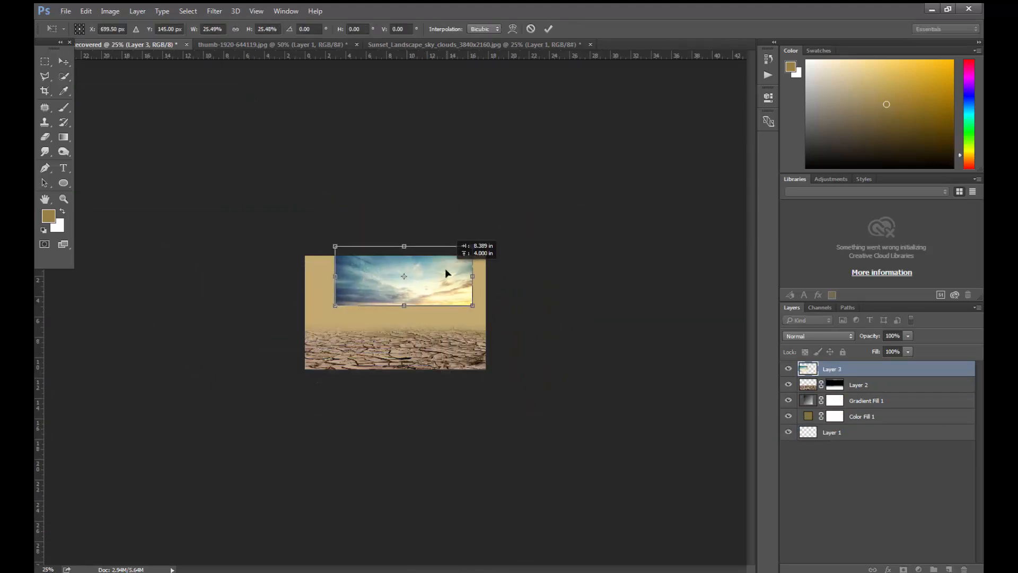
key(ctrl+plus)
key(ctrl+plus)
key(ctrl+plus)
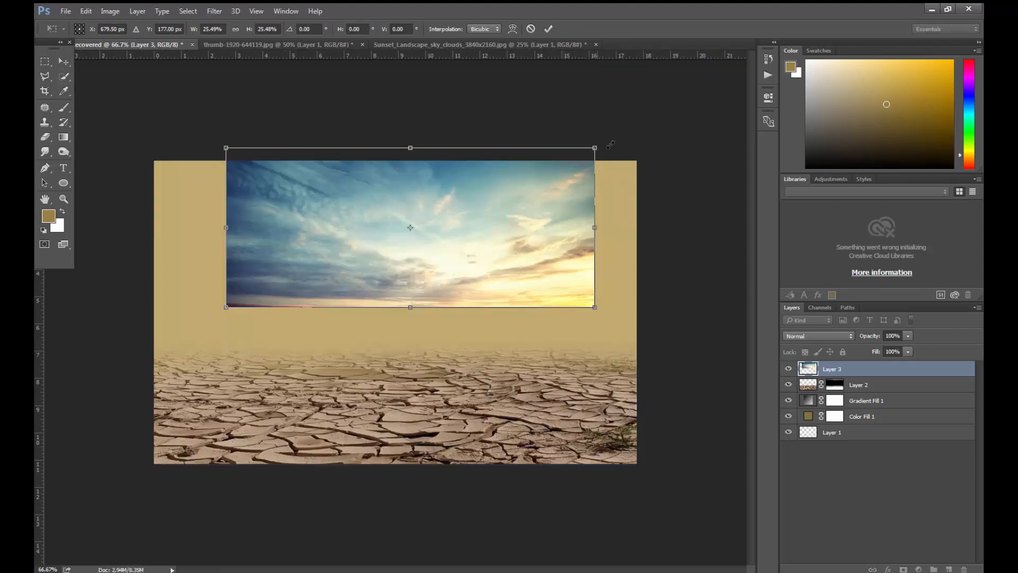
drag(610, 144, 669, 116)
drag(566, 208, 561, 225)
drag(651, 141, 656, 139)
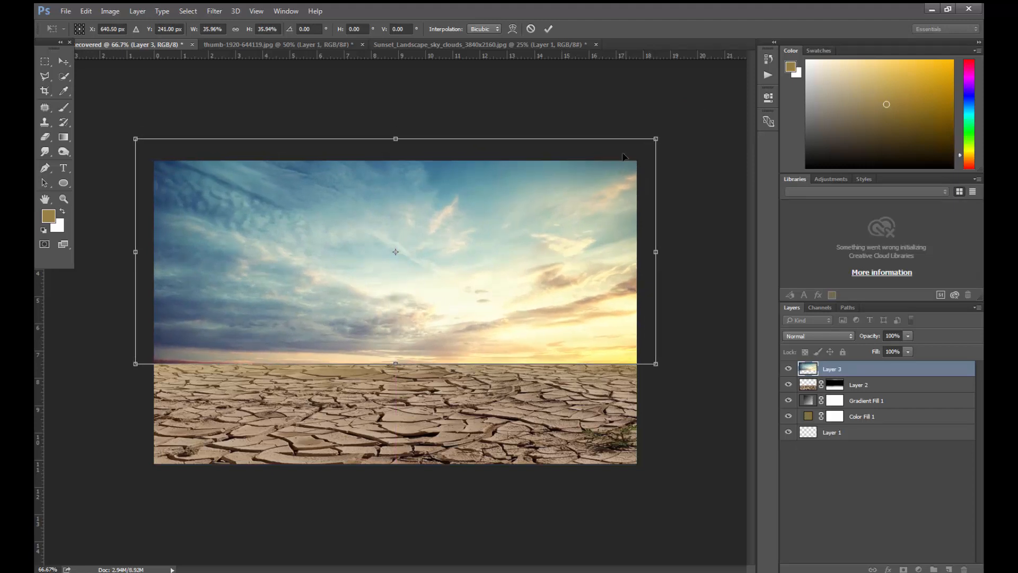
key(Return)
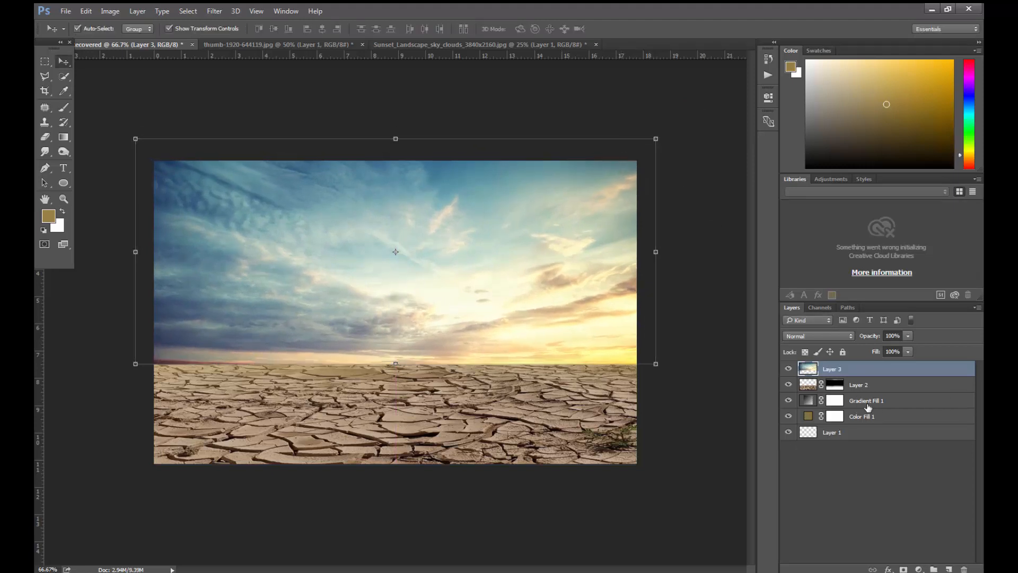
- Add a layer mask to the sky layer and paint it black along the horizon with a soft 300 px brush
click(905, 569)
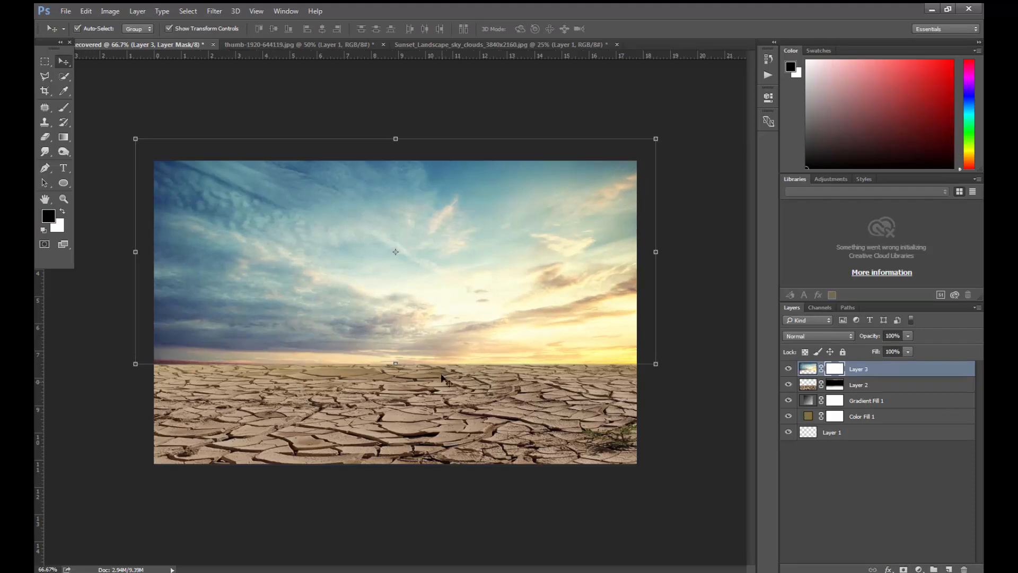
click(64, 109)
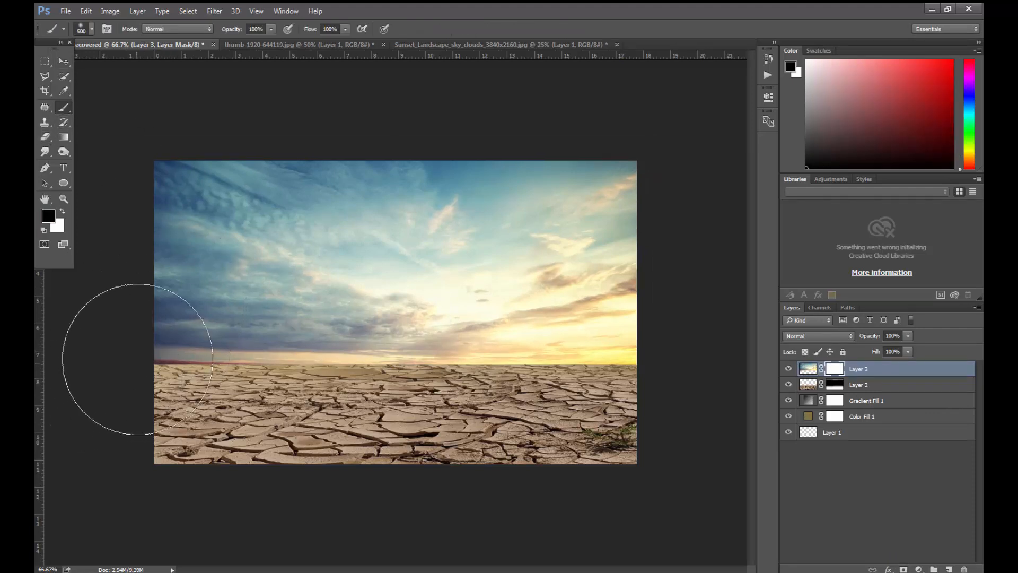
key(bracketright)
key(bracketright)
mouse_move(151, 366)
mouse_down()
mouse_move(451, 372)
mouse_move(398, 372)
mouse_up()
drag(508, 381, 610, 371)
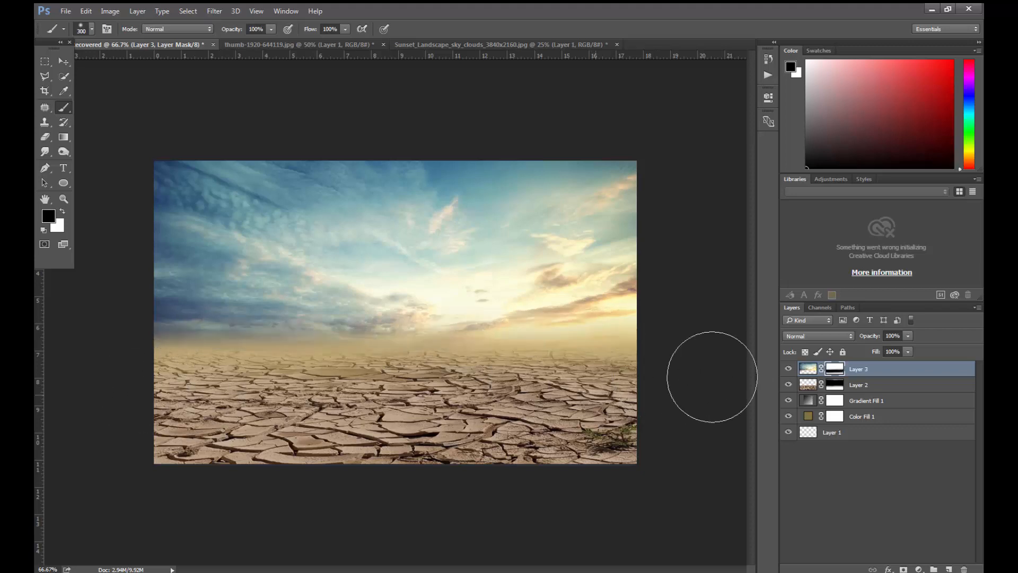
drag(84, 391, 191, 385)
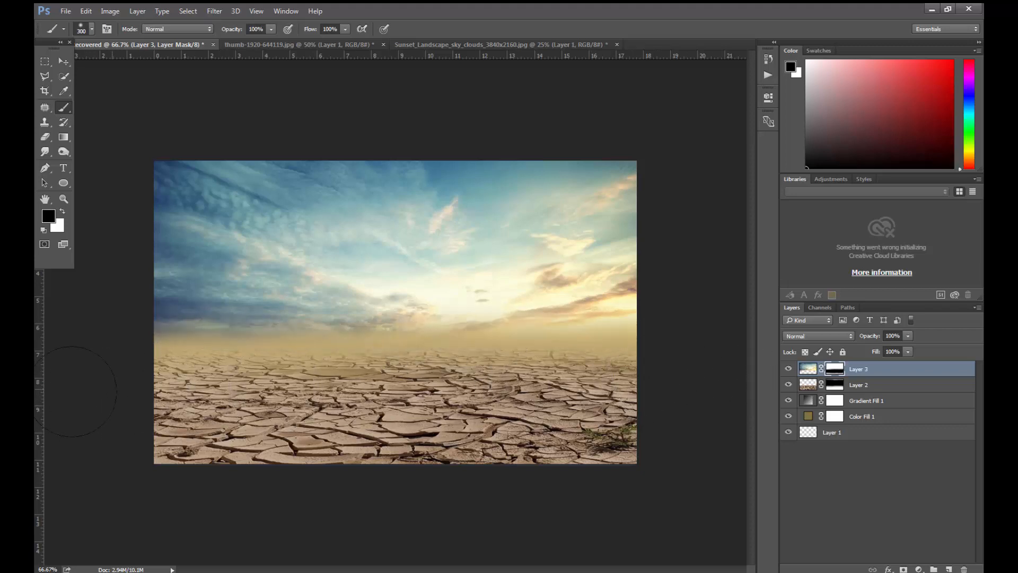
- Fade the sky's lower edge further into the tan haze by painting its mask with a soft 500 px brush
key(bracketright)
key(bracketright)
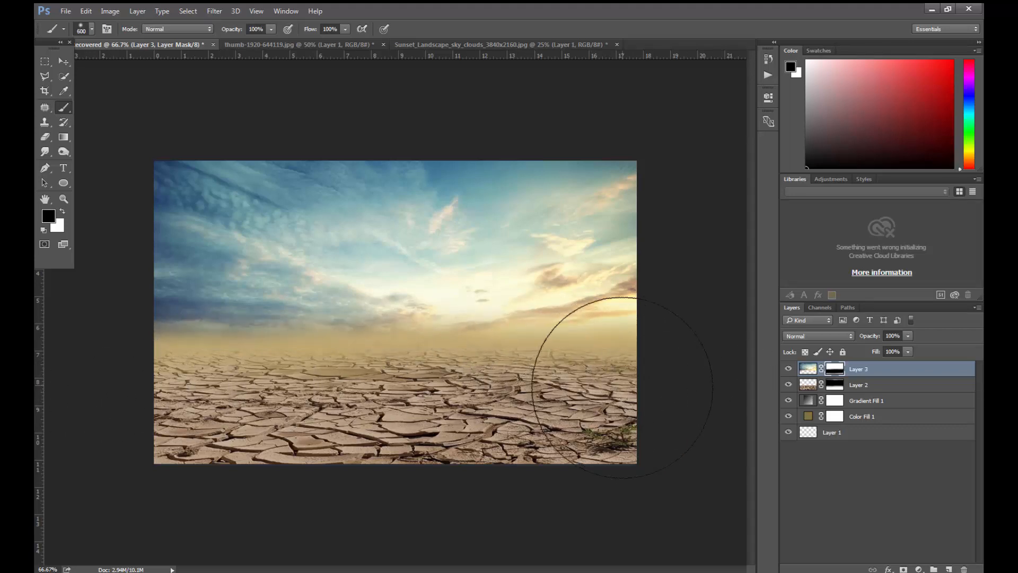
right_click(610, 387)
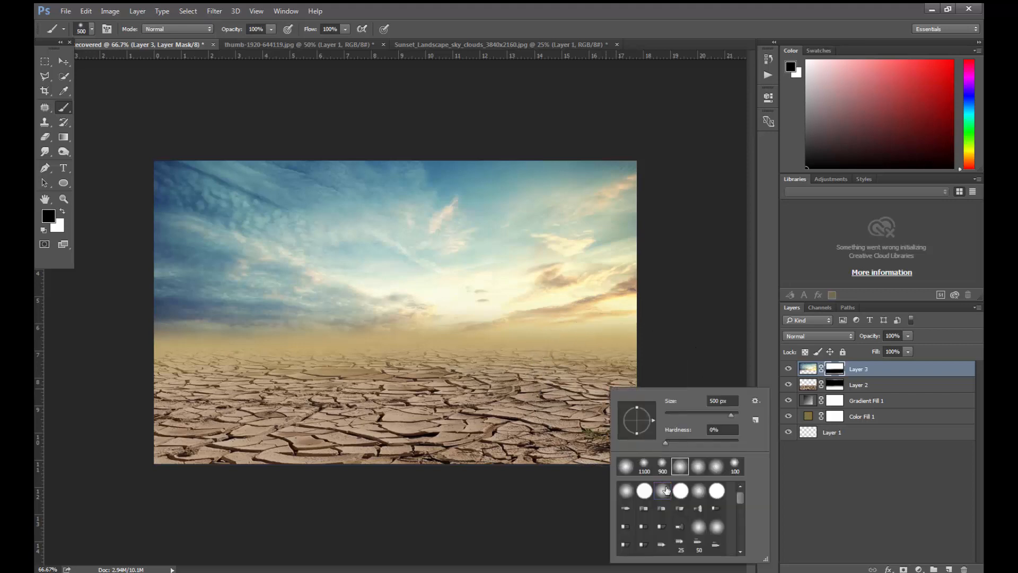
click(667, 488)
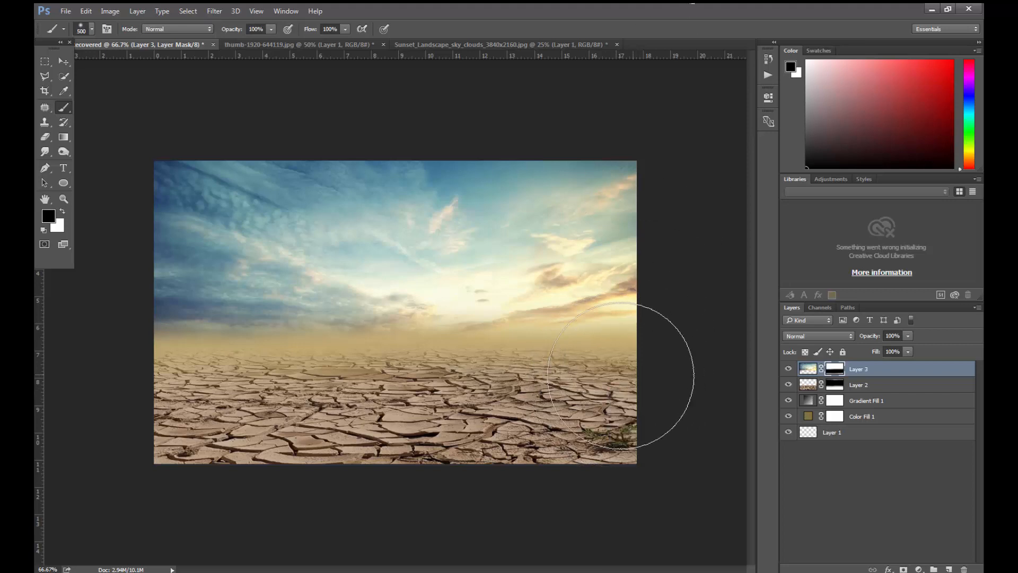
mouse_move(158, 381)
mouse_down()
mouse_move(104, 398)
mouse_move(262, 420)
mouse_move(234, 427)
mouse_move(188, 411)
mouse_up()
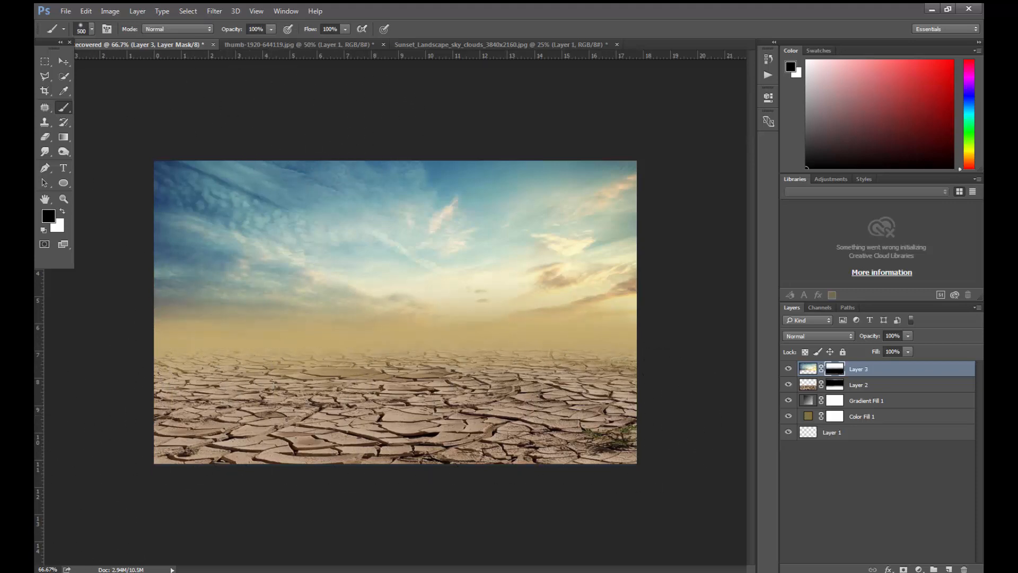
- Open 6363129_preview.png and bring the blue race car into the desert composite as the top layer
key(alt+Tab)
click(516, 267)
drag(222, 194, 672, 42)
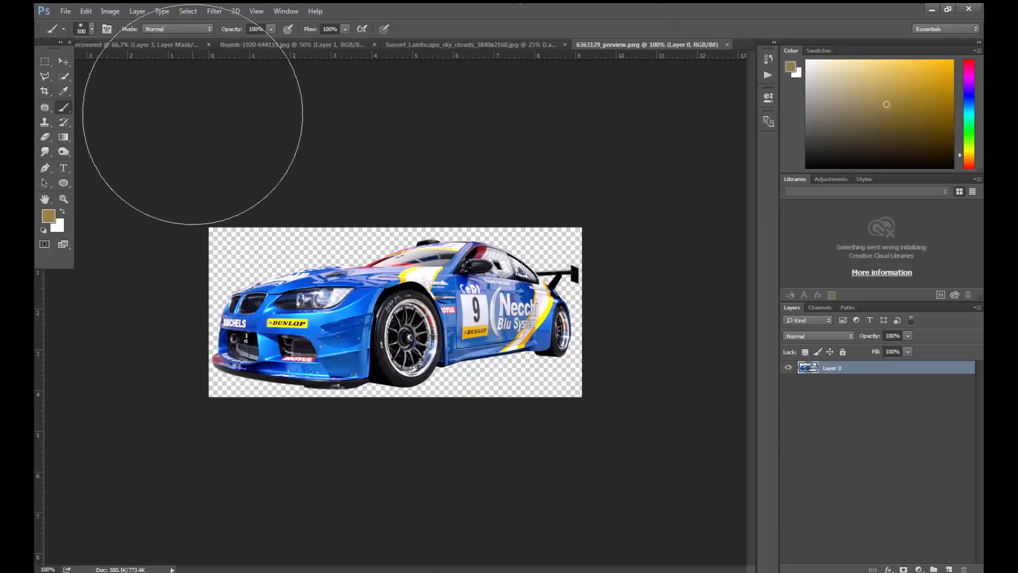
click(63, 61)
drag(493, 269, 326, 326)
drag(406, 355, 470, 347)
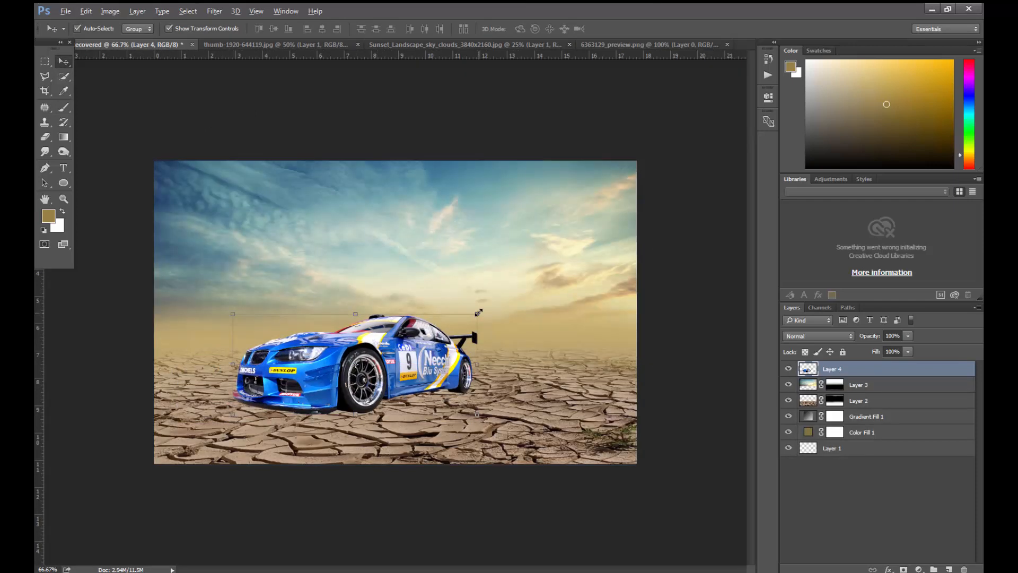
- Scale the race car to about 149%, position it on the cracked ground left of centre and apply the transform
drag(478, 313, 528, 293)
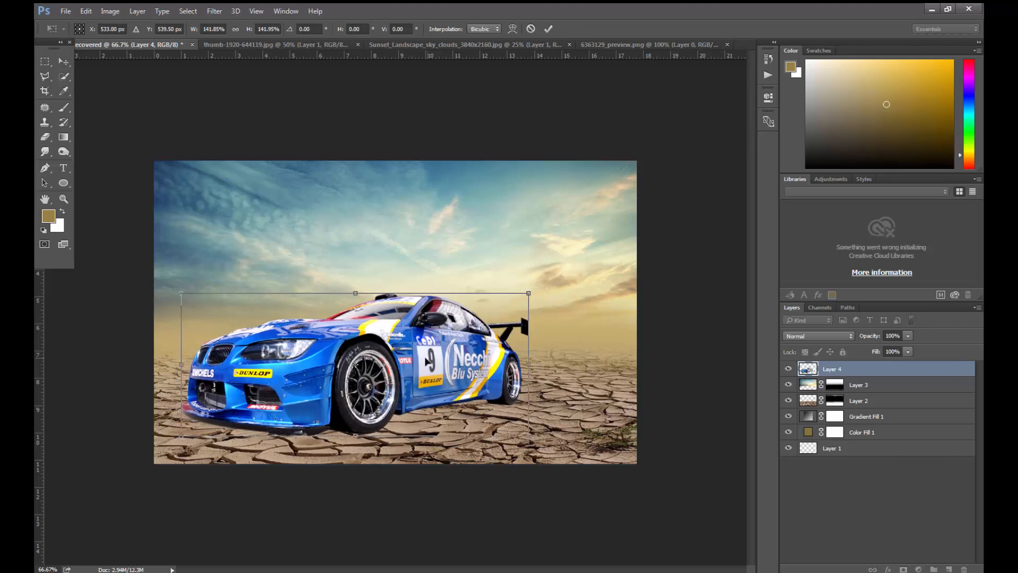
drag(427, 360, 423, 343)
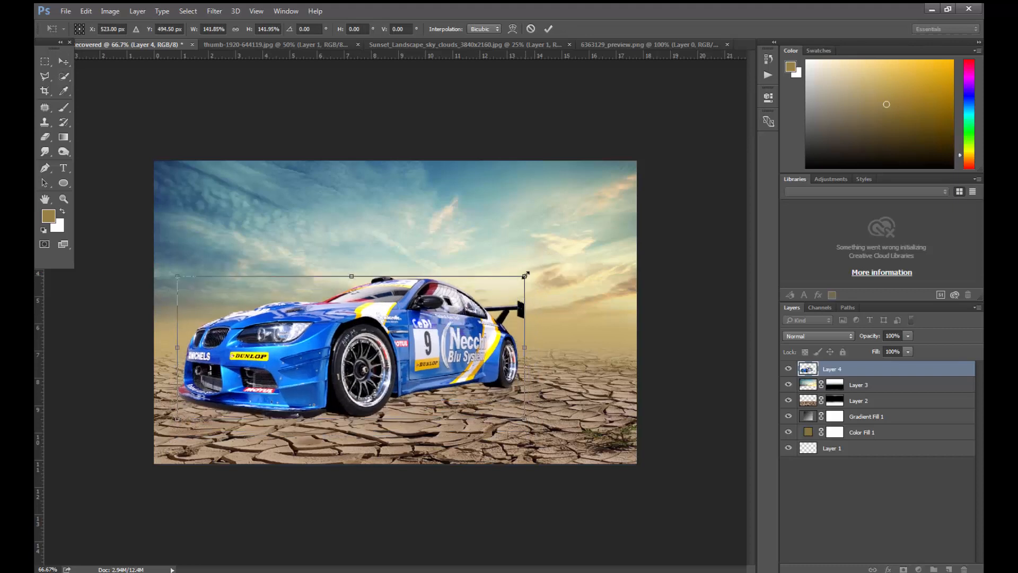
drag(526, 276, 534, 270)
drag(465, 317, 478, 311)
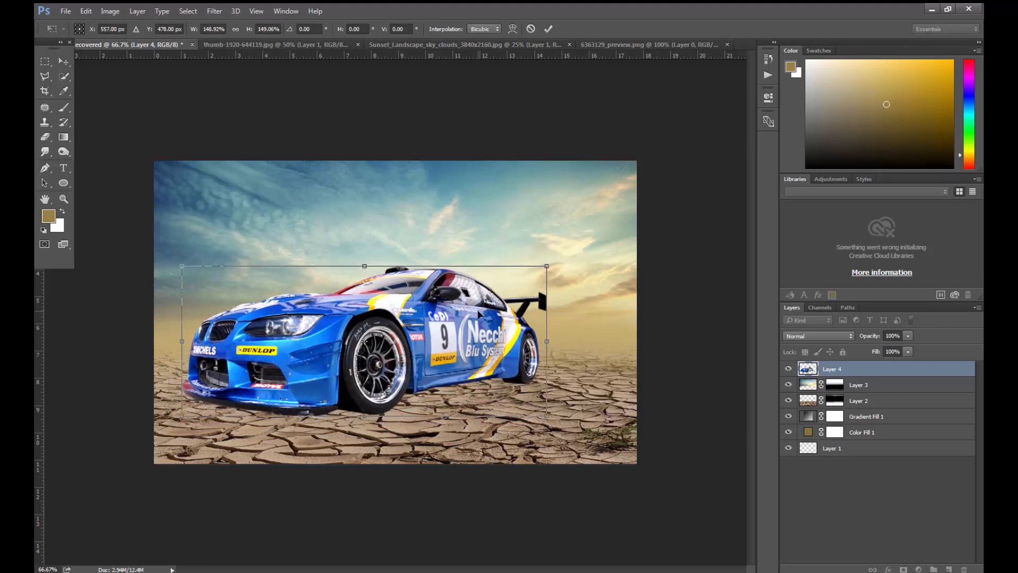
key(Down)
key(Down)
key(Down)
key(Down)
key(Down)
key(Down)
key(Down)
key(Down)
key(Down)
key(Down)
key(Down)
key(Down)
key(Down)
key(Down)
key(Down)
key(Right)
key(Right)
key(Right)
key(Return)
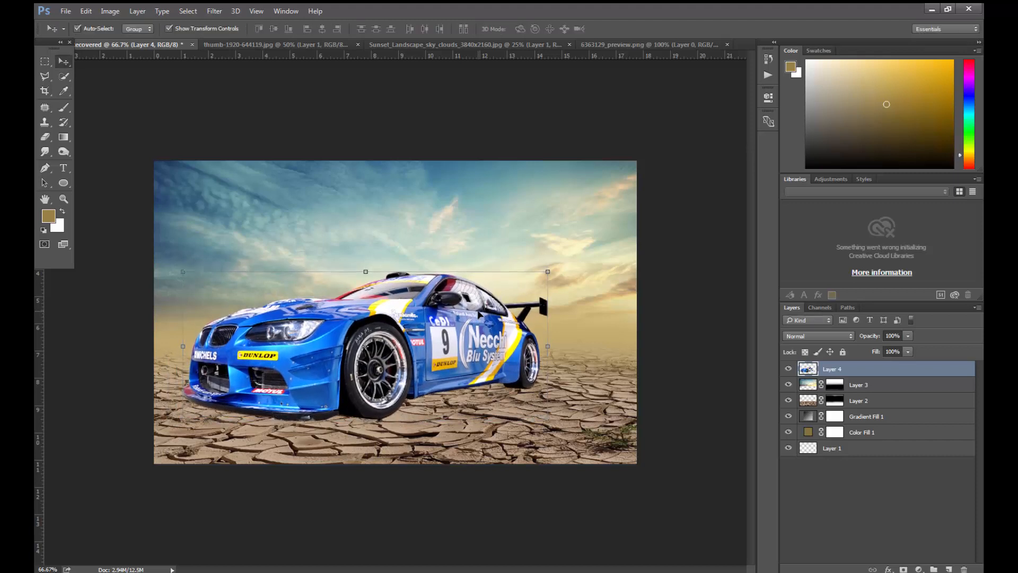
- Add a Brightness/Contrast adjustment clipped to the cracked ground on Layer 2, with contrast 46 and brightness -38
click(813, 403)
click(921, 570)
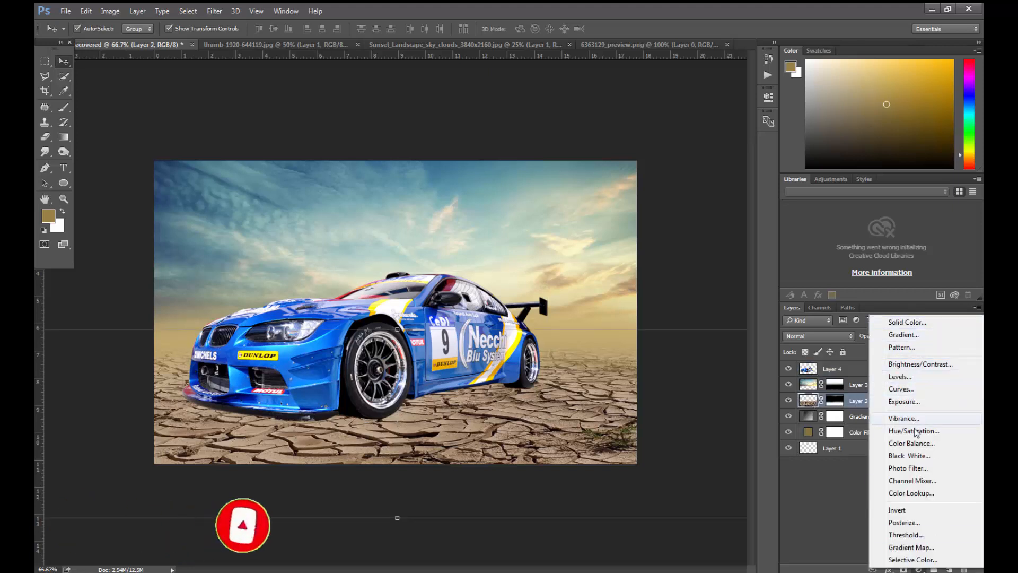
click(916, 365)
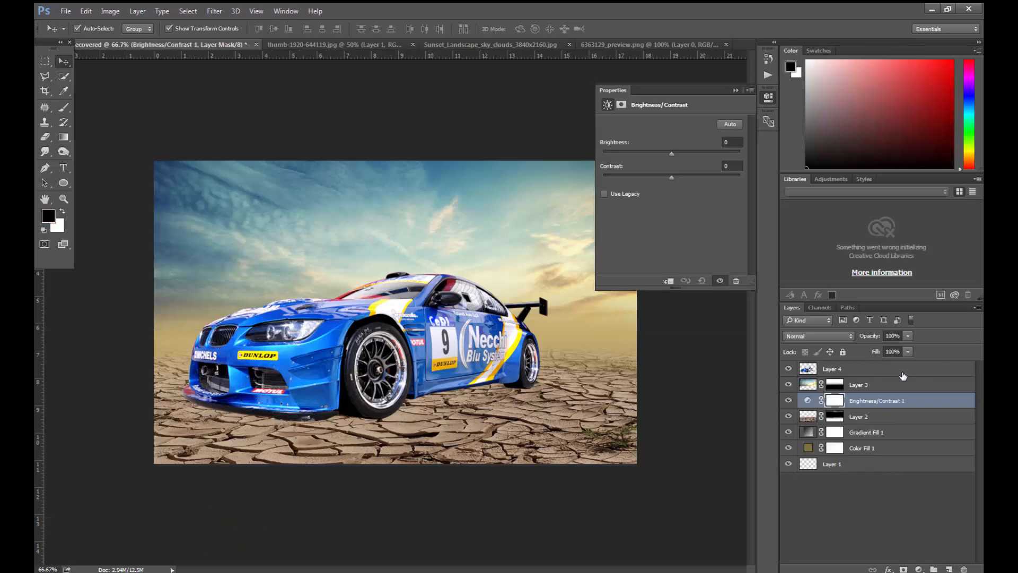
alt+click(855, 406)
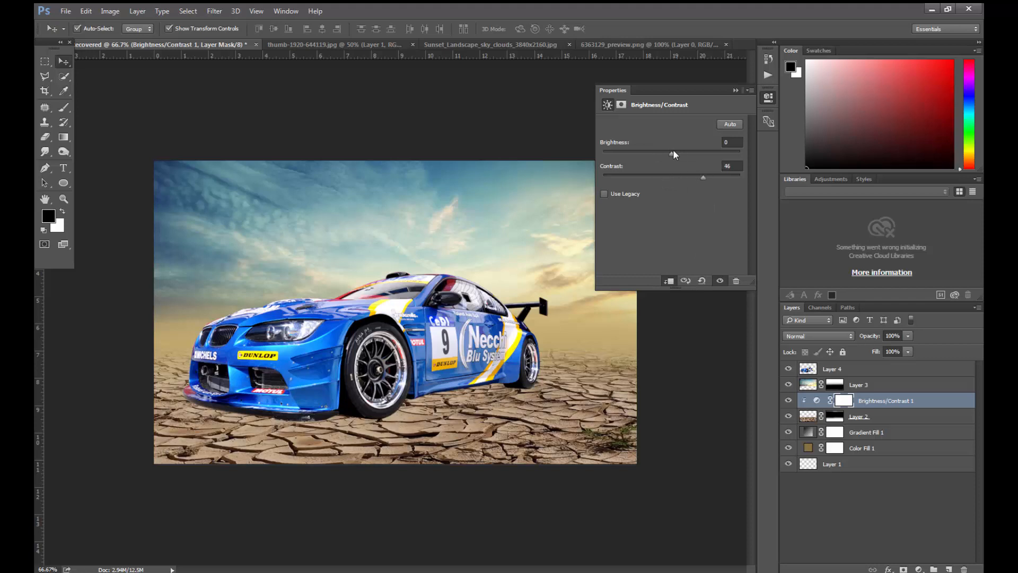
drag(663, 157, 657, 158)
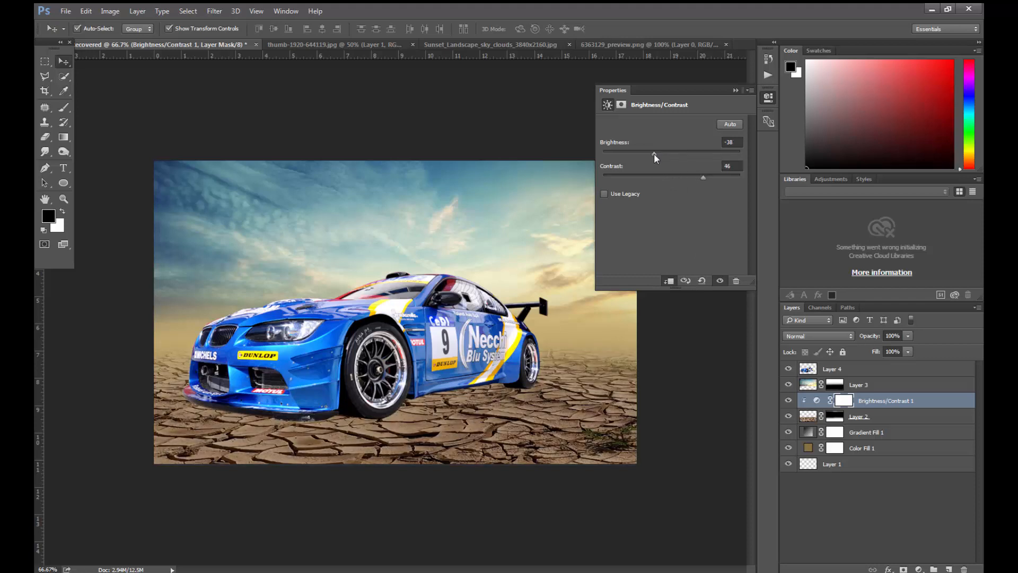
click(737, 90)
- Add a Curves adjustment clipped to the sky on Layer 3, raising its black point and darkening its midtones with two curve points
click(869, 385)
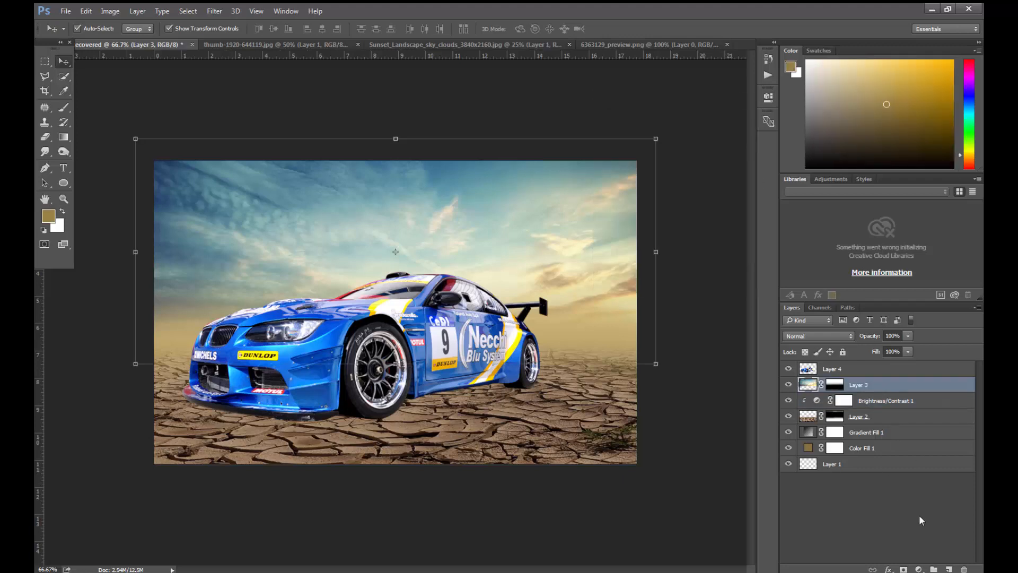
click(919, 569)
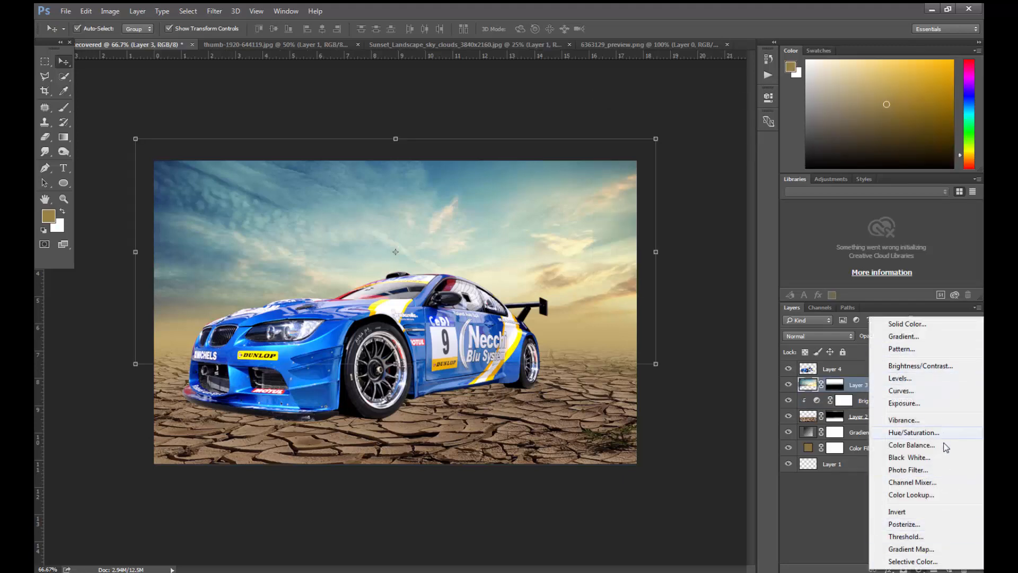
click(913, 391)
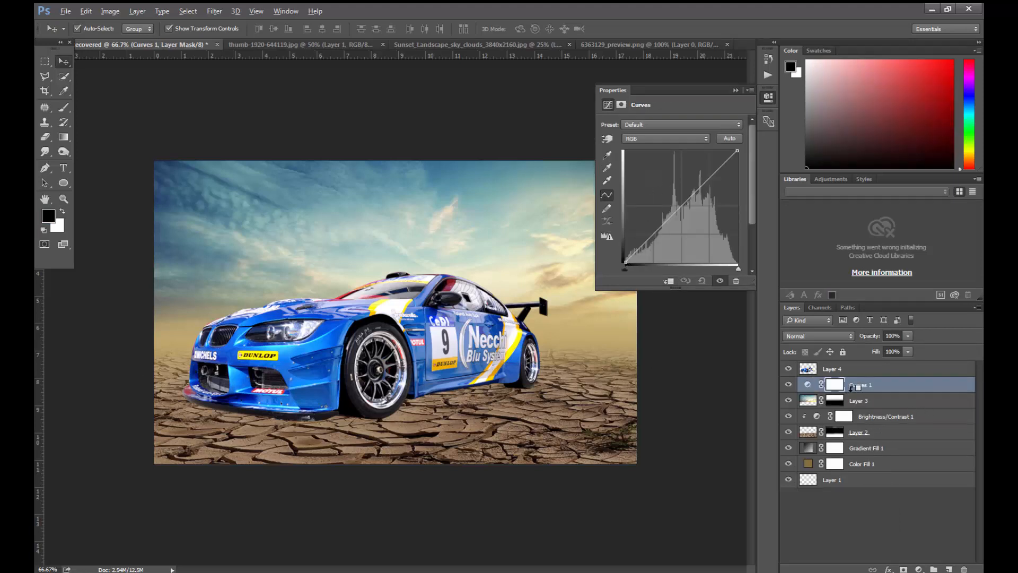
alt+click(852, 392)
drag(626, 260, 637, 262)
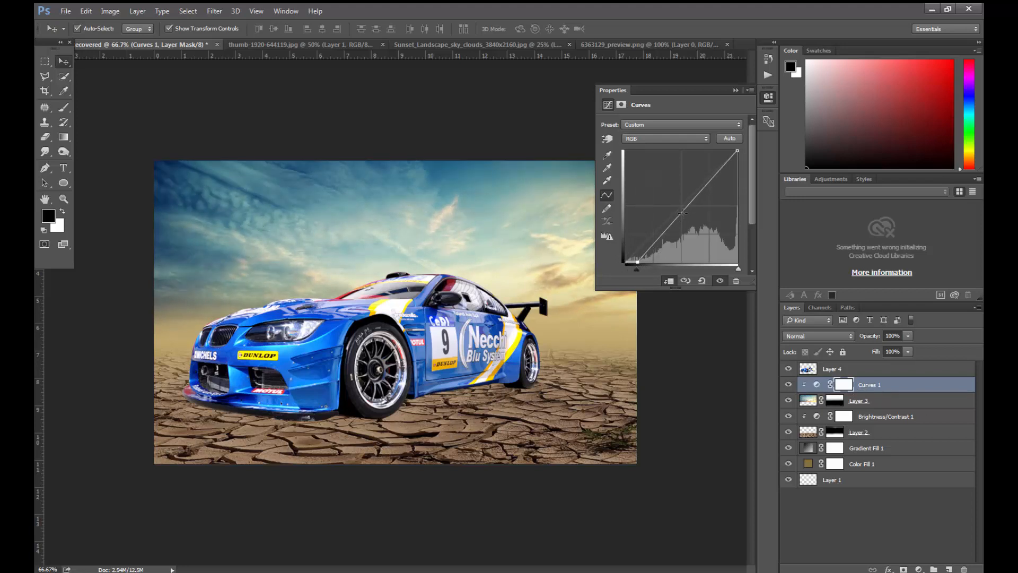
drag(683, 213, 698, 207)
drag(638, 261, 636, 262)
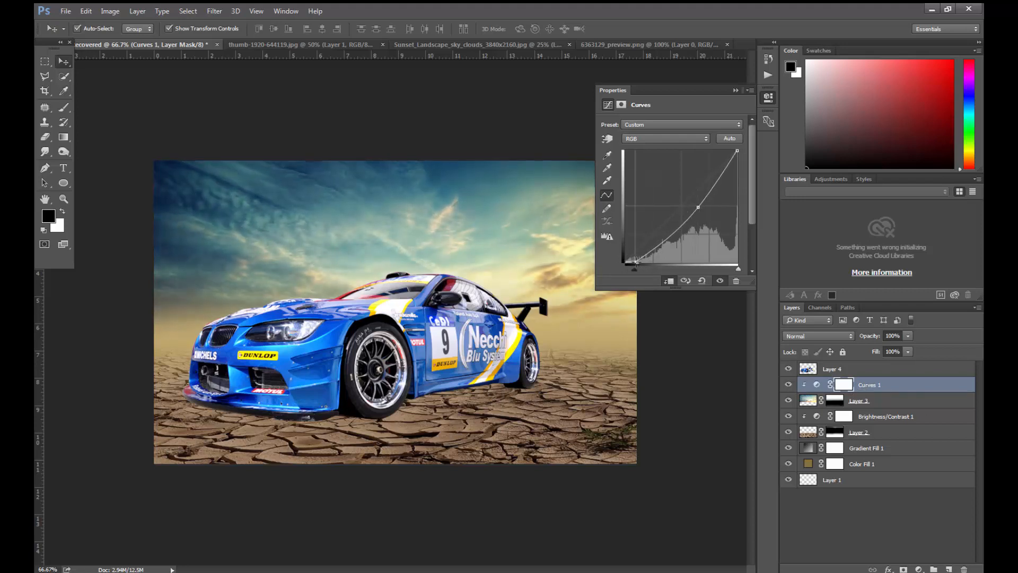
drag(679, 227, 680, 223)
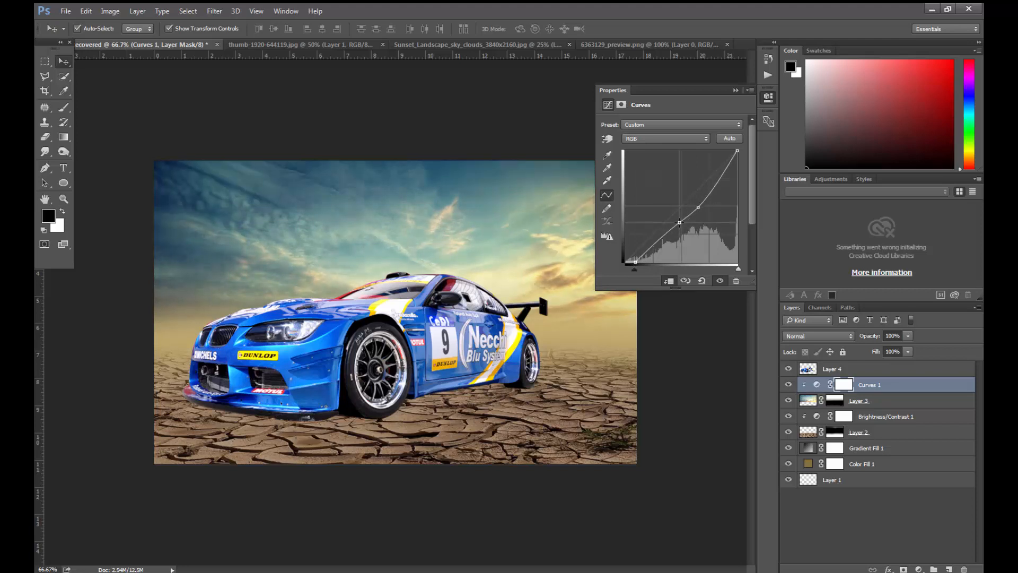
click(736, 90)
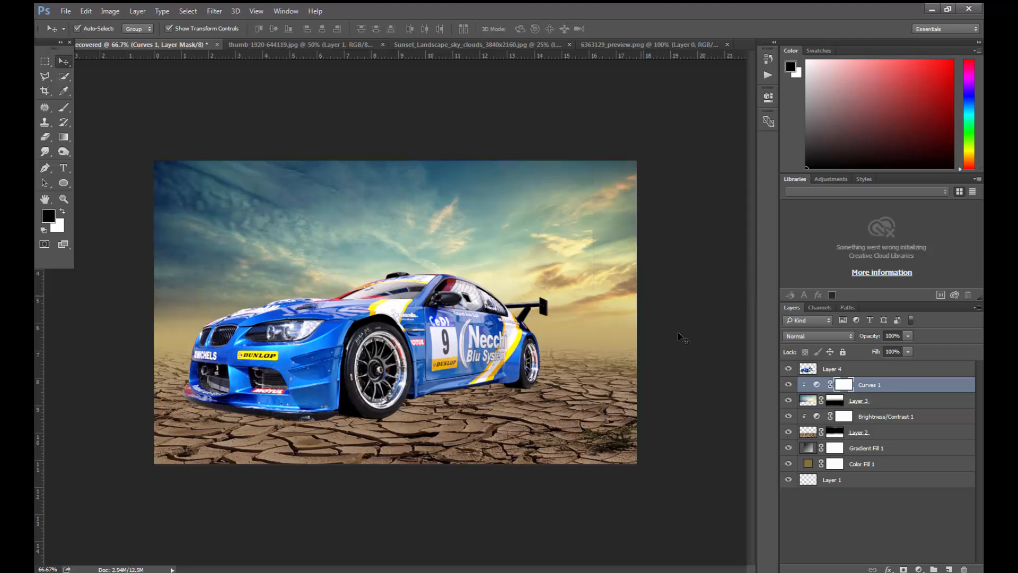
- Move the race car on Layer 4 slightly to the left on the cracked ground
click(818, 375)
drag(387, 354, 380, 355)
key(Up)
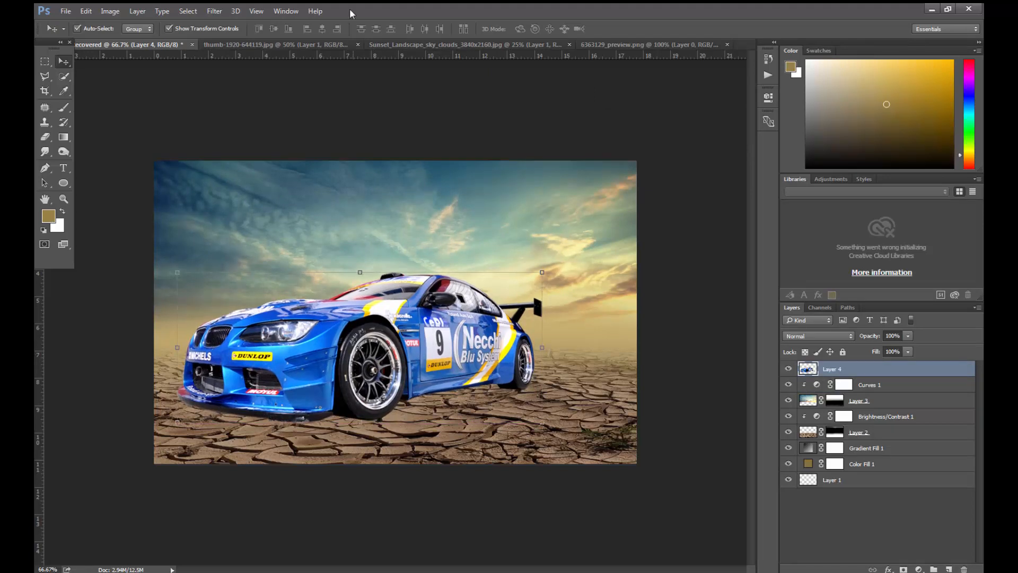
- Start a Shadows/Highlights adjustment on the race car with shadows 9% and highlights 77%, and show the additional options
click(102, 13)
mouse_move(182, 41)
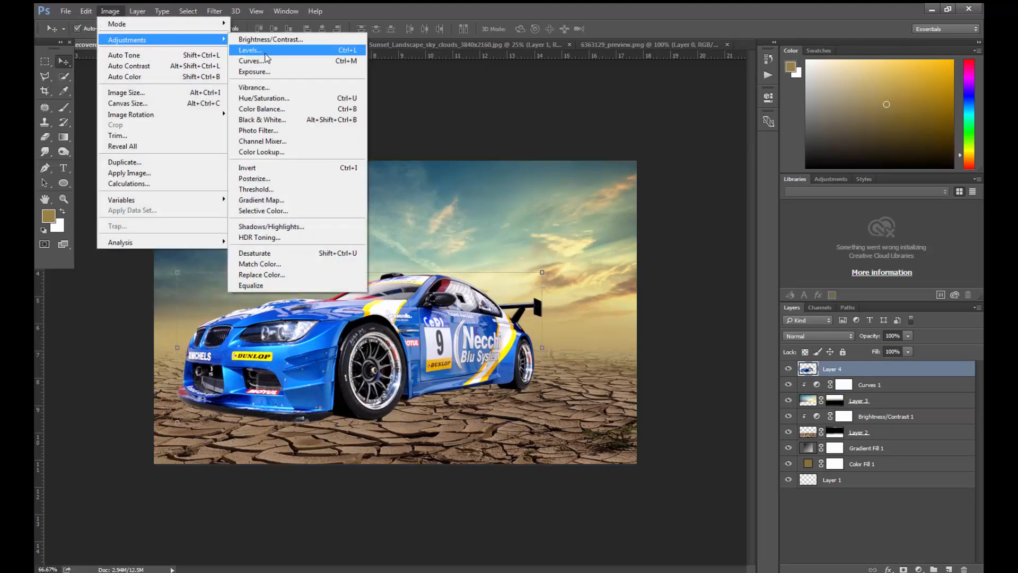
click(271, 226)
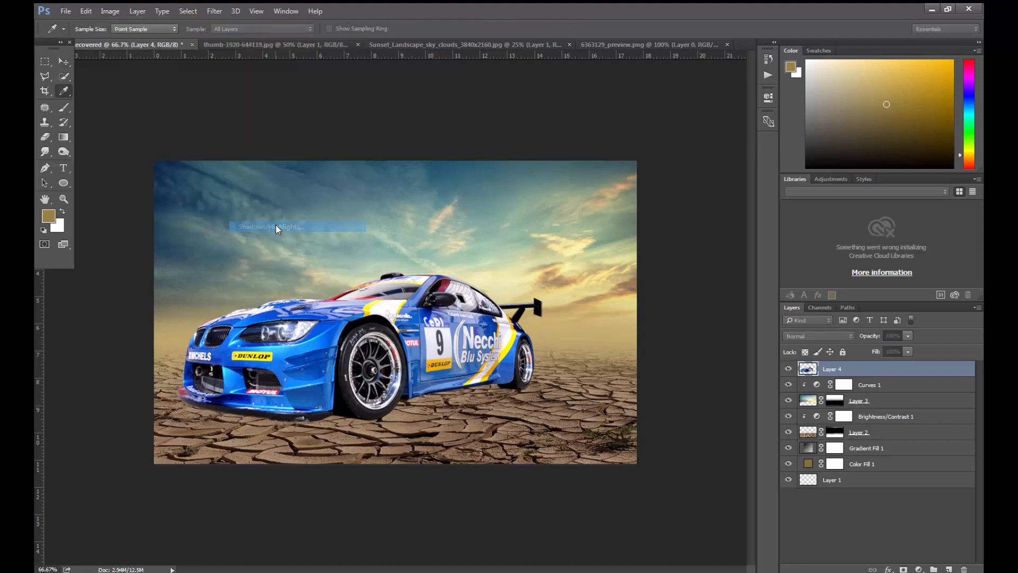
drag(503, 171, 669, 216)
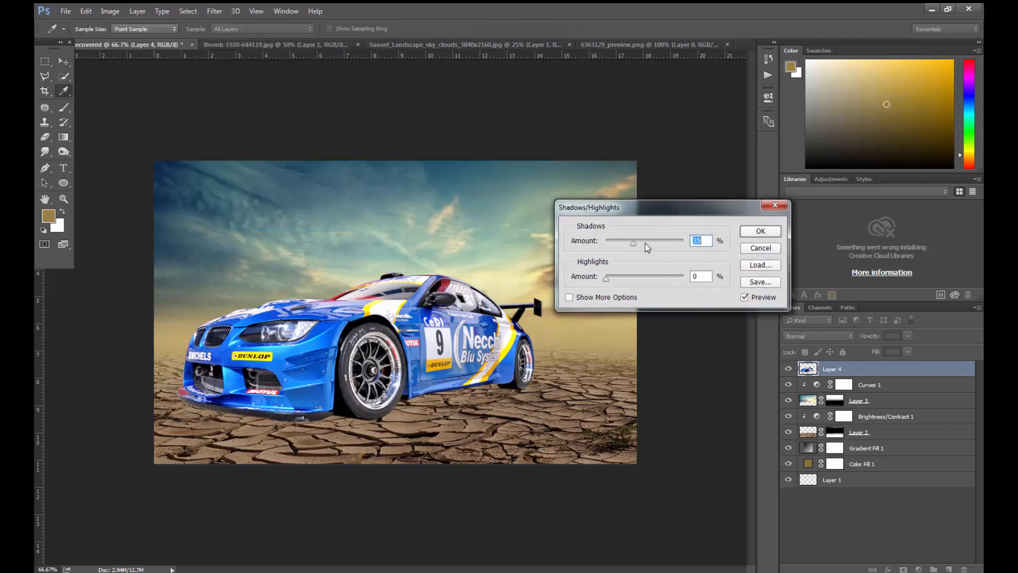
drag(630, 245, 665, 280)
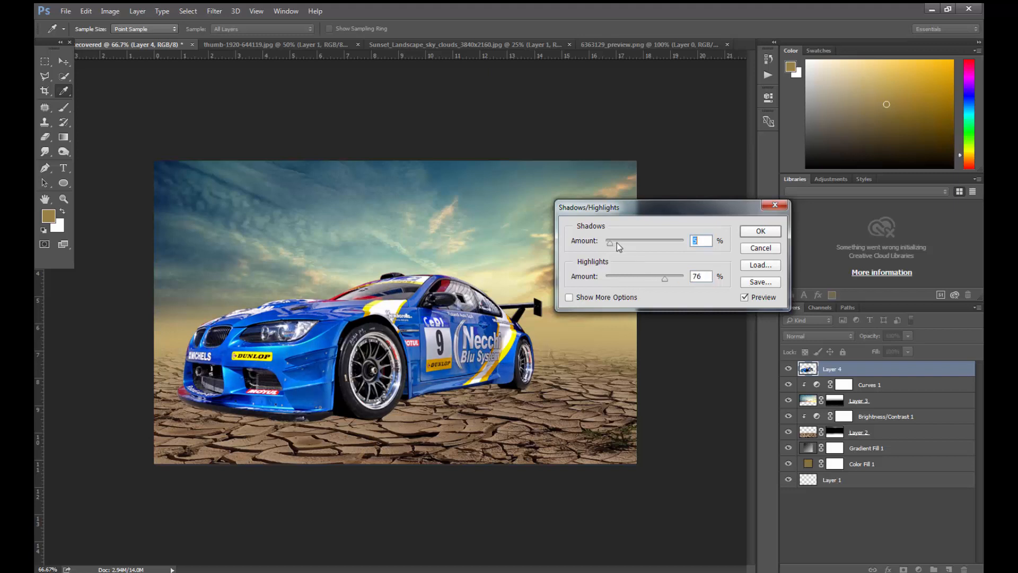
drag(616, 243, 610, 243)
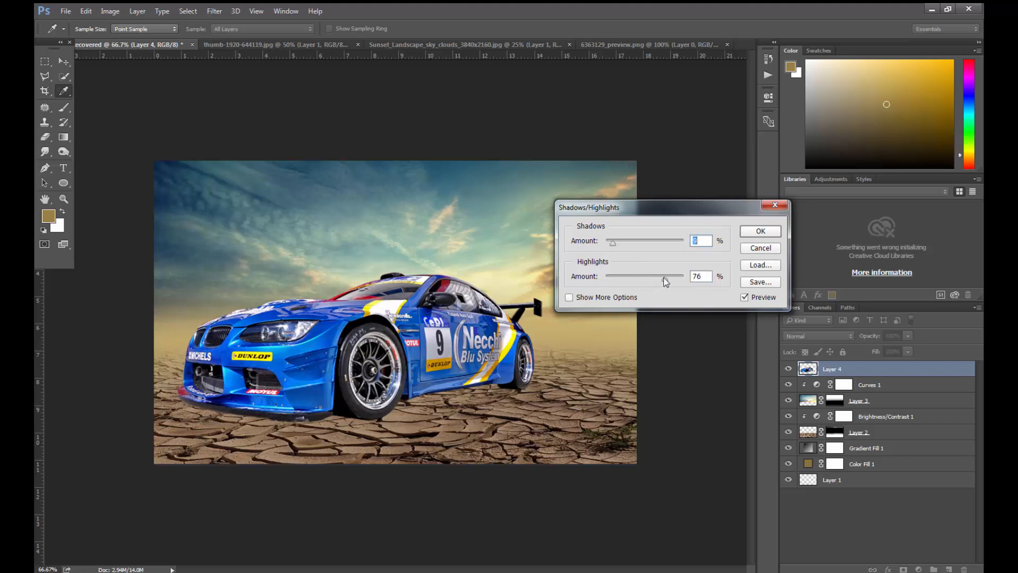
click(570, 298)
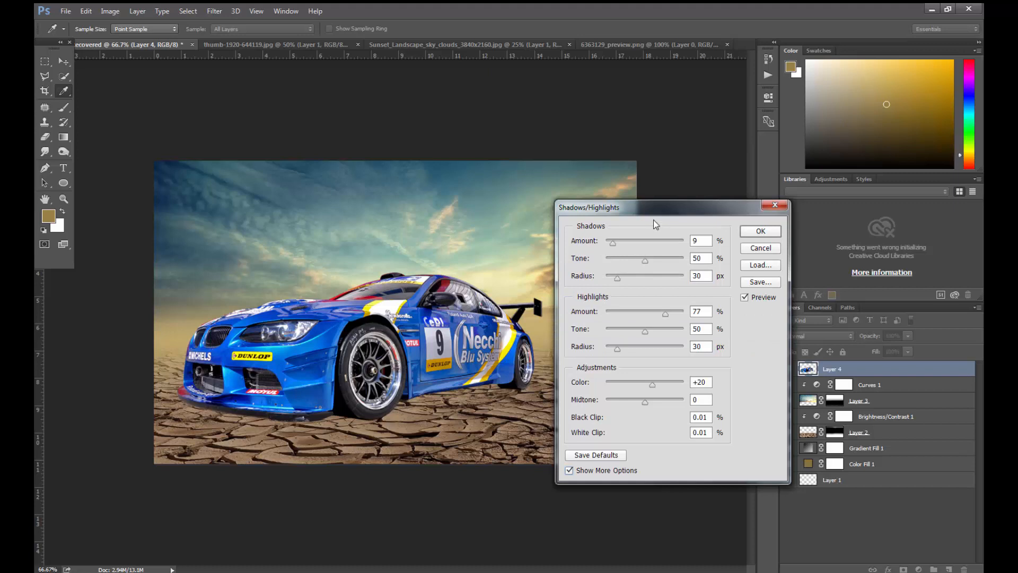
- Raise the highlights amount to 96%, increase the highlight tone and colour, apply the adjustment, and shift the car slightly to the left
drag(661, 208, 672, 166)
mouse_move(677, 272)
mouse_down()
mouse_move(616, 273)
mouse_move(686, 271)
mouse_up()
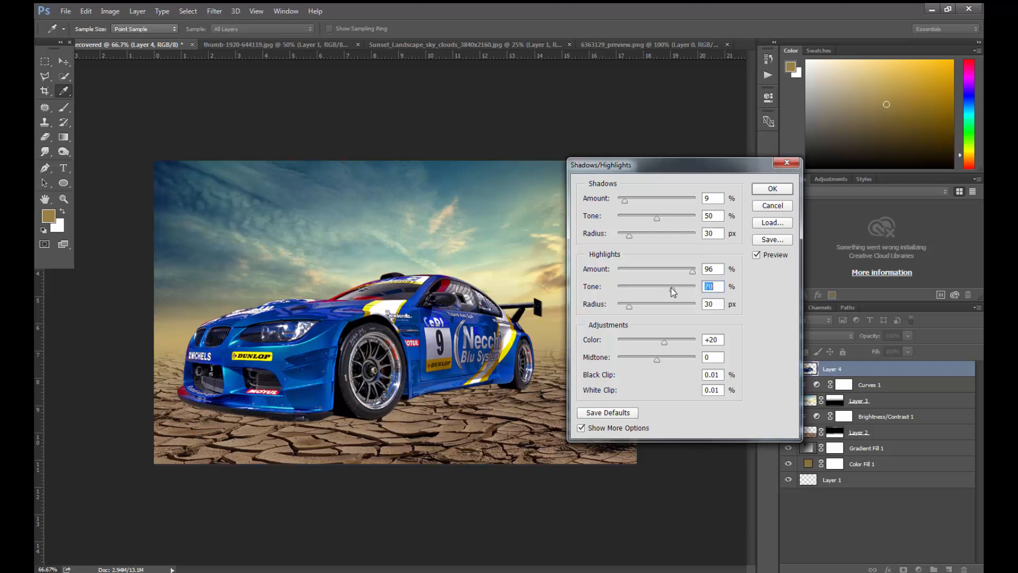
drag(671, 288, 664, 288)
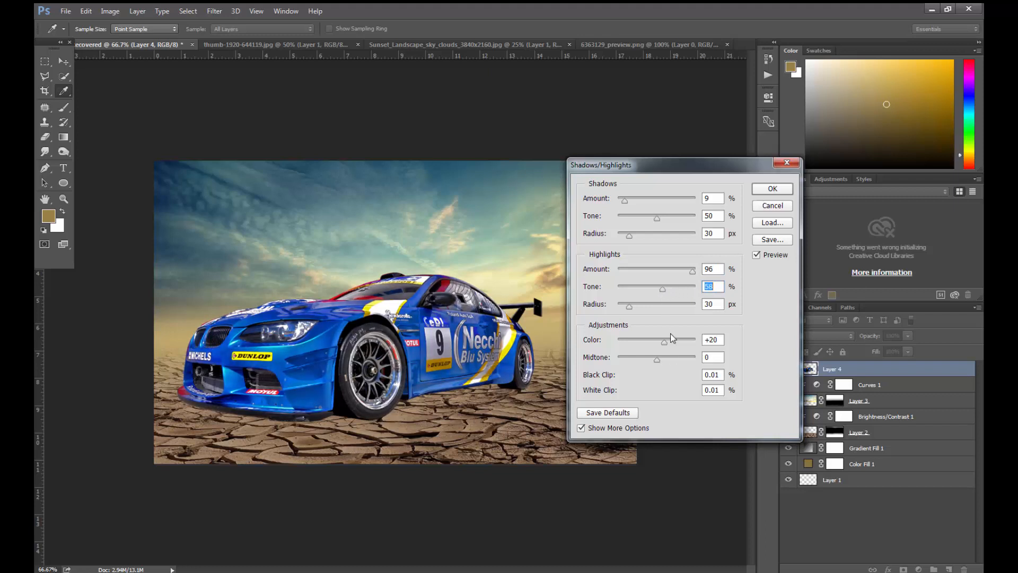
drag(666, 342, 675, 341)
click(770, 190)
drag(491, 312, 486, 314)
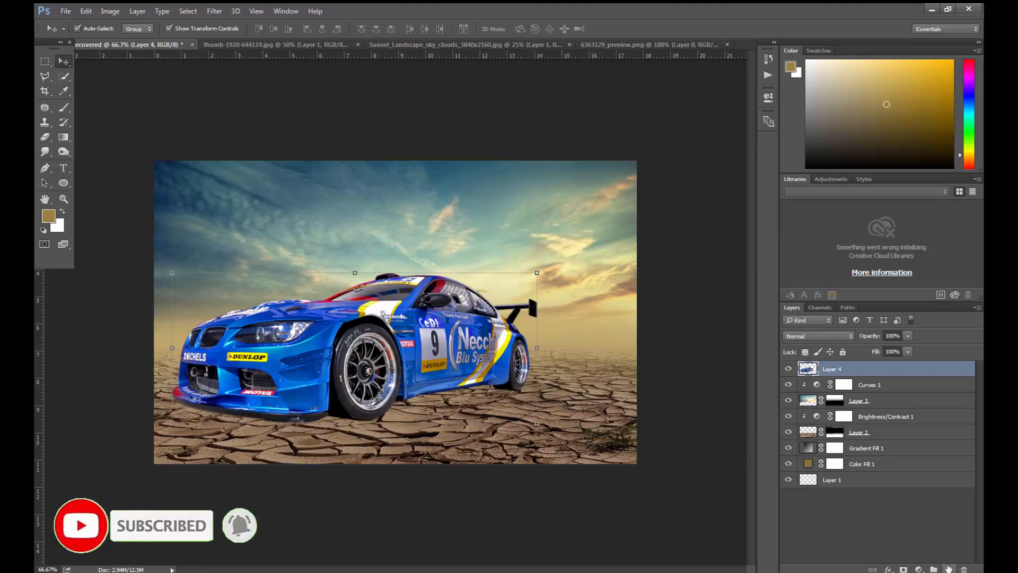
- Create a new layer beneath the race car's layer and set the Brush colour to black (000000)
click(949, 569)
drag(890, 378, 891, 394)
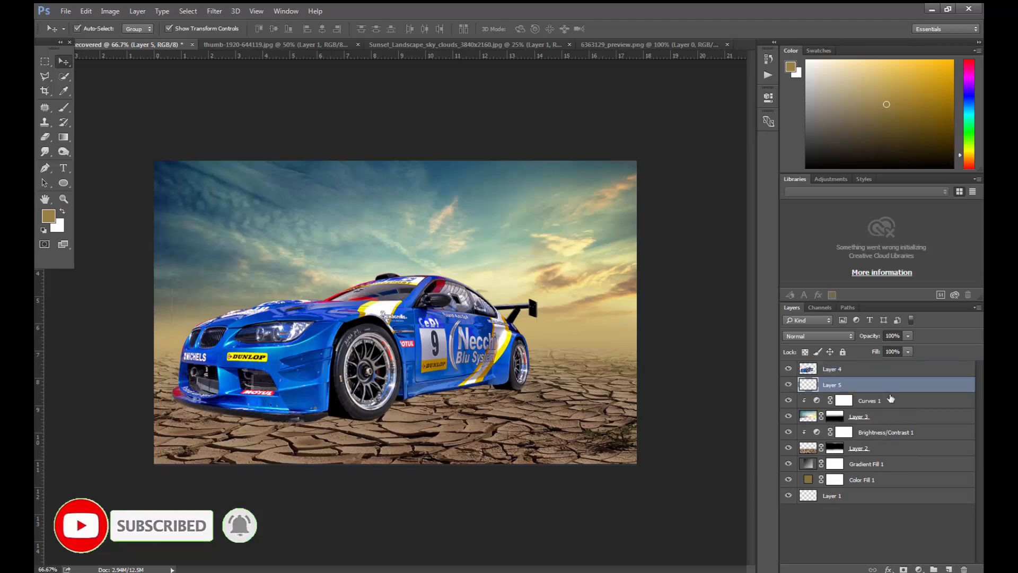
click(61, 110)
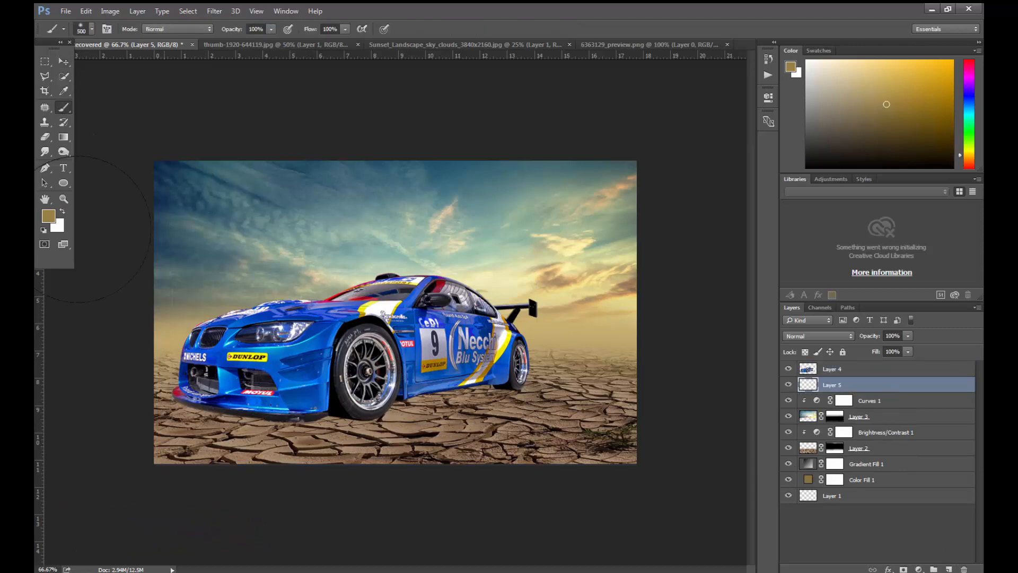
click(49, 220)
text(000000)
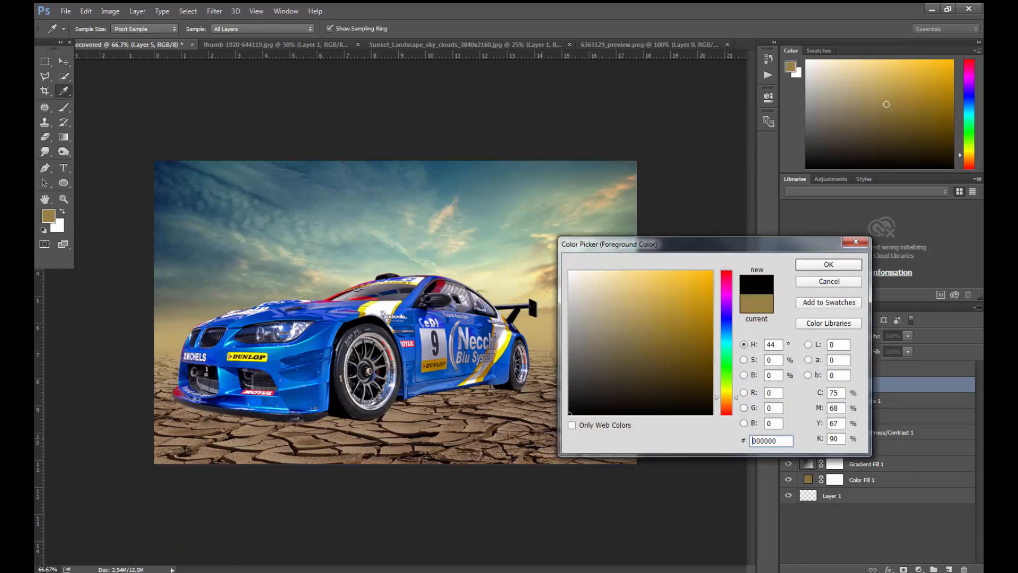
key(Return)
- Paint large soft black dabs beneath the car with the Brush to form a ground shadow
key(bracketright)
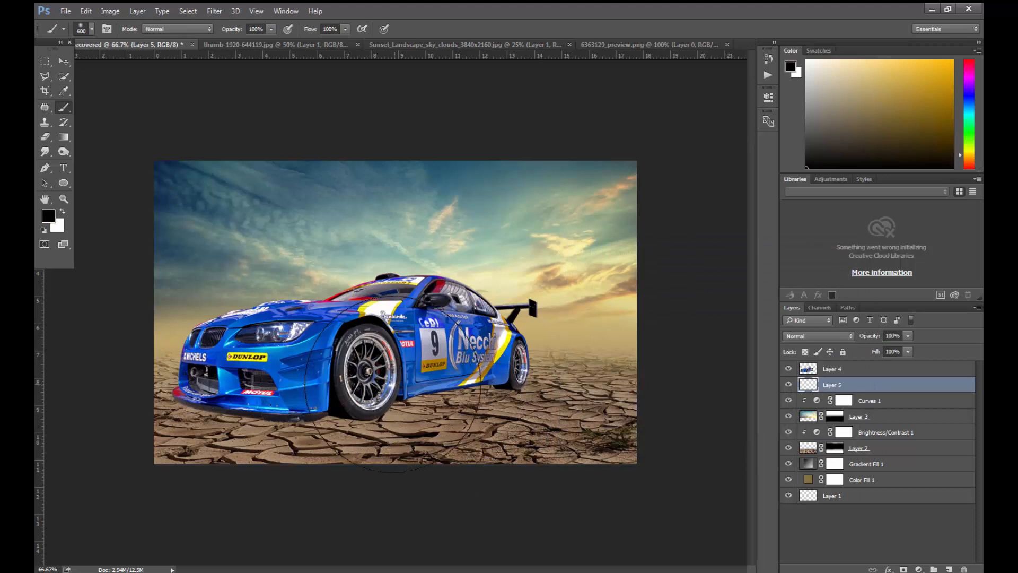
click(389, 383)
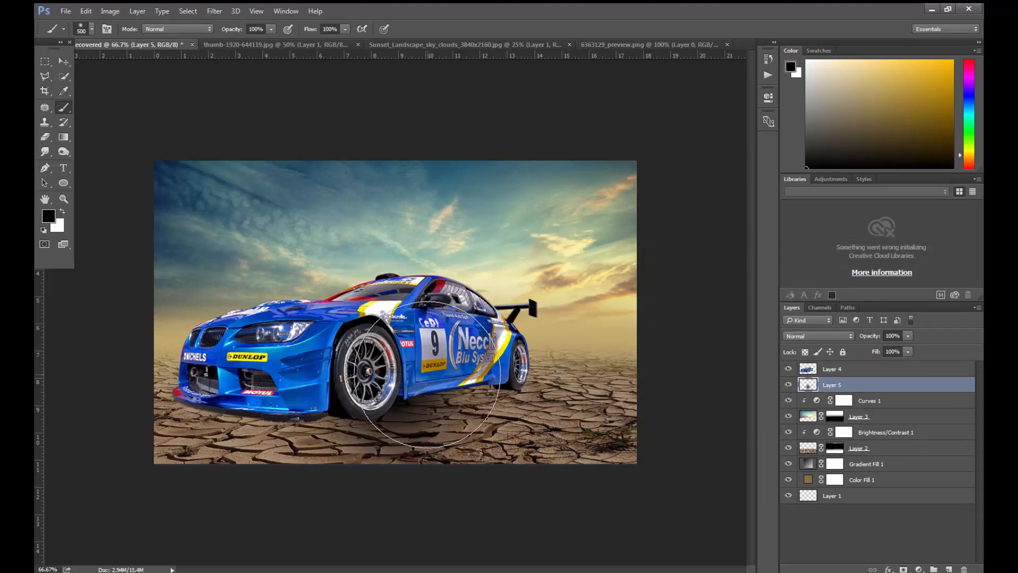
click(436, 388)
click(316, 392)
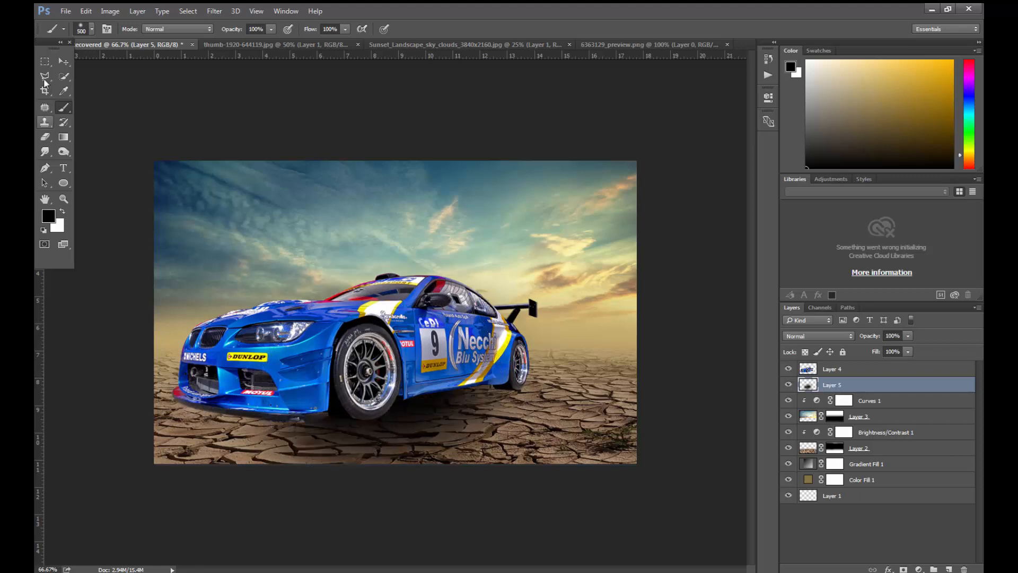
- Transform the shadow to 128.14% width and 42.99% height, position it under the car, and set its layer opacity to 40%
click(63, 61)
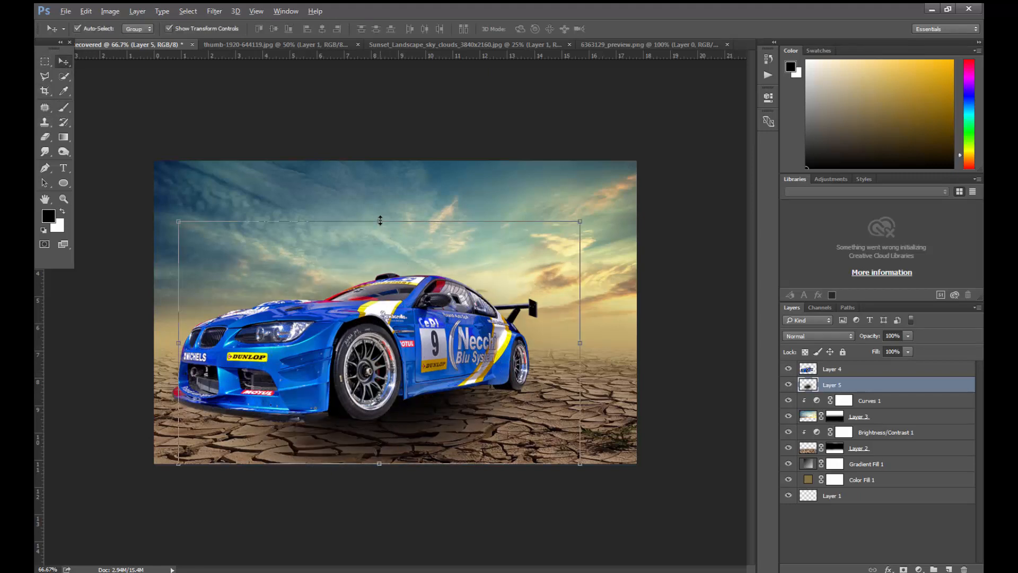
drag(380, 222, 379, 291)
drag(380, 343, 374, 391)
drag(574, 390, 631, 390)
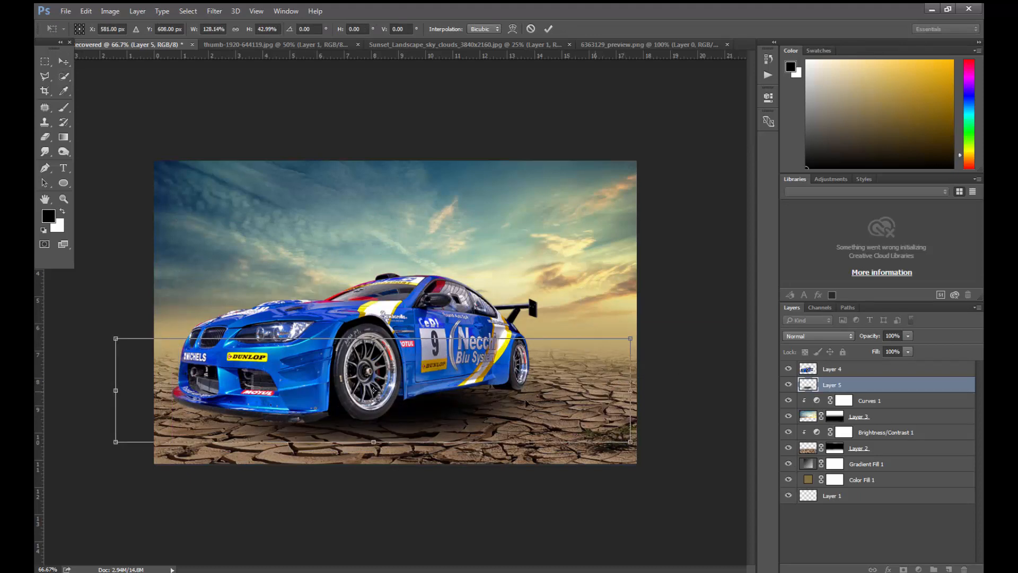
drag(493, 400, 482, 375)
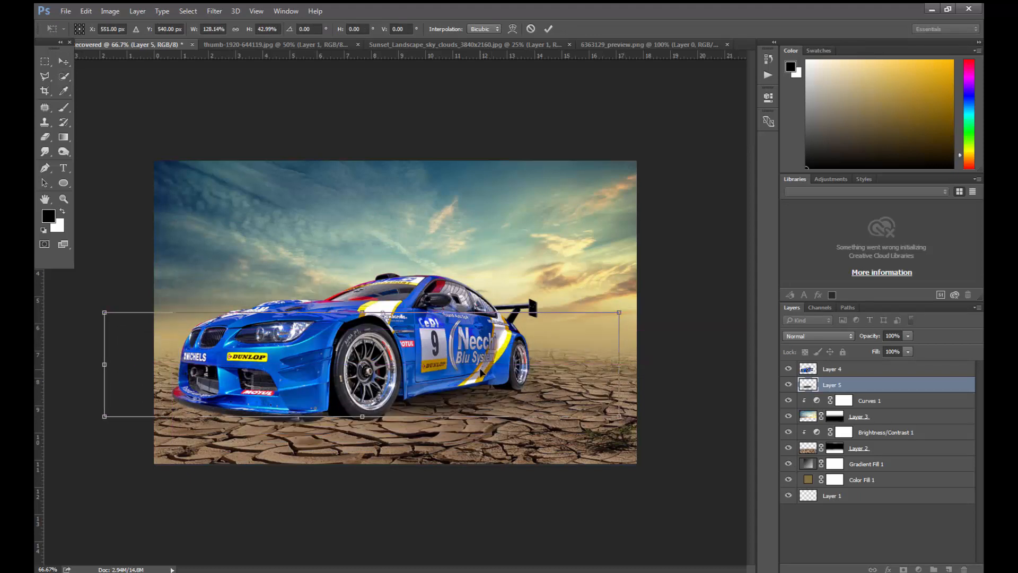
key(Return)
key(4)
click(462, 382)
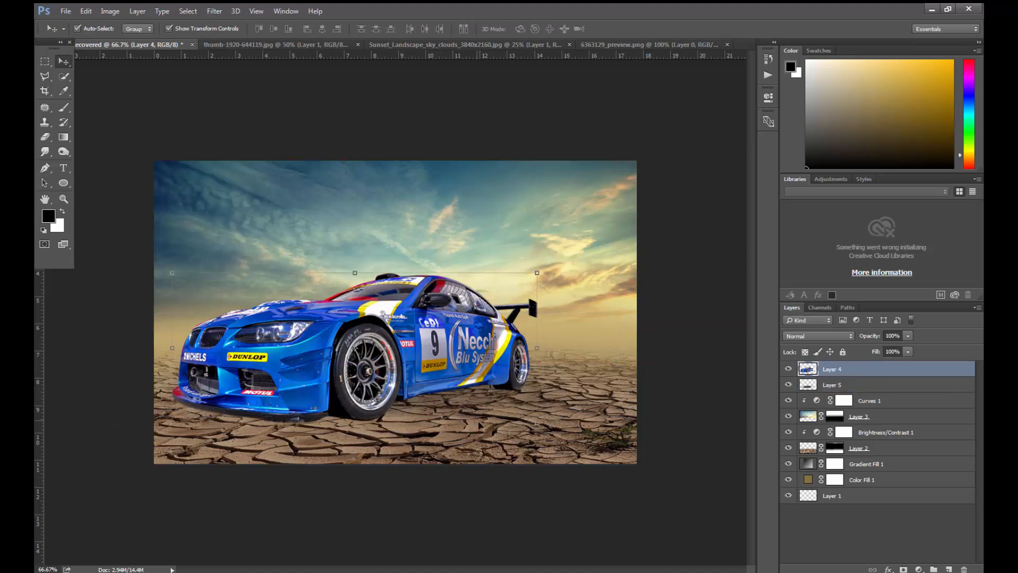
click(45, 138)
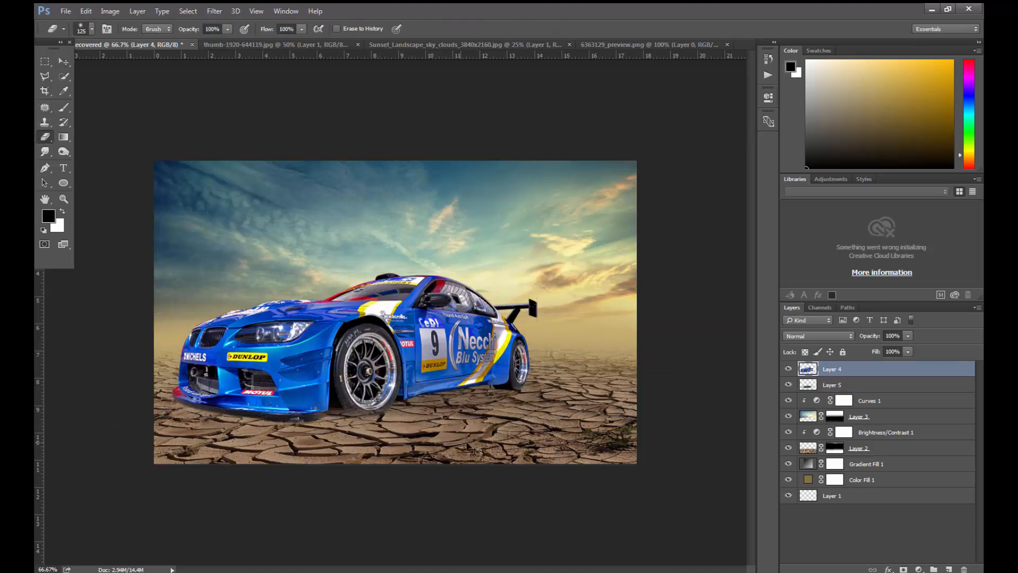
key(ctrl+z)
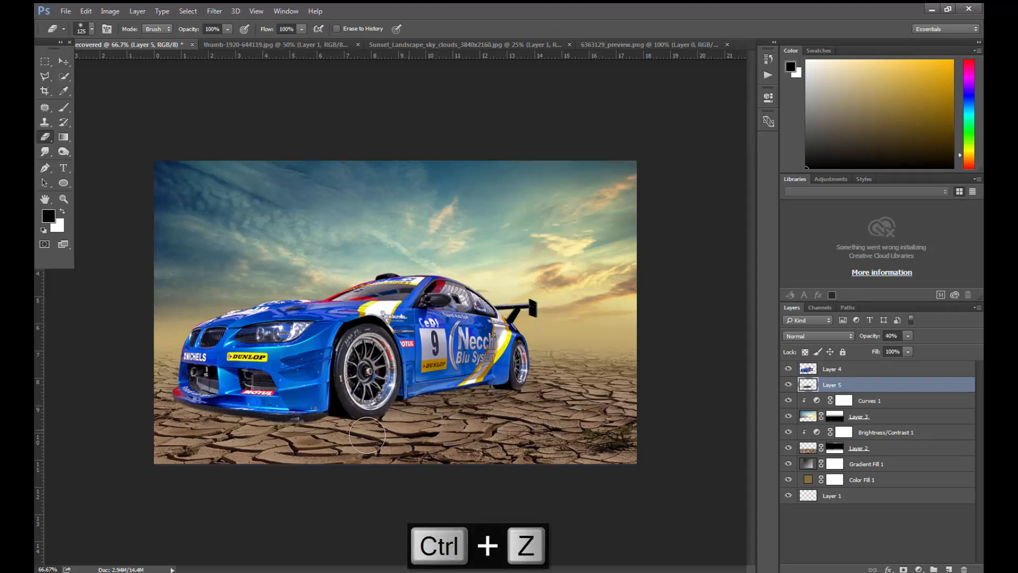
- Add a new empty layer directly above the ground shadow layer
click(945, 568)
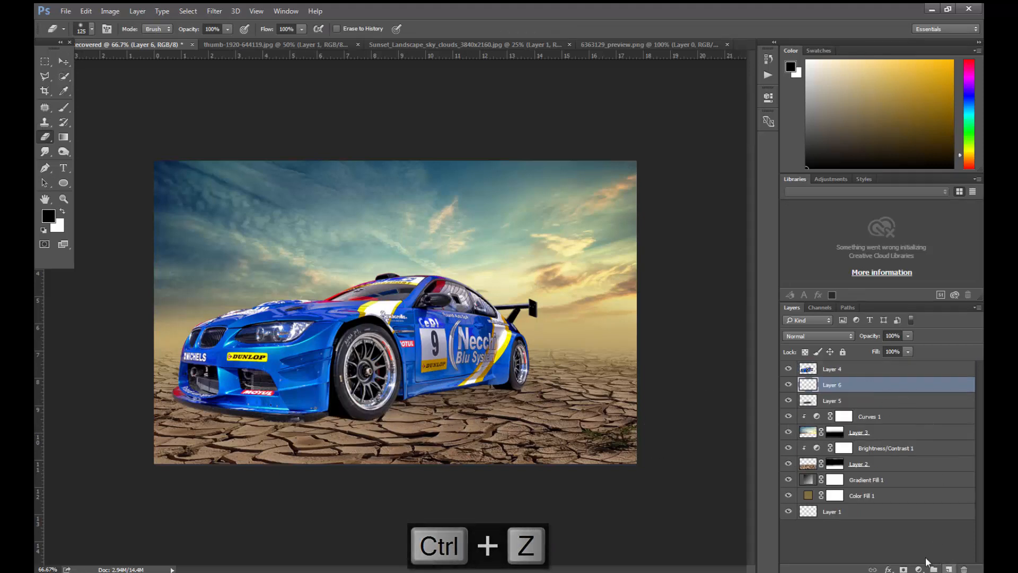
click(68, 111)
click(522, 239)
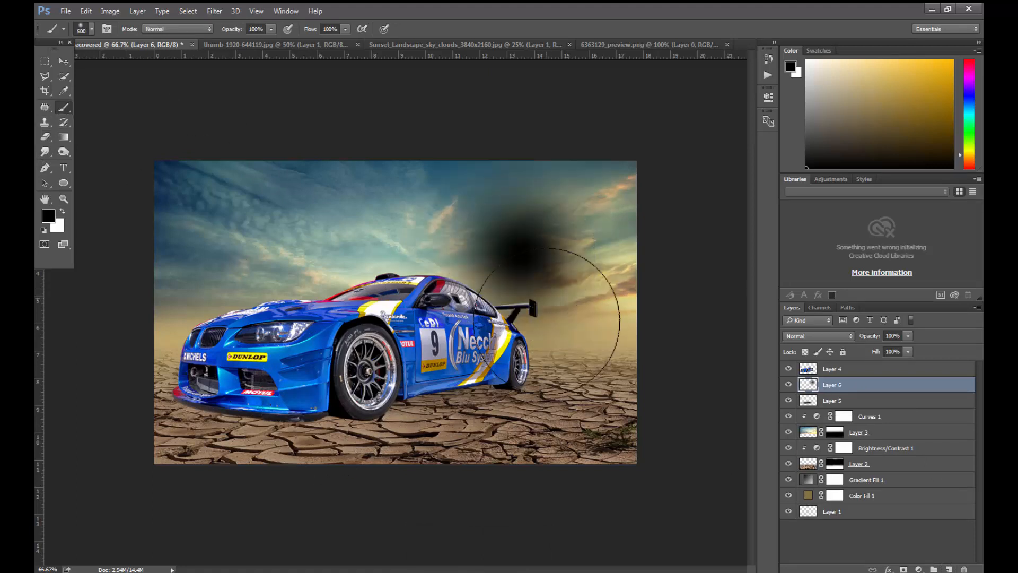
click(63, 61)
mouse_move(534, 249)
mouse_down()
mouse_move(330, 358)
mouse_move(196, 371)
mouse_move(380, 469)
mouse_move(502, 290)
mouse_up()
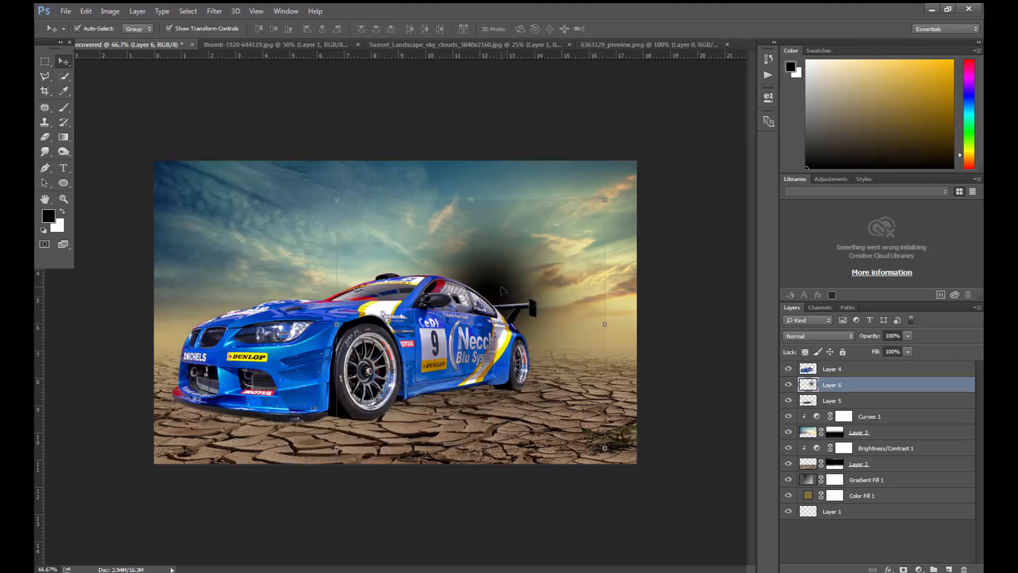
key(ctrl+z)
key(ctrl+alt+z)
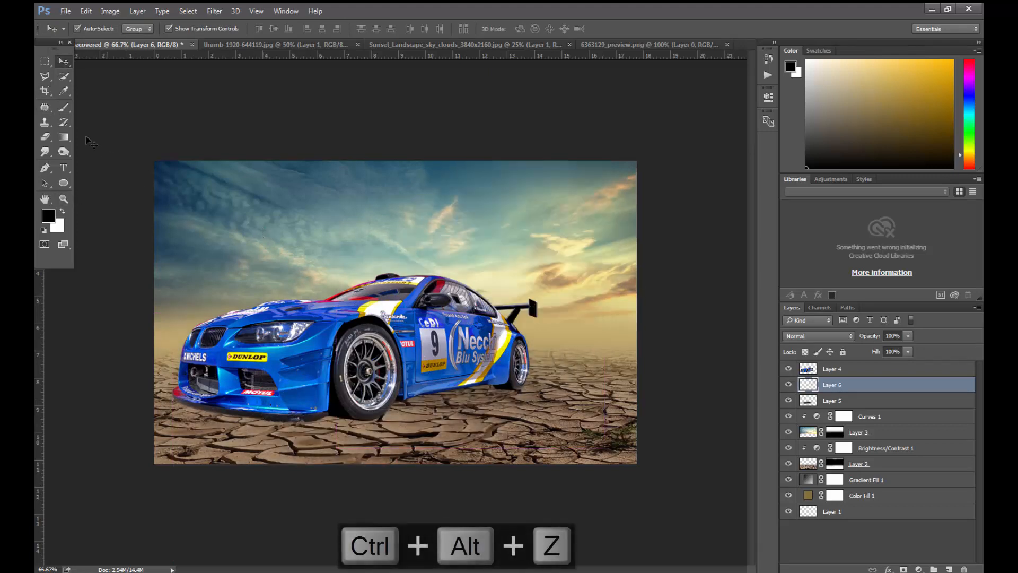
- Paint one soft black dab on Layer 6 with a smaller brush and move it to the ground beneath the front wheel
click(63, 106)
key(bracketleft)
key(bracketleft)
key(bracketleft)
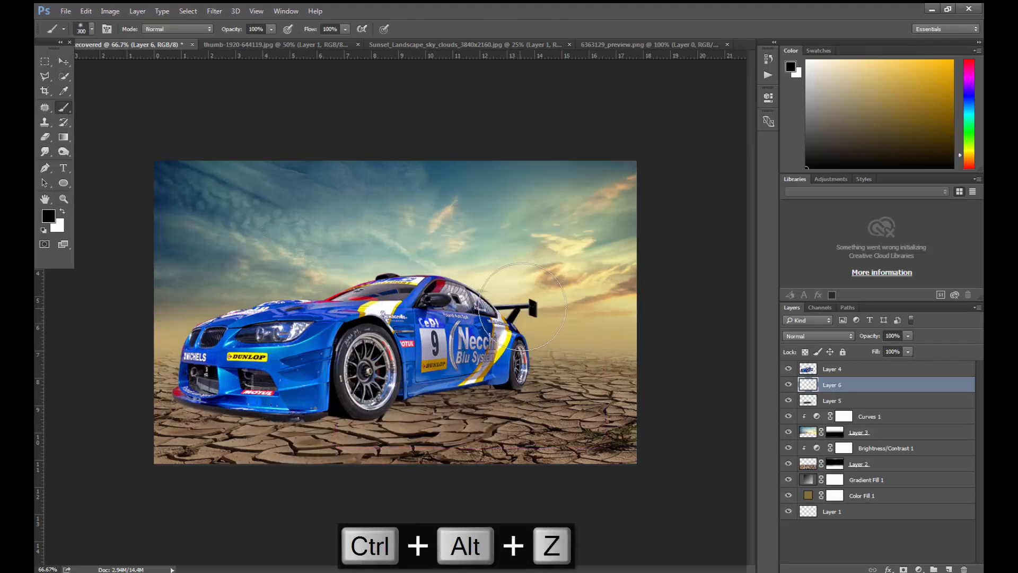
click(537, 259)
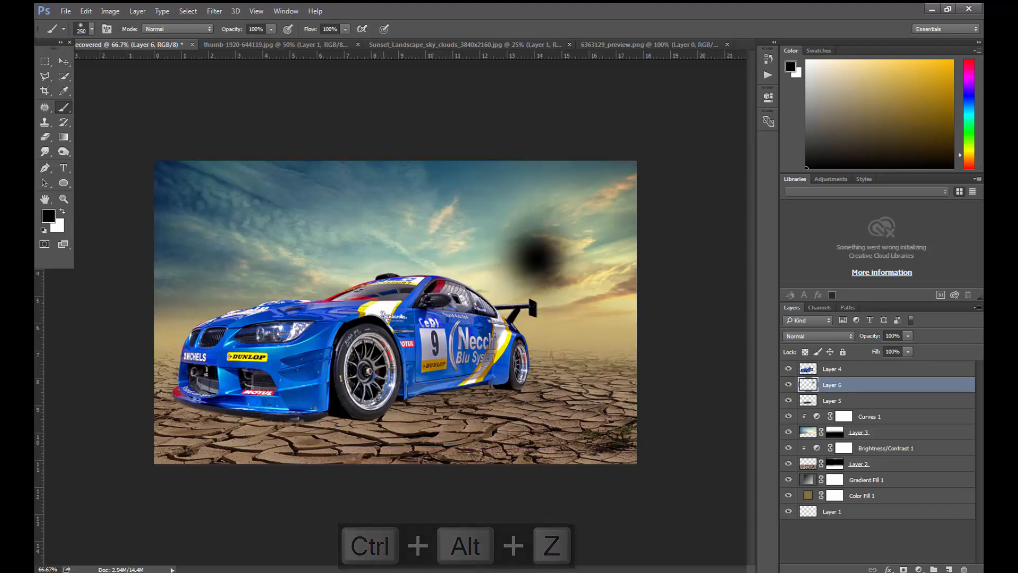
click(62, 62)
mouse_move(546, 252)
mouse_down()
mouse_move(410, 394)
mouse_move(376, 396)
mouse_up()
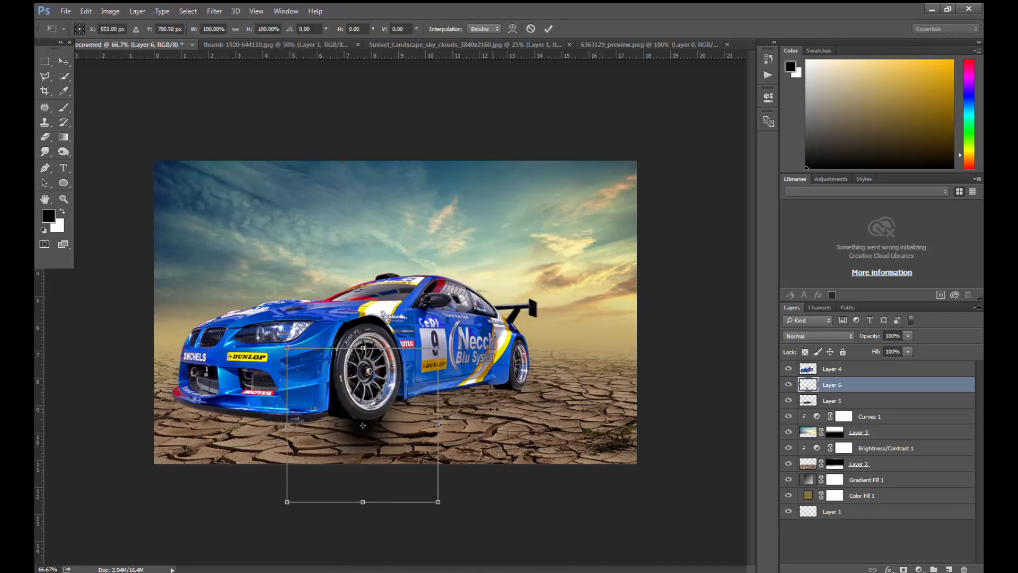
- Flatten the wheel shadow to 176.12% width and 29.58% height, align it with the base of the front wheel, and apply the transform
drag(438, 423, 496, 425)
mouse_move(365, 503)
mouse_down()
mouse_move(366, 451)
mouse_move(388, 445)
mouse_move(388, 416)
mouse_move(366, 447)
mouse_up()
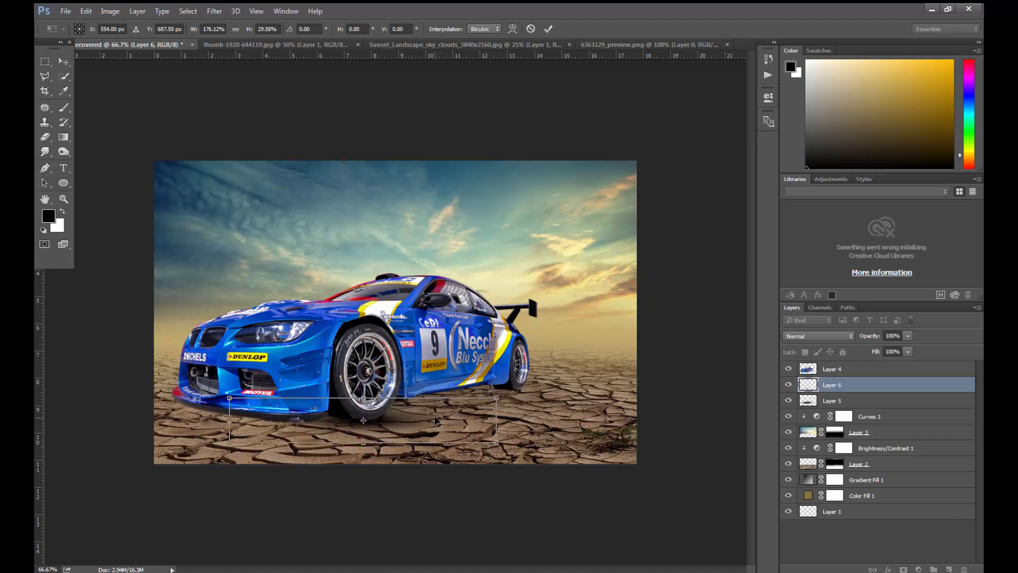
drag(436, 417, 427, 421)
key(Up)
key(Up)
key(Up)
key(Up)
key(Up)
key(Up)
key(Up)
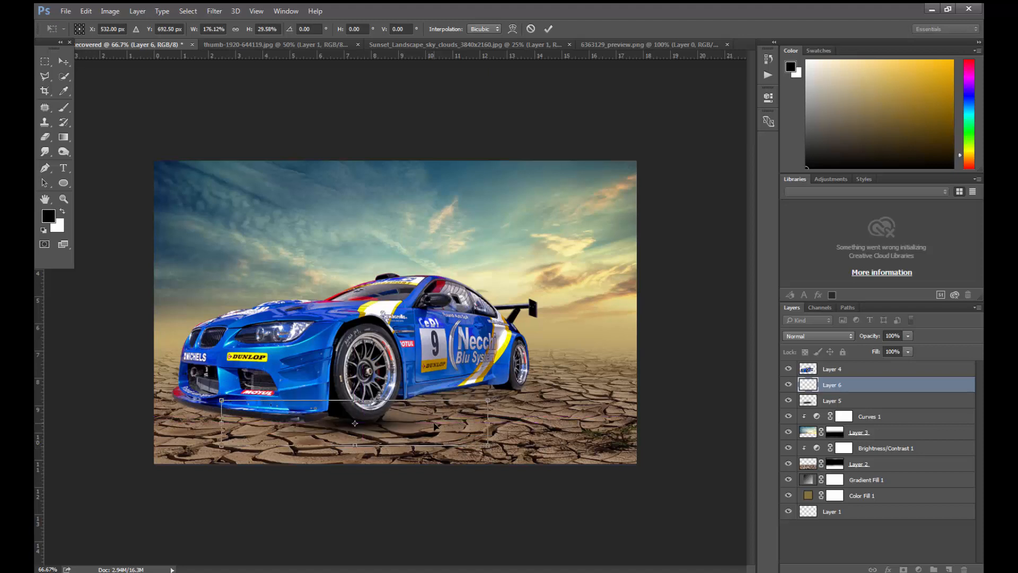
key(Right)
key(Right)
key(Right)
key(Right)
key(Right)
key(Right)
key(Right)
key(Right)
key(Right)
key(Up)
key(Up)
key(Up)
key(Return)
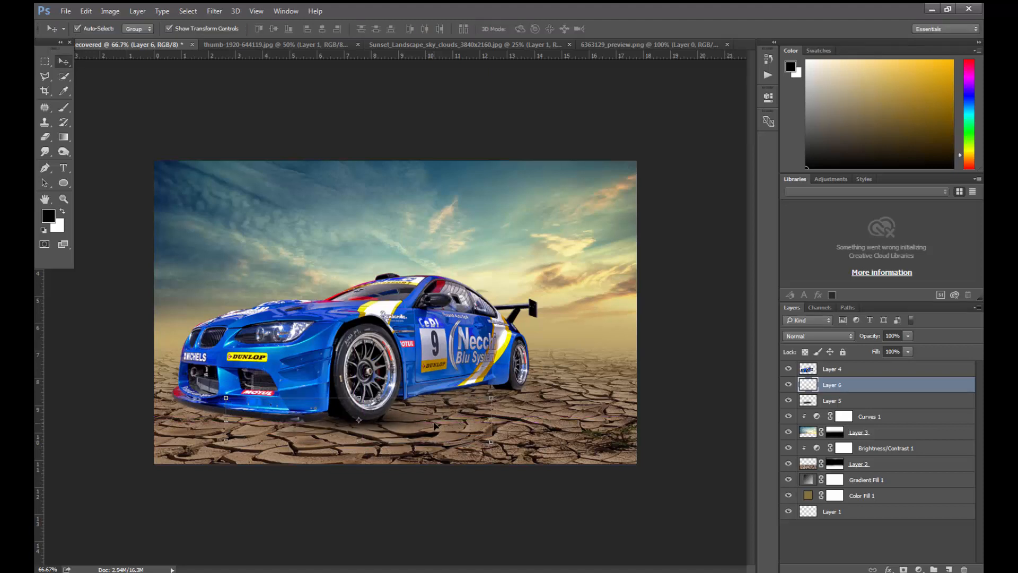
- Duplicate the front wheel shadow and position the copy under the rear wheel, nudging it slightly left and up
drag(390, 425, 522, 391)
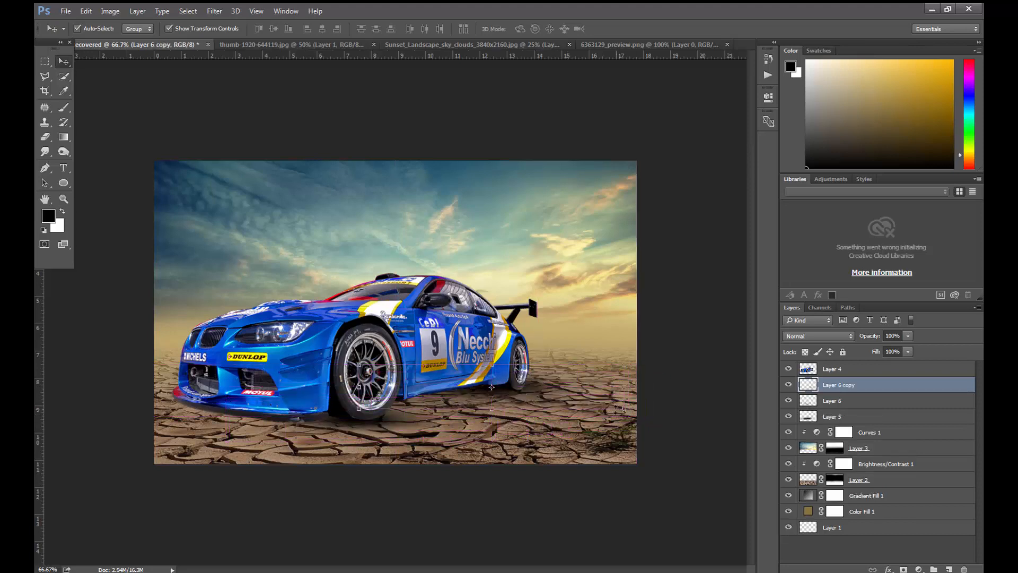
key(Left)
key(Left)
key(Left)
key(Left)
key(Left)
key(Left)
key(Left)
key(Left)
key(Left)
key(Left)
key(Up)
key(Up)
key(Up)
- Place another shadow copy under the front bumper, stretch it to 141.76% width, and set its layer opacity to 60%
drag(476, 392, 418, 417)
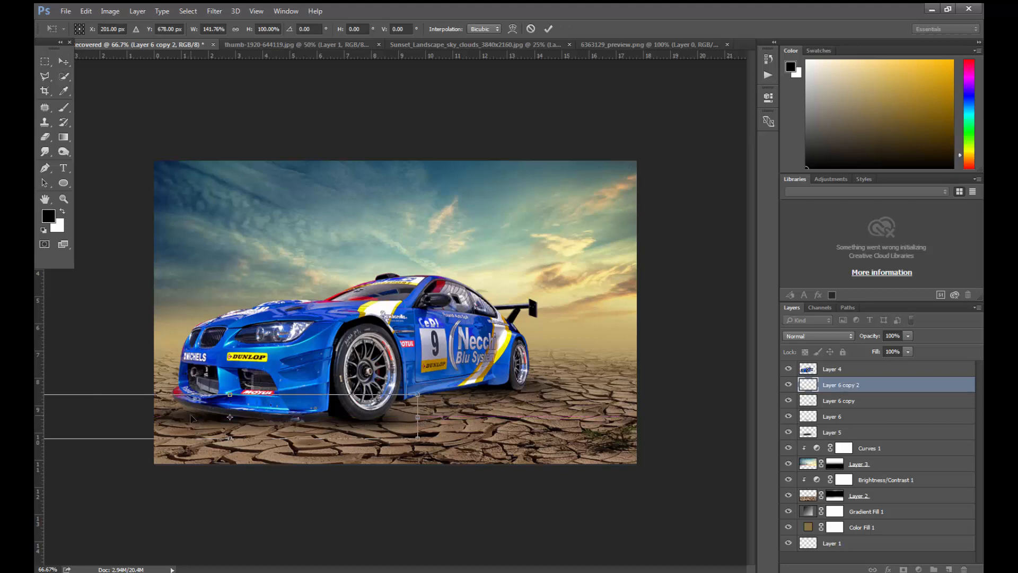
drag(192, 418, 196, 418)
key(Return)
key(Down)
key(Down)
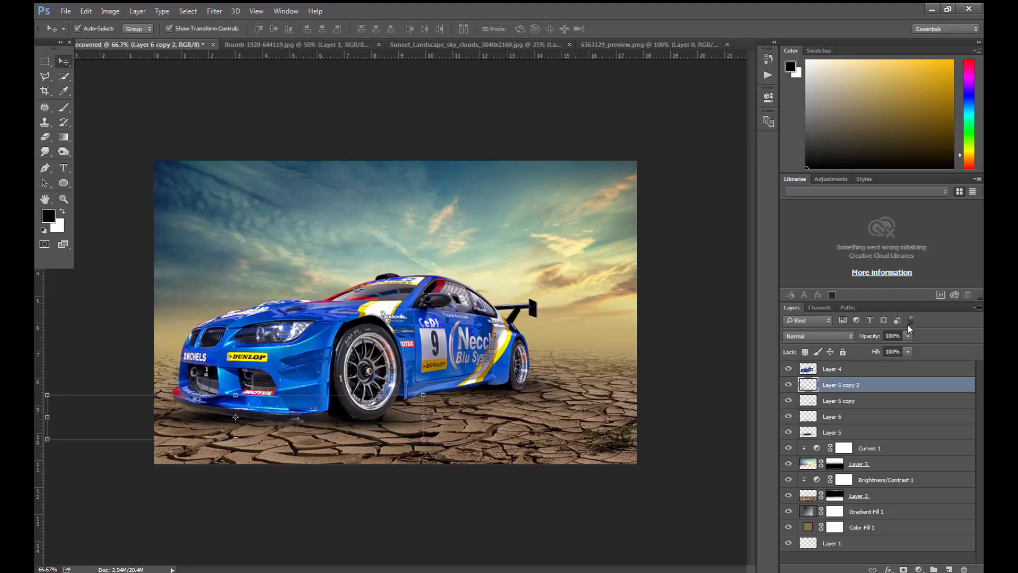
drag(878, 346, 886, 348)
click(890, 394)
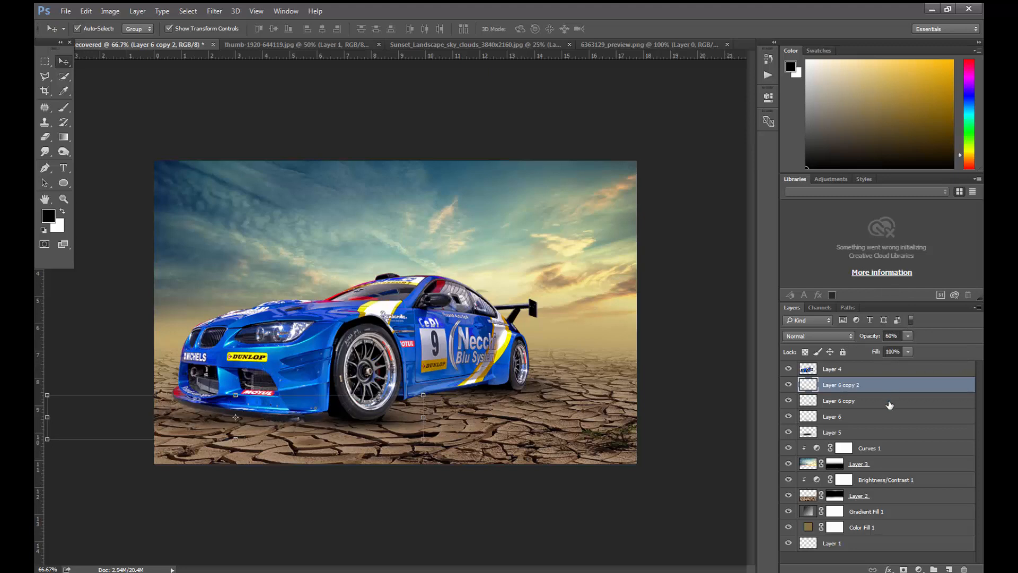
- Merge the three Layer 6 shadow layers and Layer 5 into one layer, and toggle its visibility to compare the shadows
ctrl+click(886, 404)
ctrl+click(879, 421)
ctrl+click(875, 435)
key(ctrl+e)
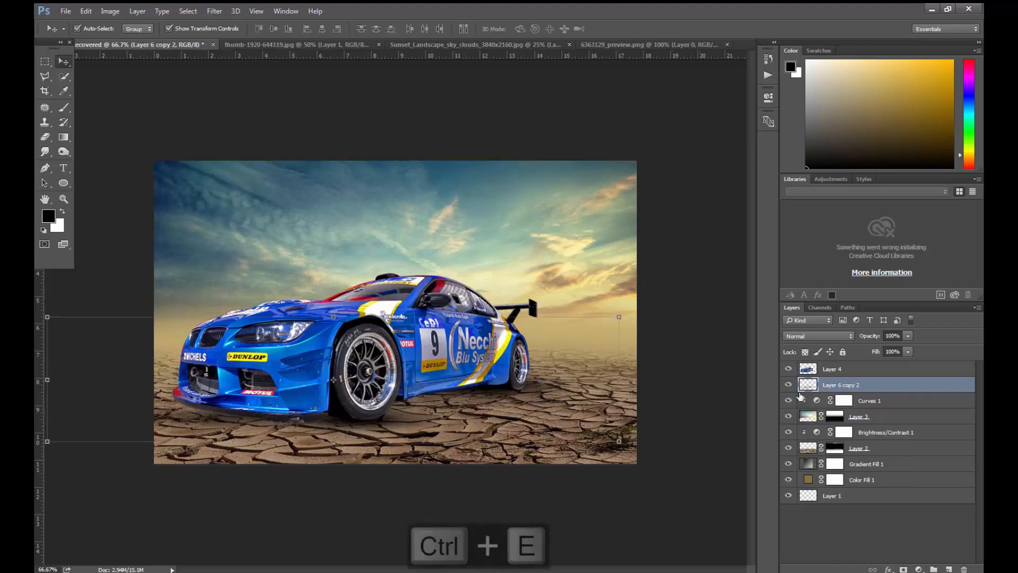
click(792, 387)
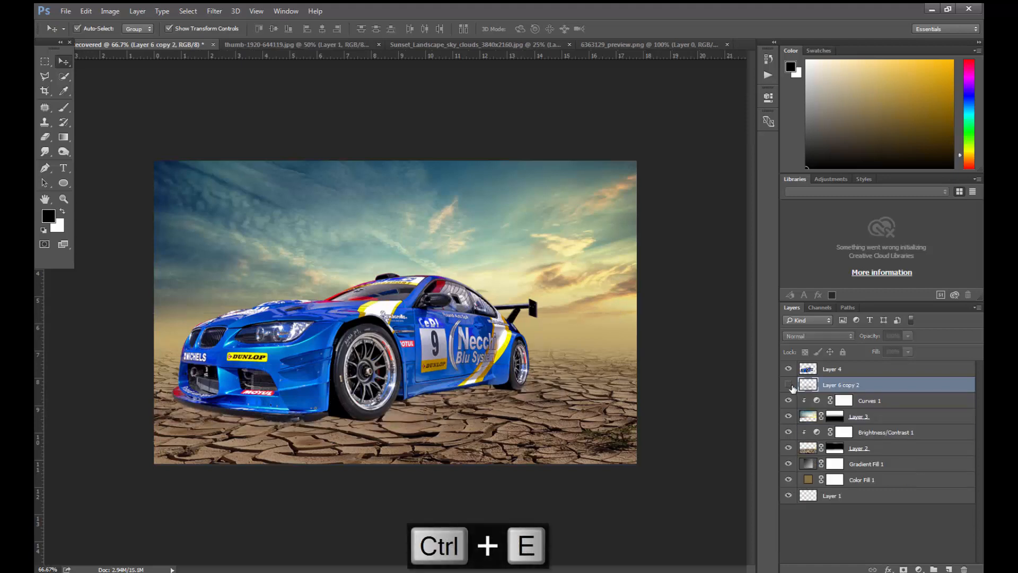
click(790, 388)
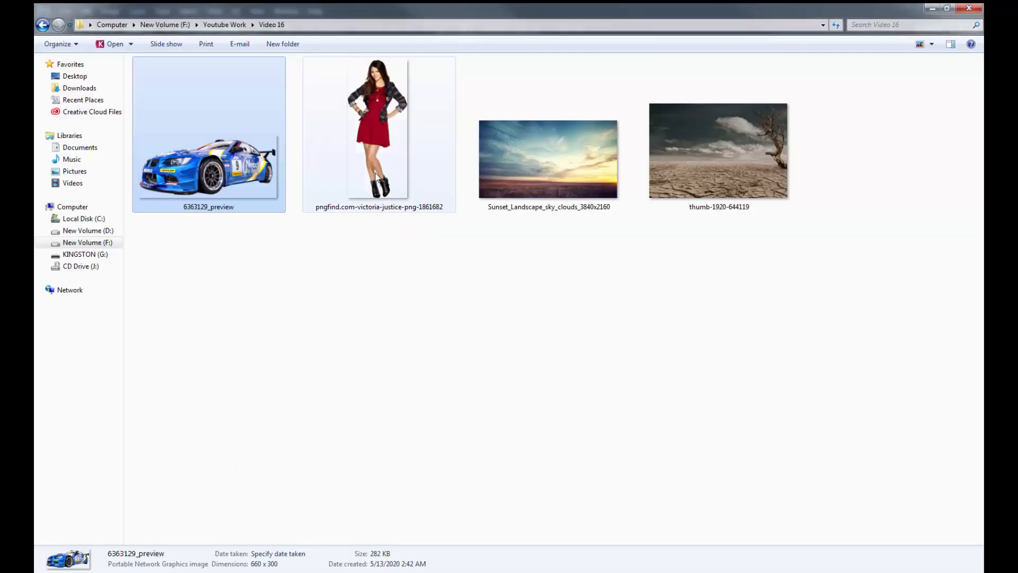
- Open the pngfind.com cutout of the woman in the red dress from the Video 16 folder in Photoshop and copy her into the composite
click(355, 195)
drag(370, 145, 737, 21)
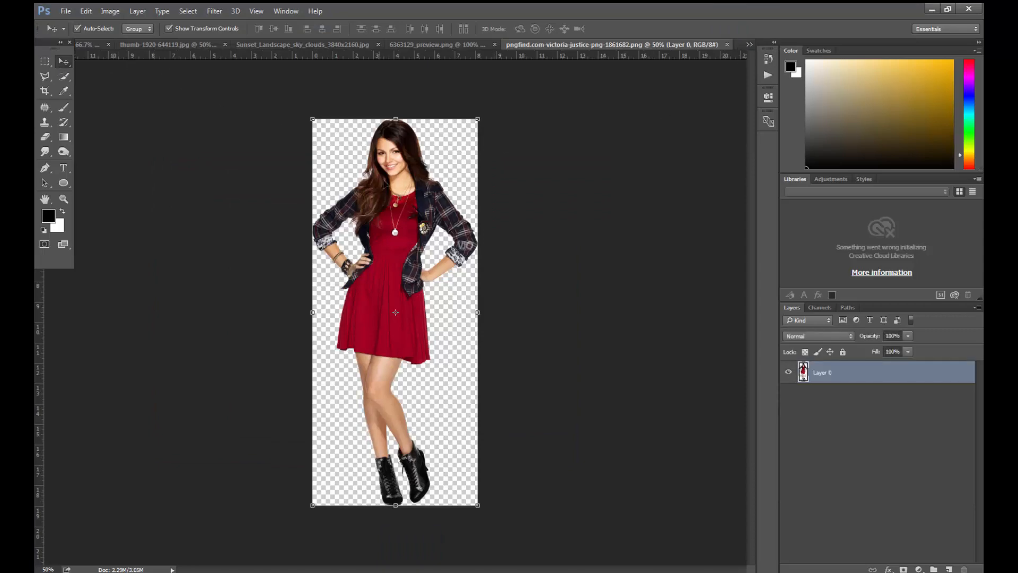
drag(385, 184, 247, 179)
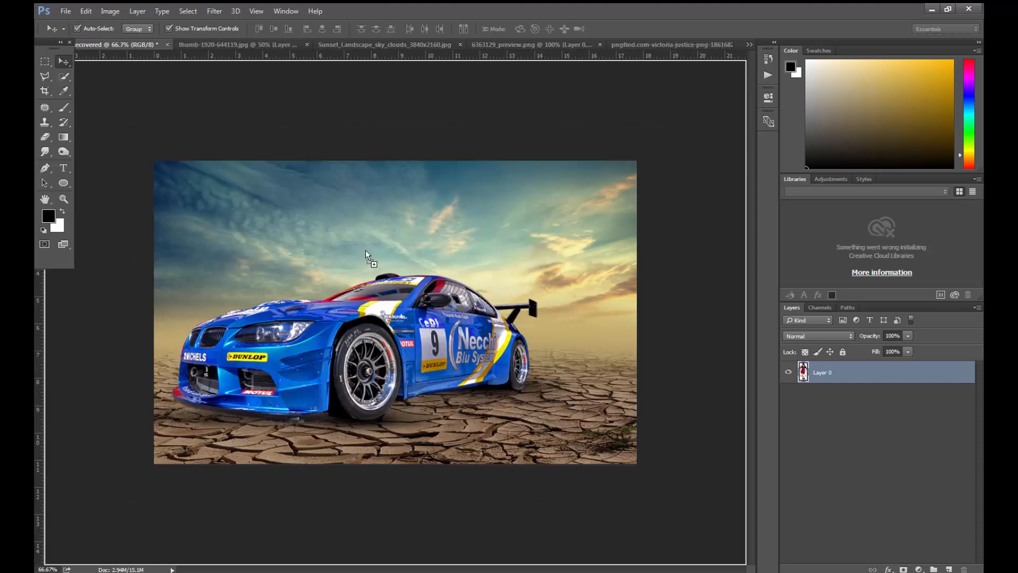
drag(365, 250, 365, 250)
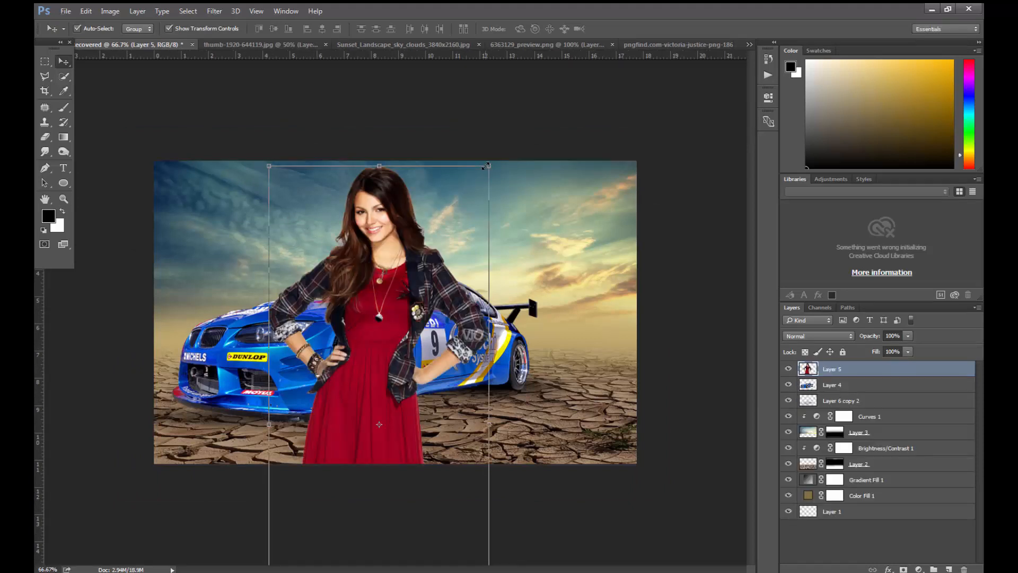
drag(485, 168, 419, 329)
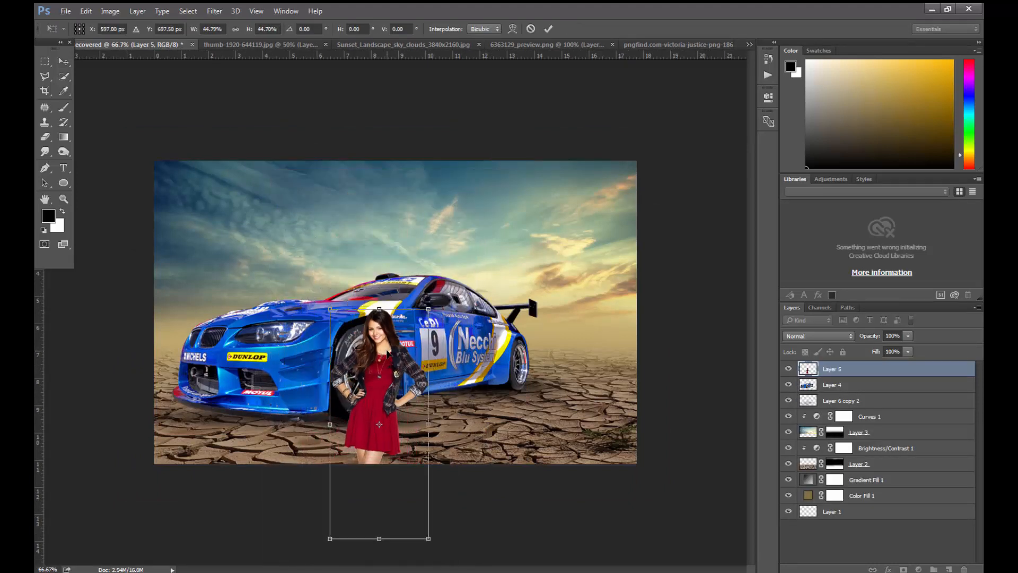
drag(382, 372, 402, 253)
key(Escape)
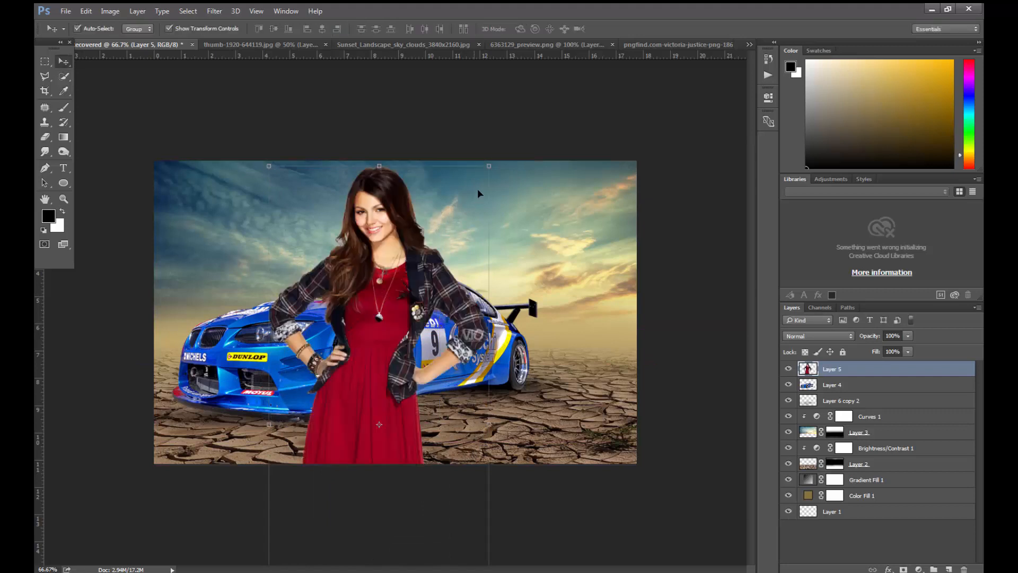
- Scale the woman proportionally to 48.21% and place her in front of the car's front wheel
click(489, 165)
drag(489, 166, 427, 312)
drag(395, 351, 384, 263)
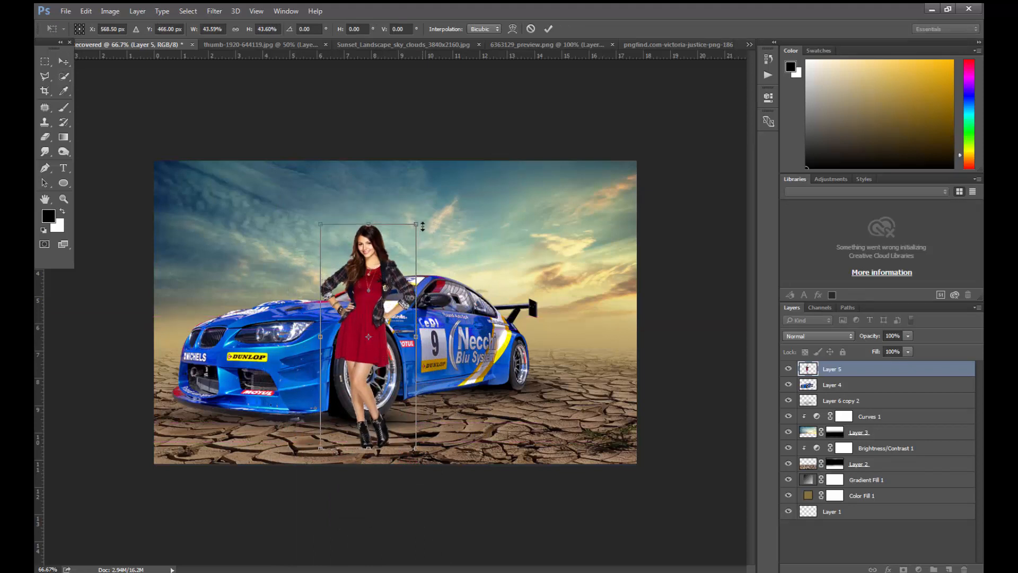
drag(418, 224, 427, 213)
drag(400, 256, 407, 244)
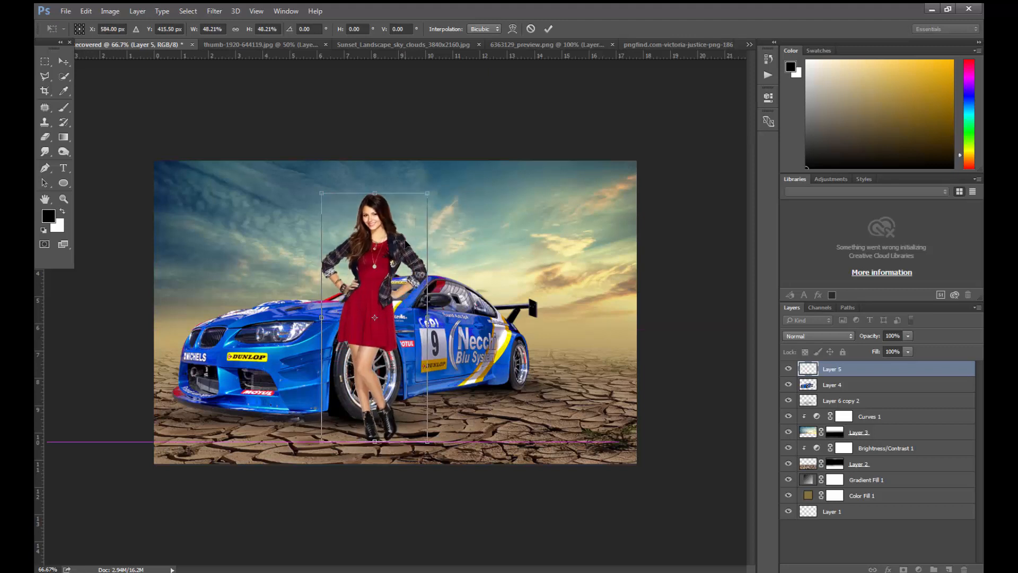
- Nudge the woman slightly down and left, apply the transform, and fine-tune her position a few pixels up
key(Down)
key(Down)
key(Down)
key(Down)
key(Down)
key(Down)
key(Down)
key(Down)
key(Down)
key(Down)
key(Down)
key(Down)
key(Down)
key(Down)
key(Down)
key(Down)
key(Down)
key(Down)
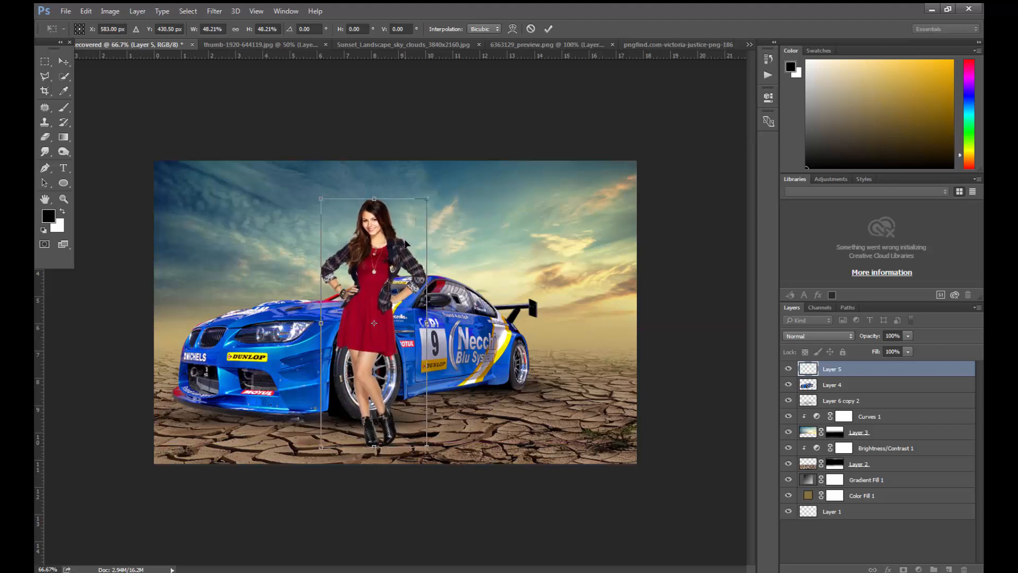
key(Down)
key(Down)
key(Down)
key(Down)
key(Down)
key(Down)
key(Left)
key(Left)
key(Left)
key(Left)
key(Return)
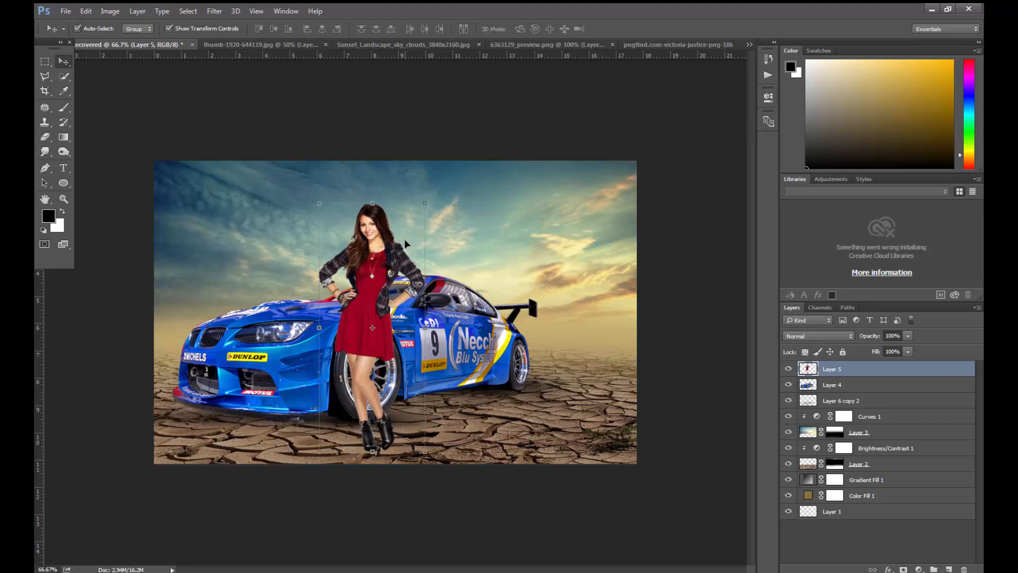
key(Up)
key(Up)
key(Up)
key(Up)
key(Up)
key(Up)
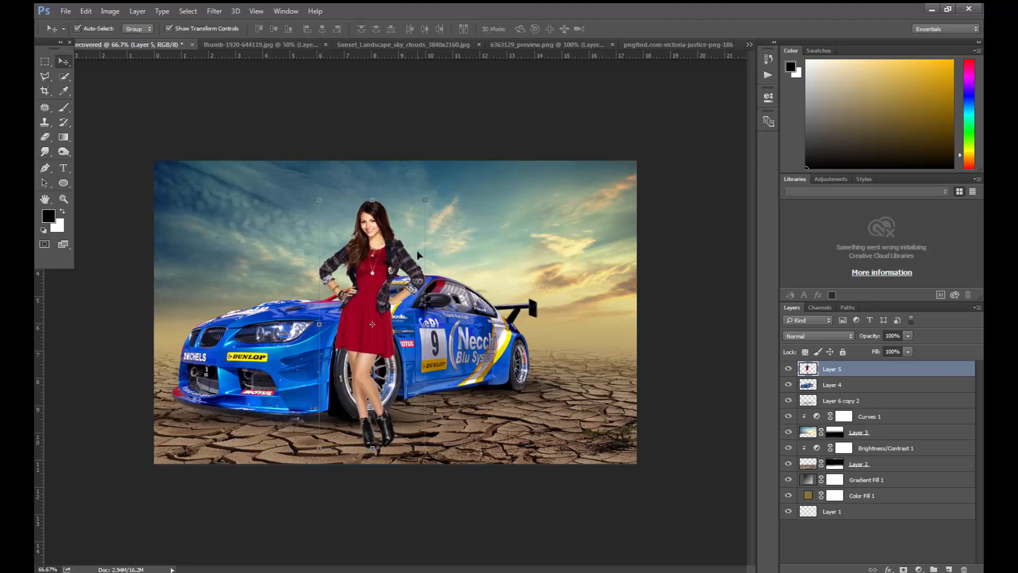
- Start a Shadows/Highlights adjustment on the woman's layer with color +37 and shadow amount 58%
click(110, 11)
mouse_move(159, 39)
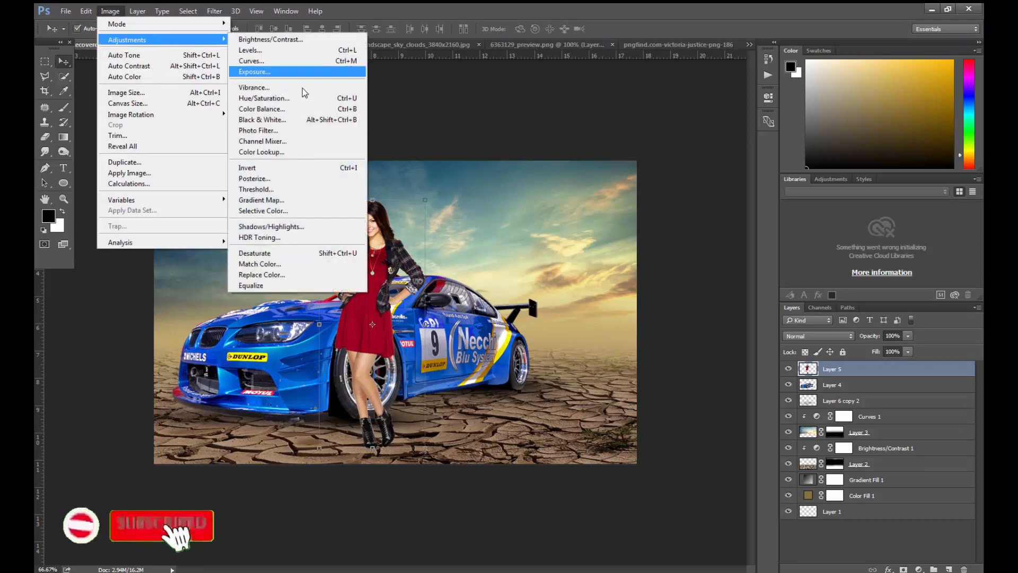
click(271, 226)
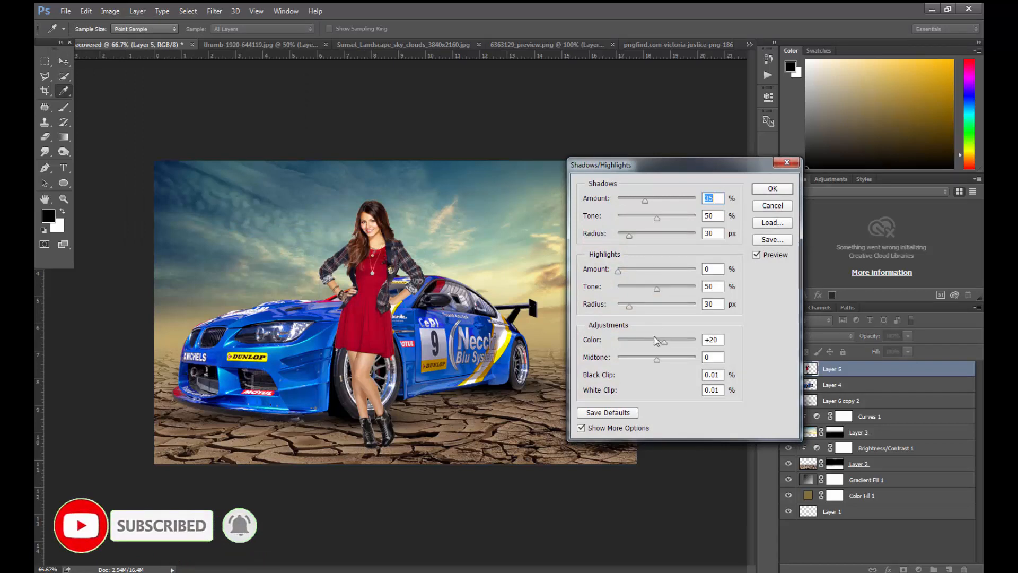
mouse_move(652, 342)
mouse_down()
mouse_move(625, 344)
mouse_move(671, 341)
mouse_up()
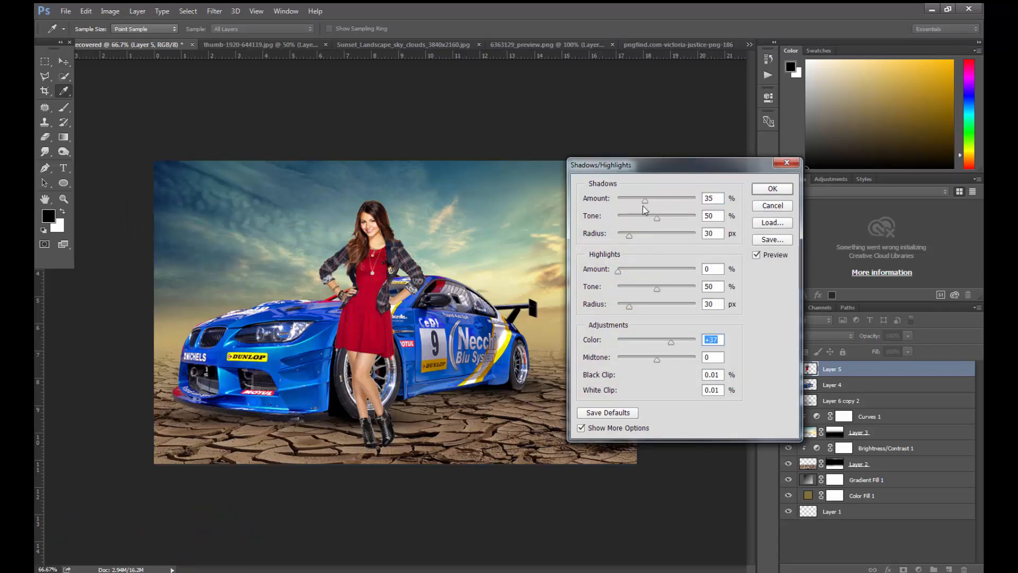
drag(644, 201, 664, 201)
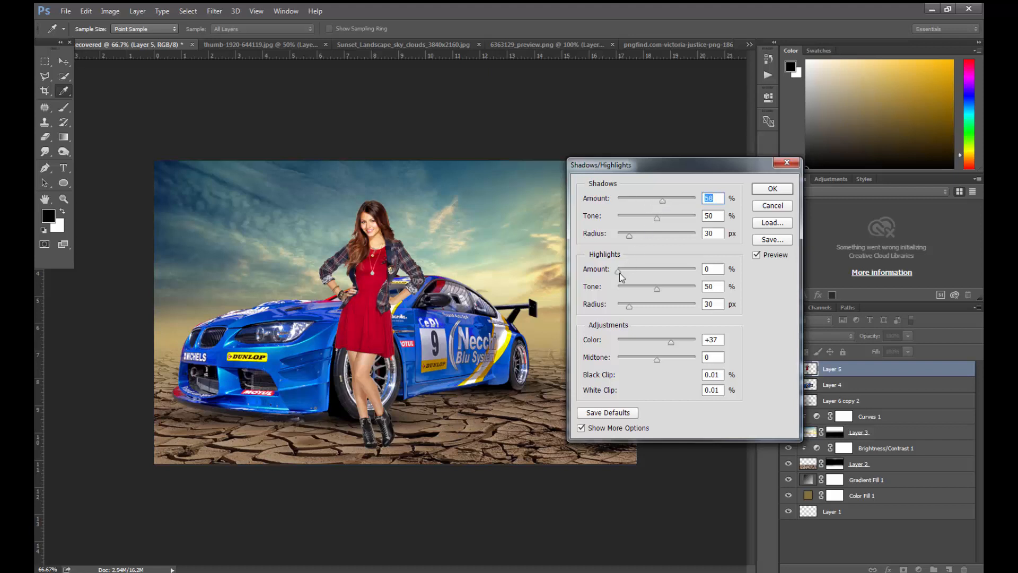
- Set the highlights to amount 6%, tone 42% and radius 0 px, set midtone to -20, and apply the adjustment
drag(620, 271, 631, 273)
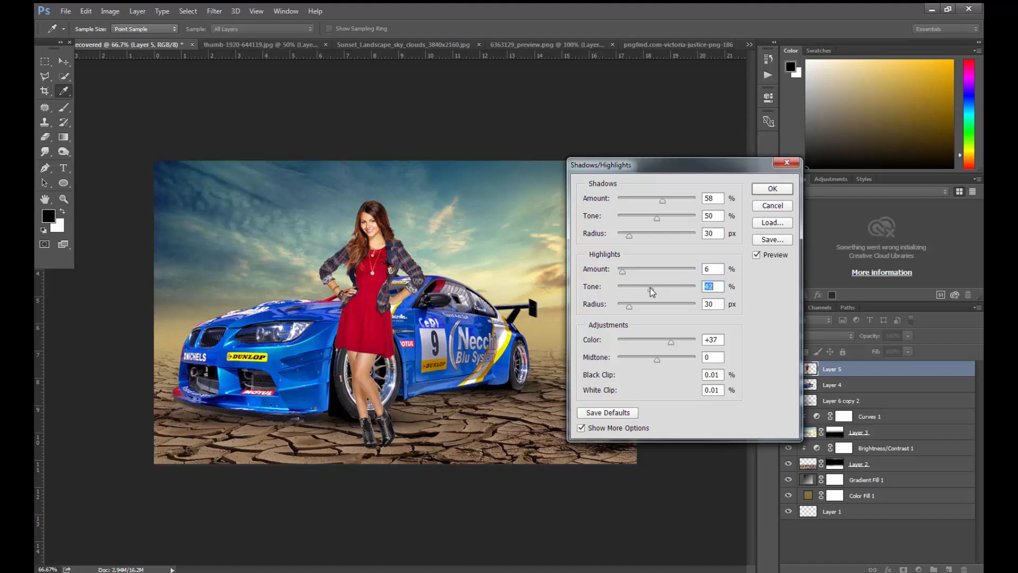
mouse_move(633, 307)
mouse_down()
mouse_move(657, 305)
mouse_move(617, 309)
mouse_up()
drag(655, 358, 663, 358)
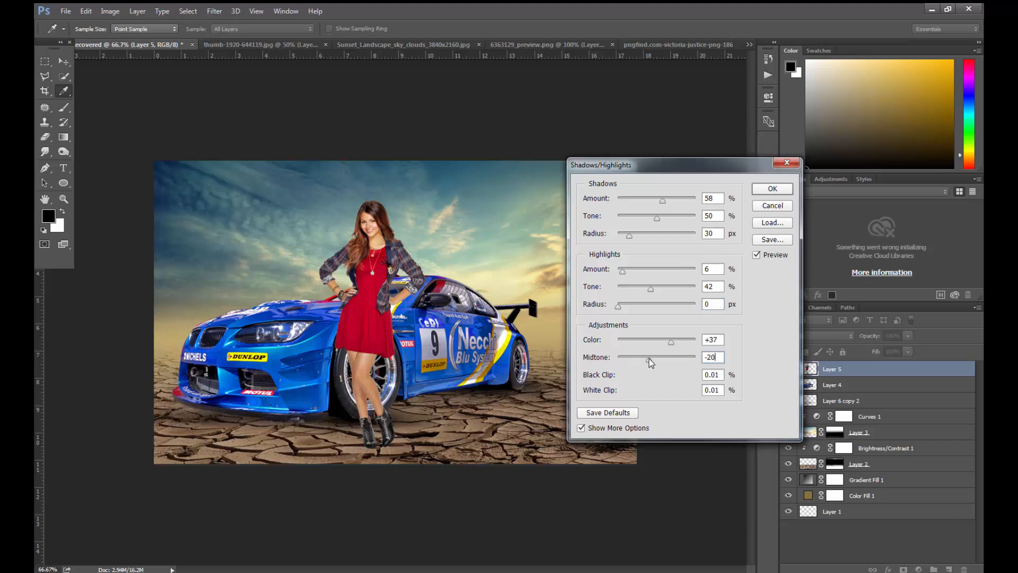
click(649, 358)
click(772, 190)
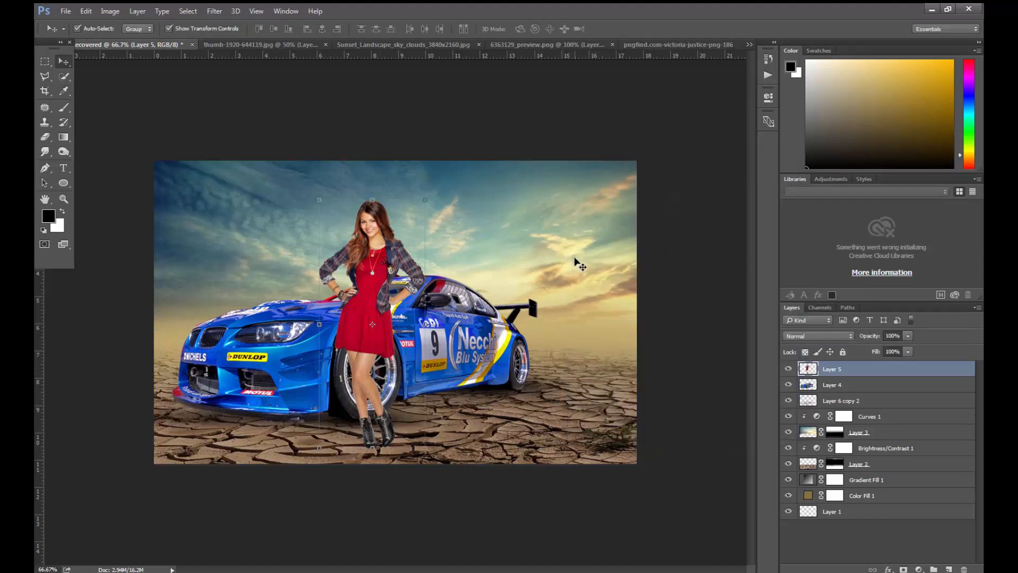
- Reduce the saturation and raise the lightness of the yellows in the woman's layer with Hue/Saturation
key(ctrl+u)
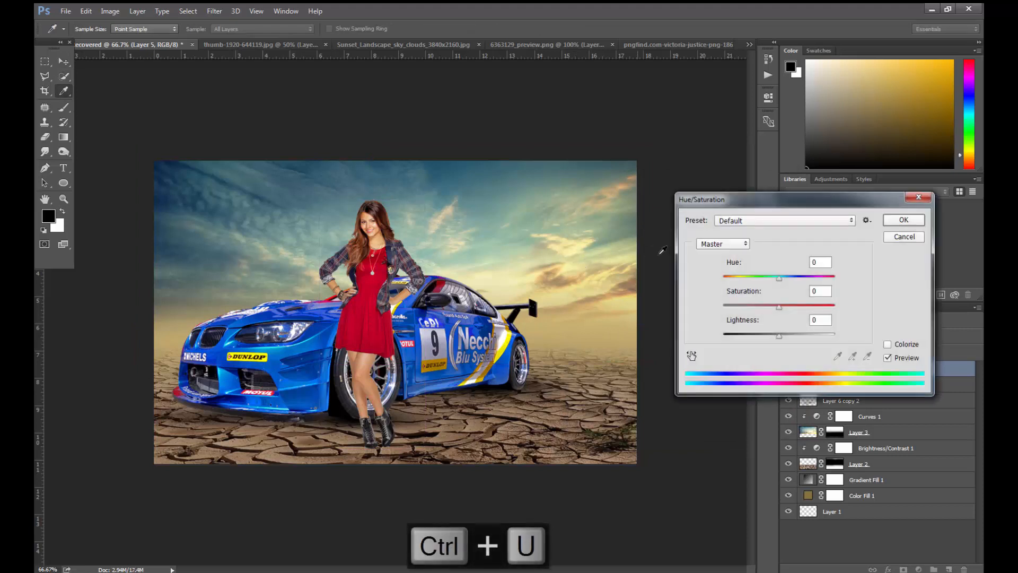
click(722, 243)
click(710, 266)
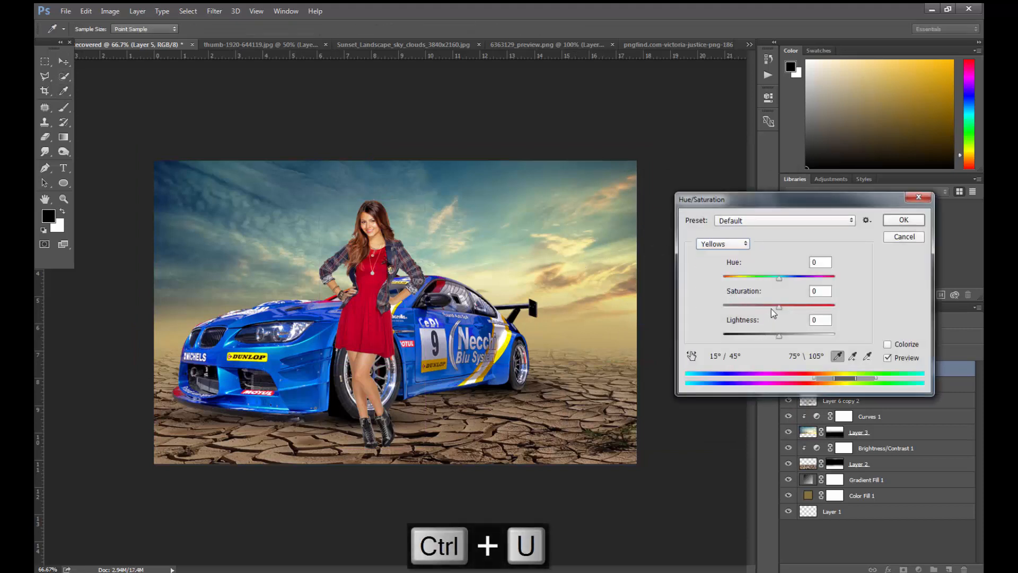
drag(771, 306, 795, 336)
click(782, 336)
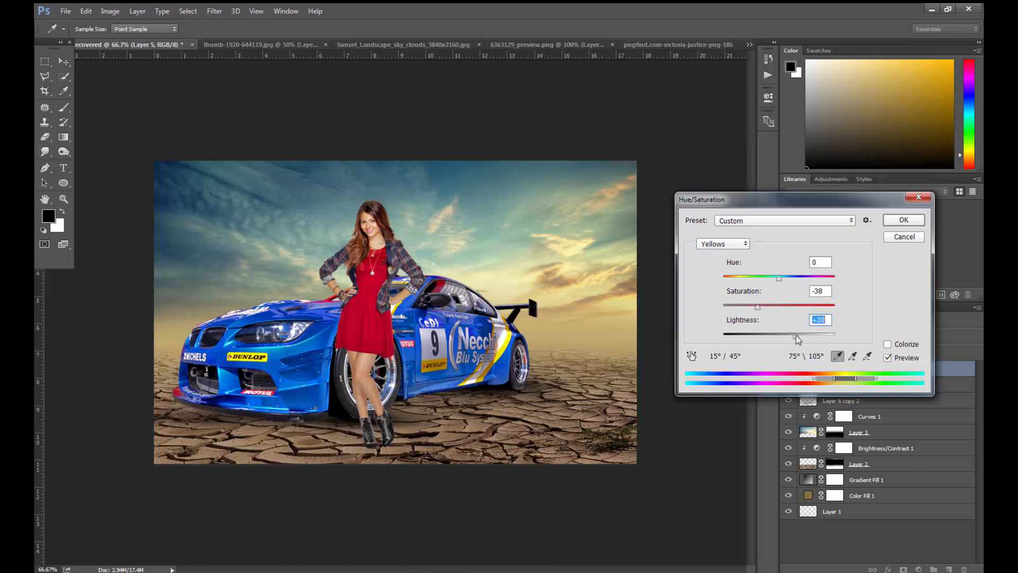
click(763, 307)
- Set the master saturation to -16, raise the saturation of the reds, and apply the Hue/Saturation adjustment
click(728, 244)
click(727, 255)
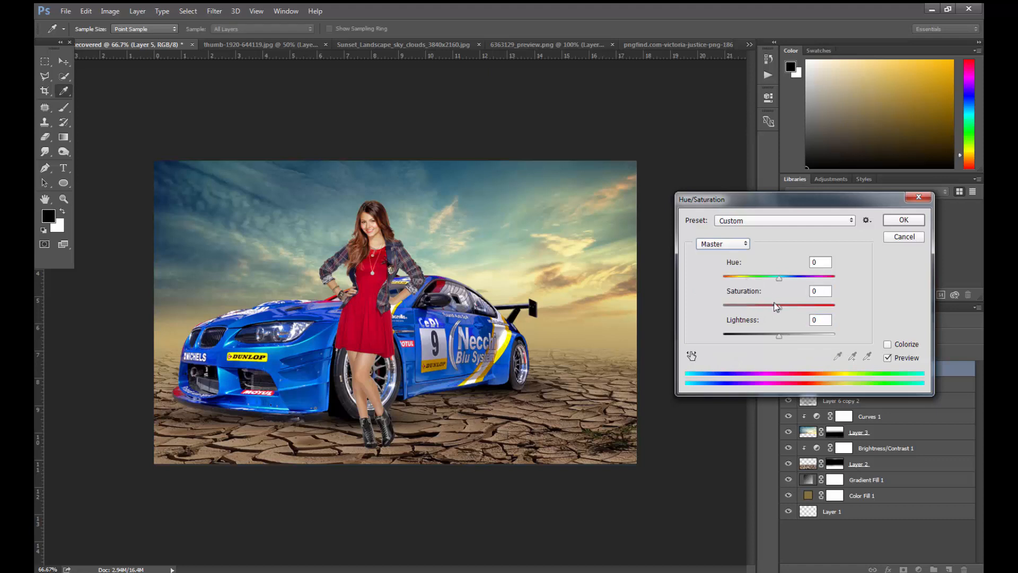
click(772, 306)
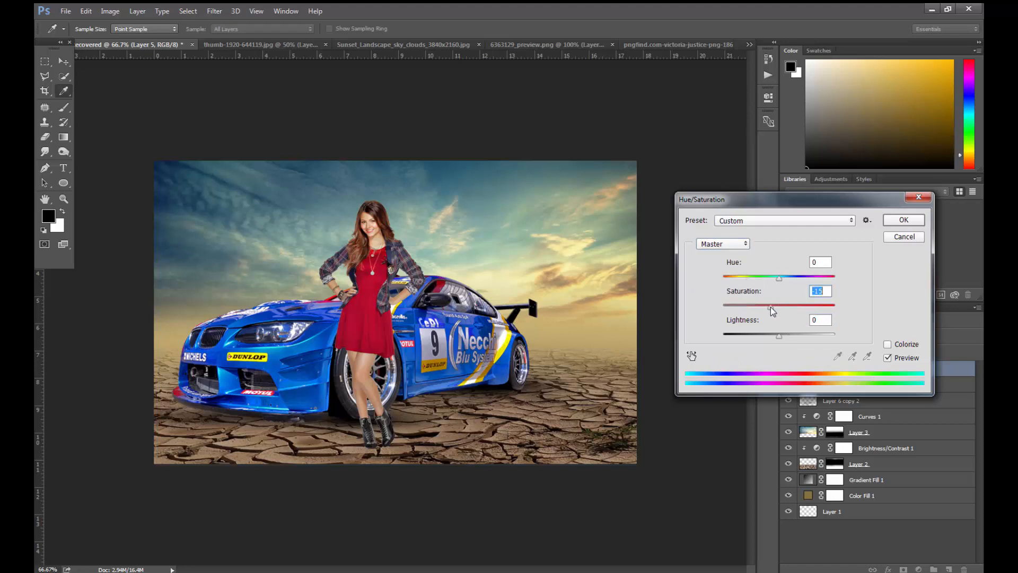
click(727, 244)
click(726, 256)
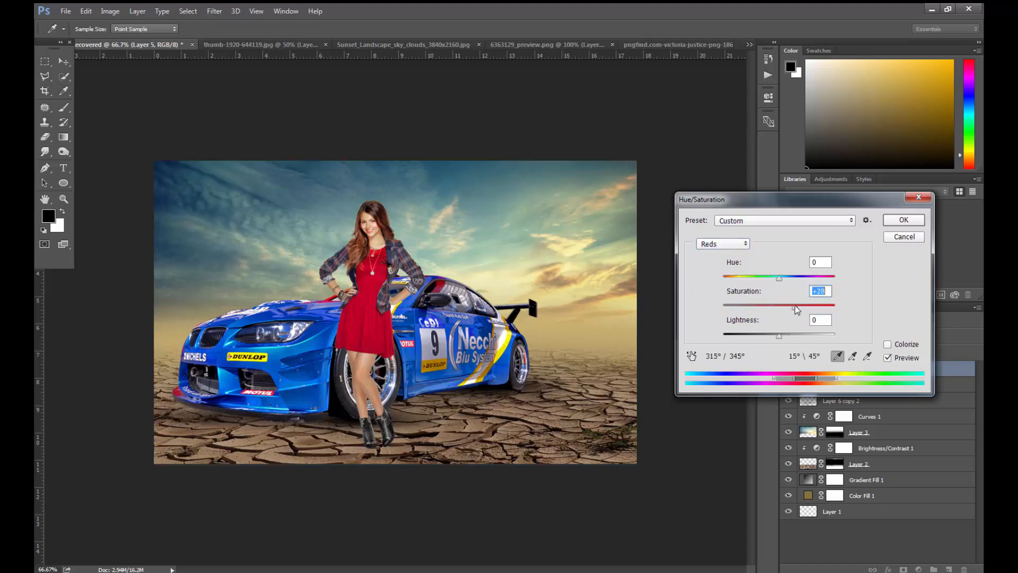
drag(795, 306, 792, 307)
key(Return)
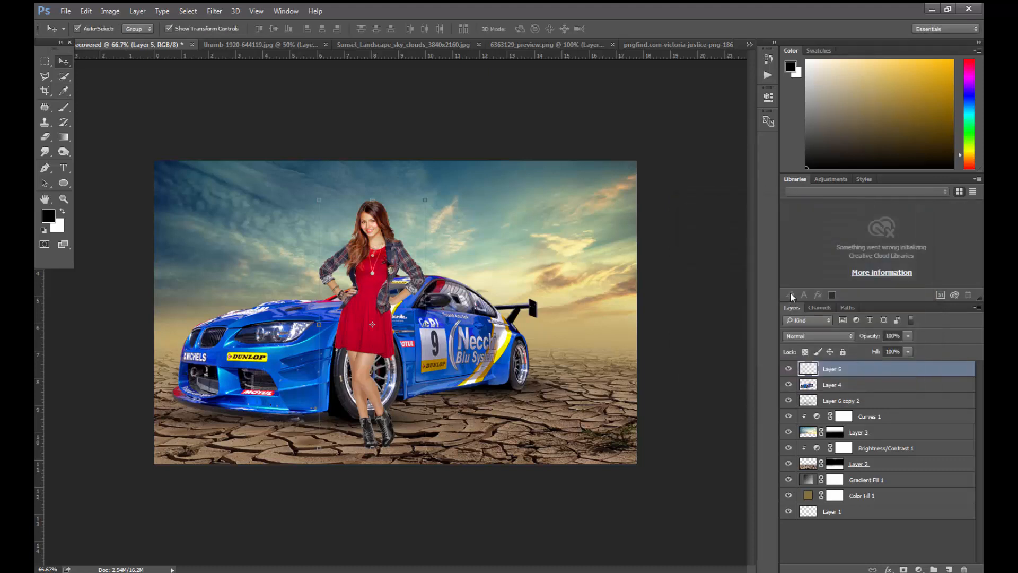
- Scale the woman down to 93.97% width and 93.78% height, keep her in front of the front wheel, and apply the transform
click(425, 198)
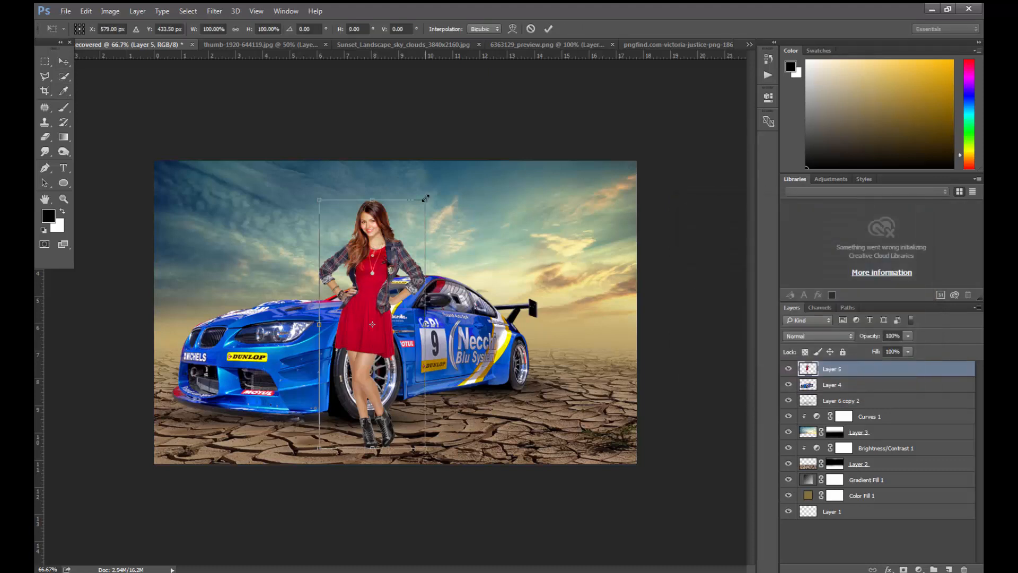
drag(426, 198, 420, 213)
drag(390, 262, 388, 266)
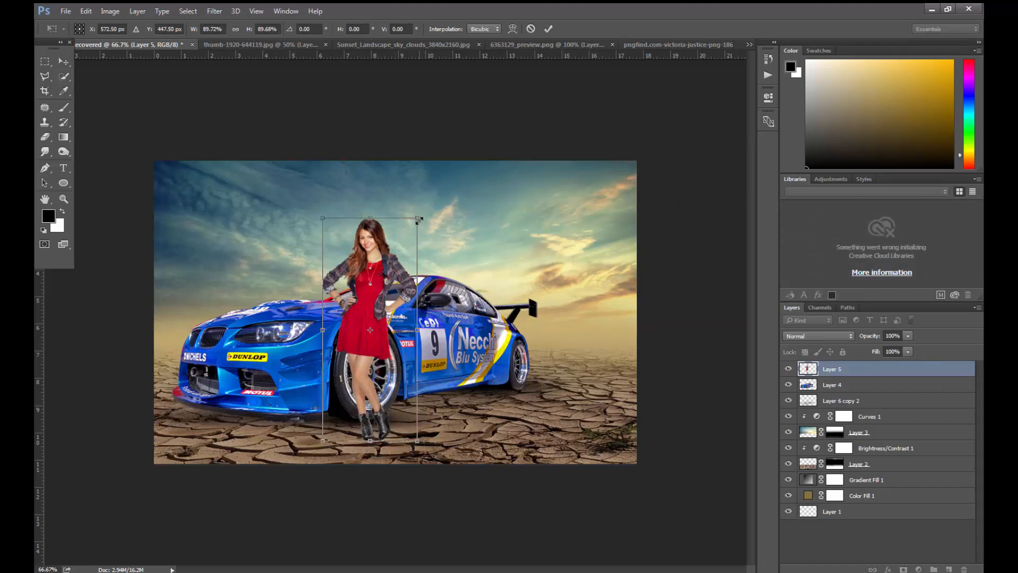
drag(422, 217, 423, 211)
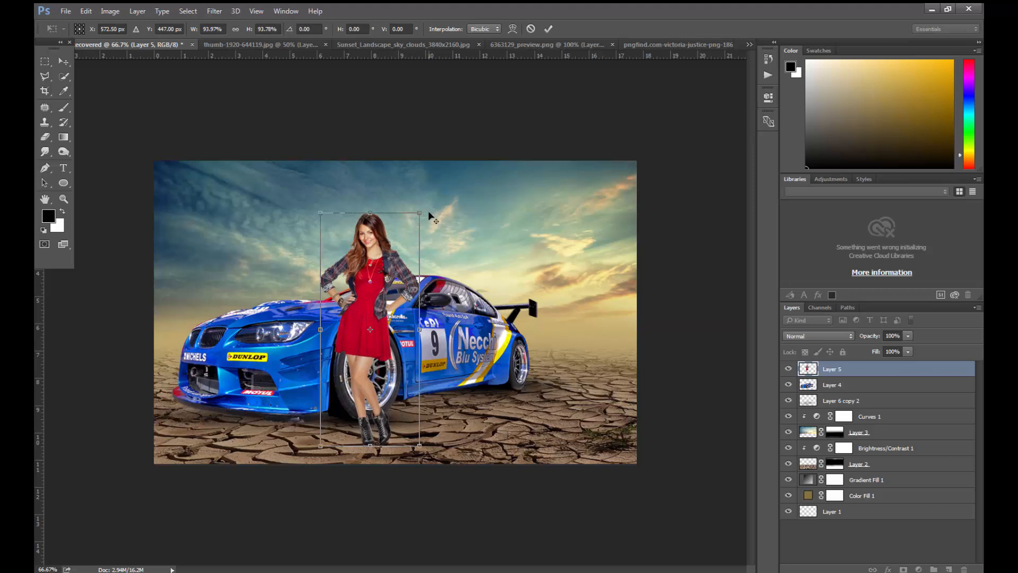
key(Return)
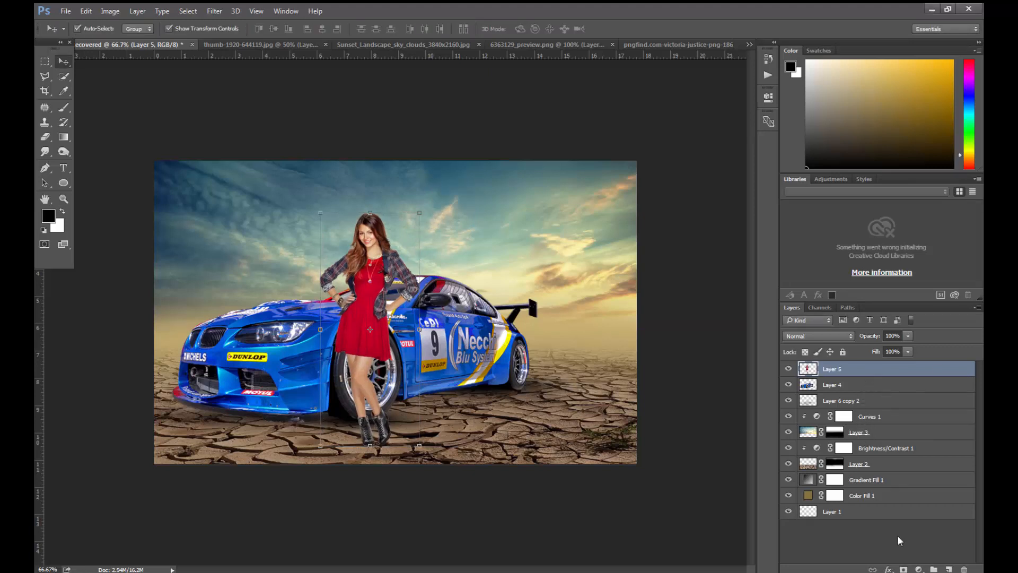
- Add a Multiply drop shadow to the woman's layer with 97% opacity, 4° angle, 28 px distance, 20% spread and 27 px size
click(919, 569)
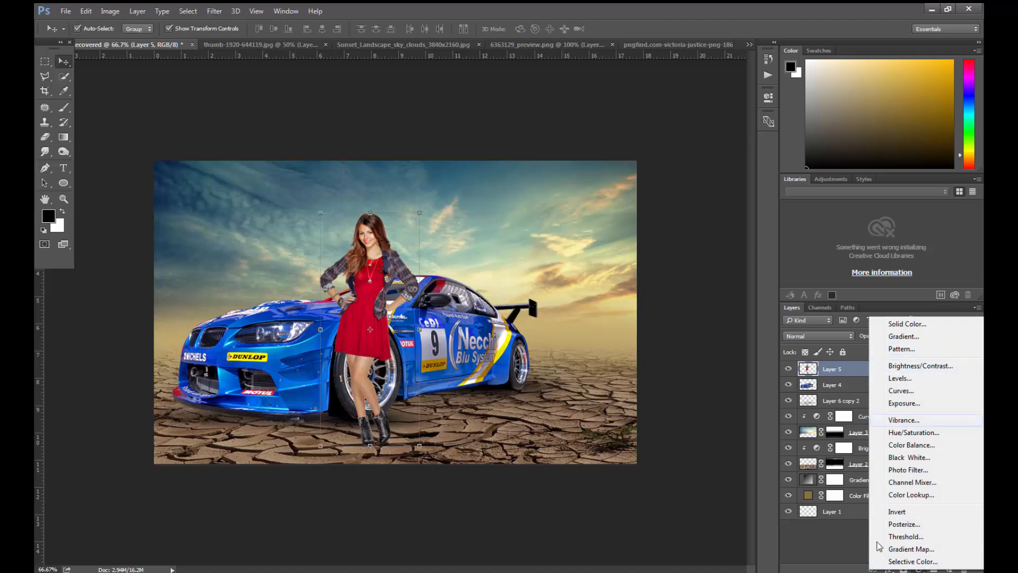
key(Escape)
click(888, 569)
click(902, 562)
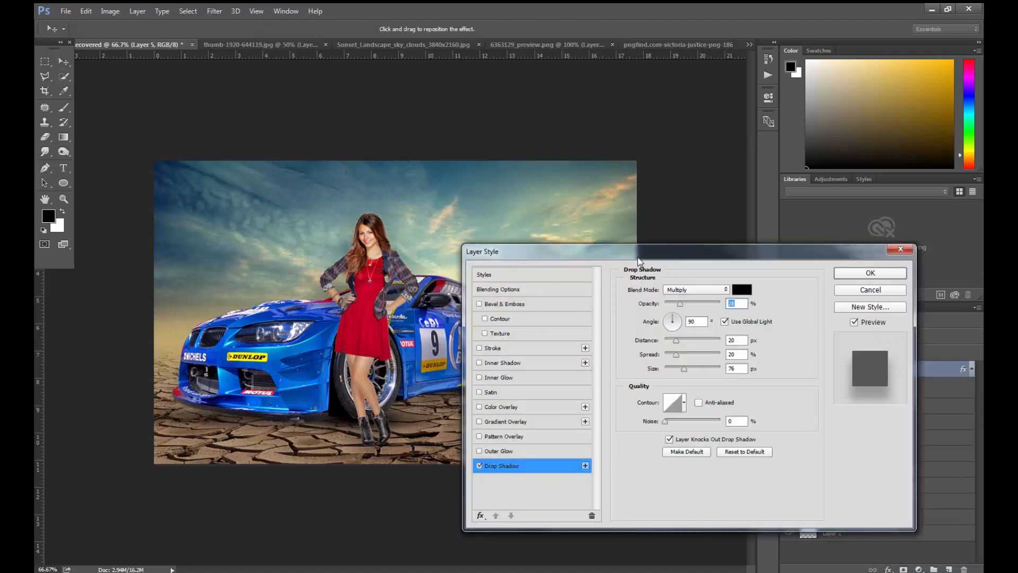
drag(650, 257, 715, 262)
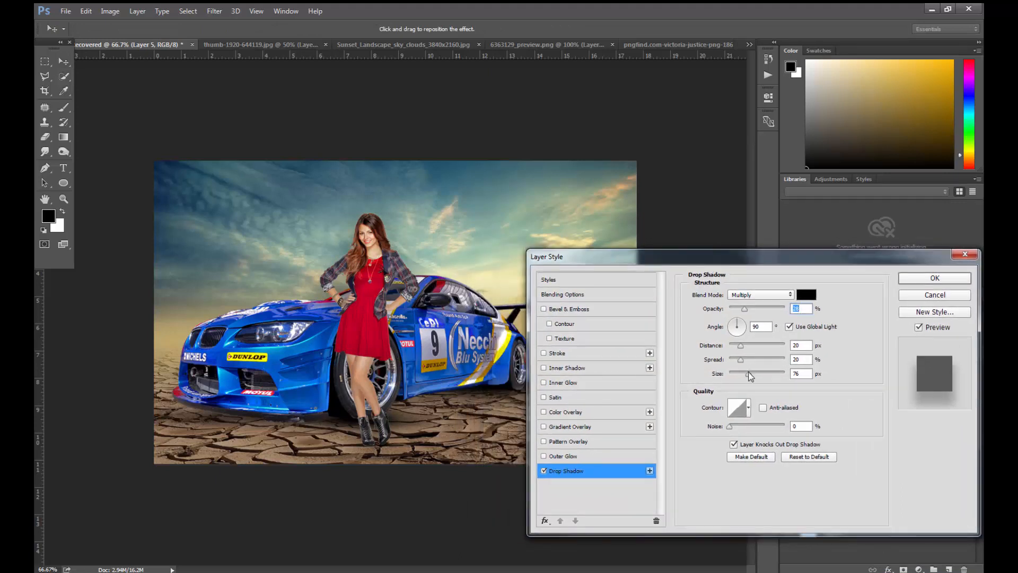
drag(750, 371, 749, 330)
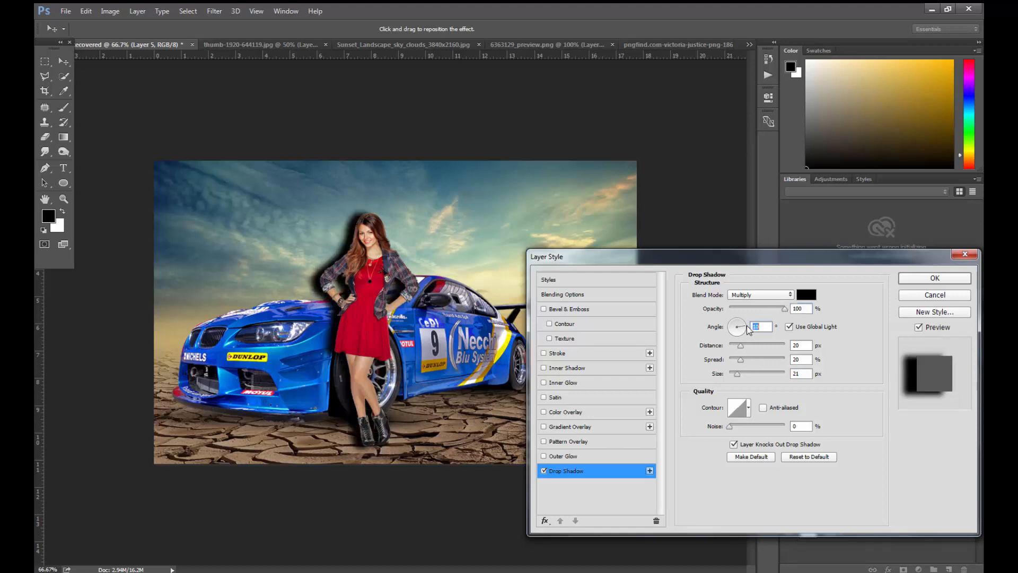
text(0)
mouse_move(746, 332)
mouse_down()
mouse_move(778, 349)
mouse_move(743, 378)
mouse_move(746, 345)
mouse_up()
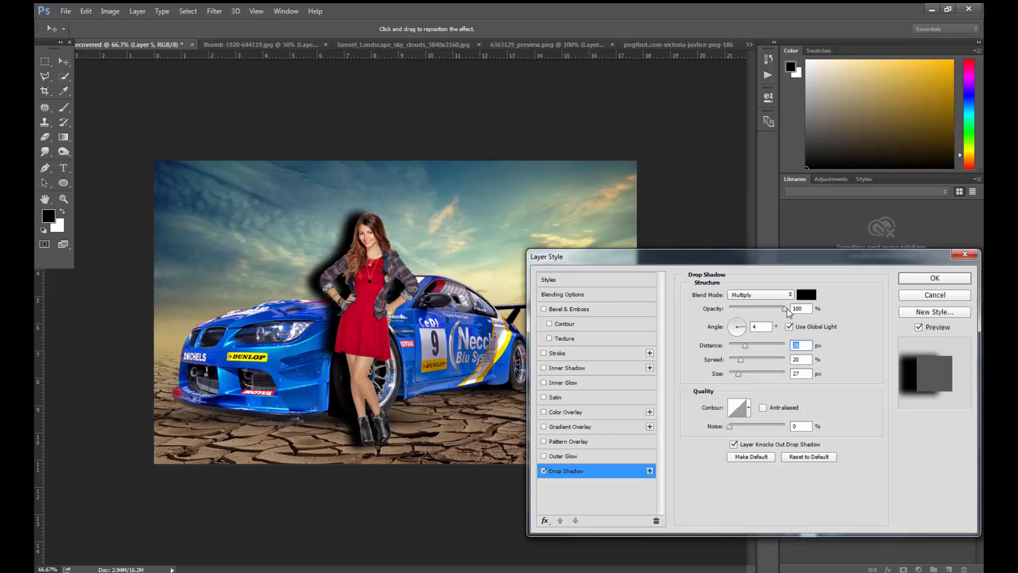
drag(785, 307, 783, 308)
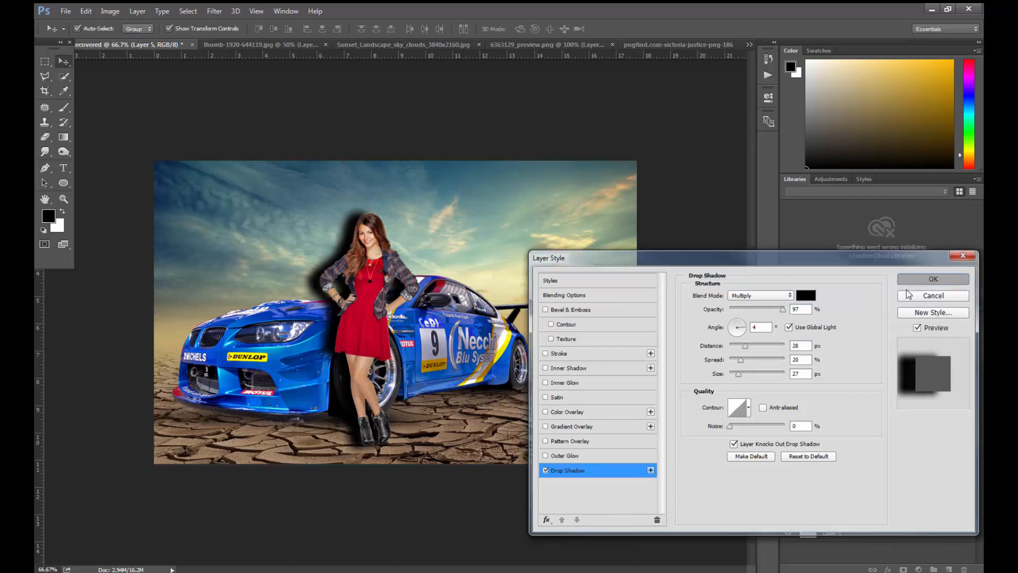
click(918, 279)
- Convert the woman's drop shadow effect into its own layer and select that shadow layer
right_click(972, 371)
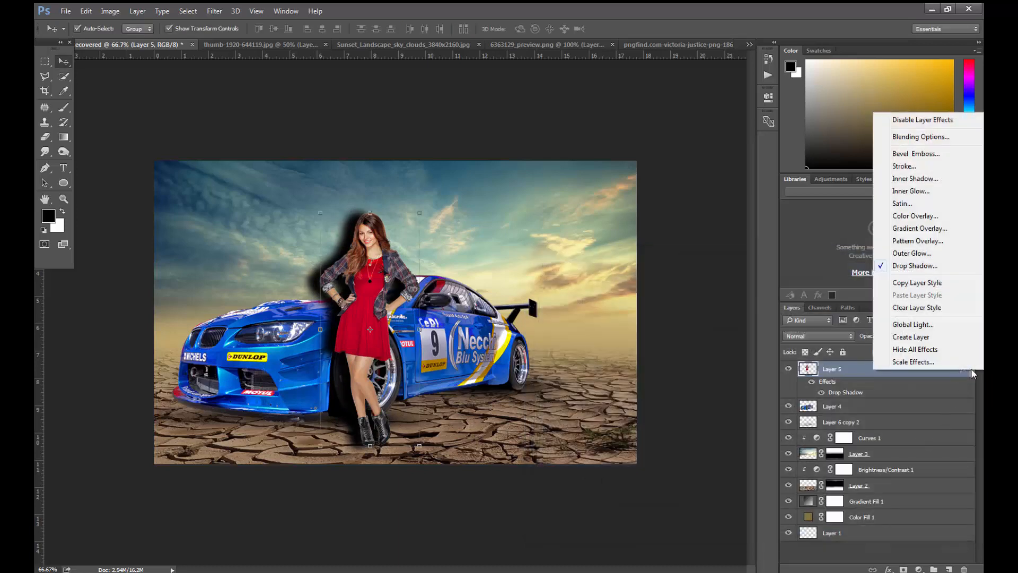
click(932, 338)
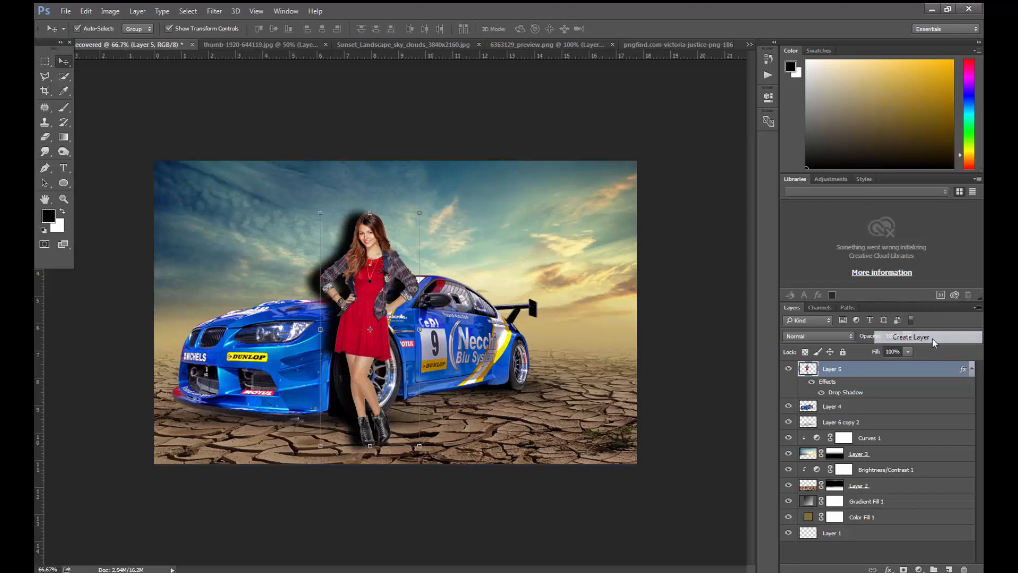
click(465, 224)
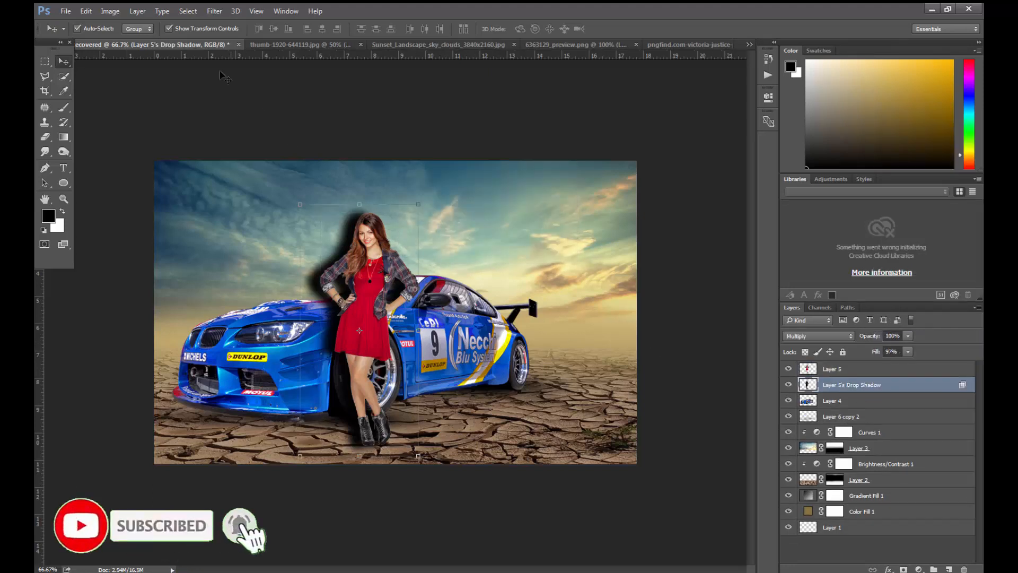
- Warp the shadow layer so its upper part leans down toward the car's hood and its base shifts, and apply the warp
click(86, 11)
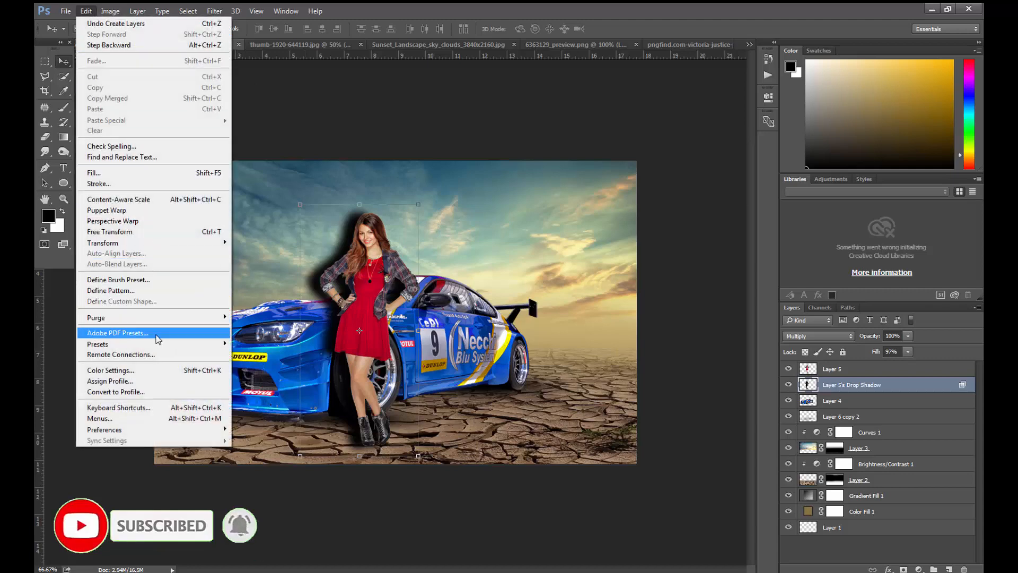
mouse_move(147, 243)
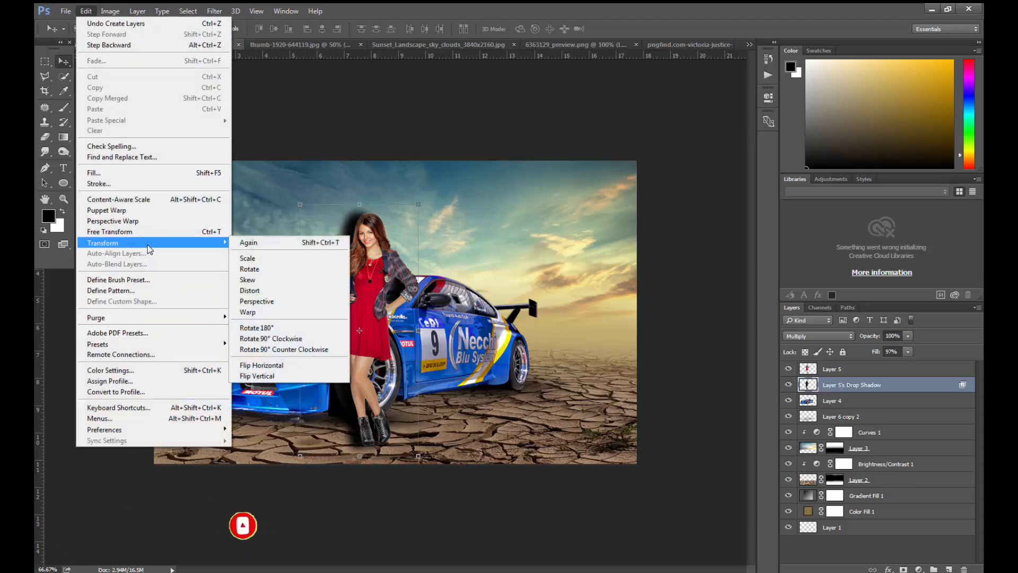
click(257, 312)
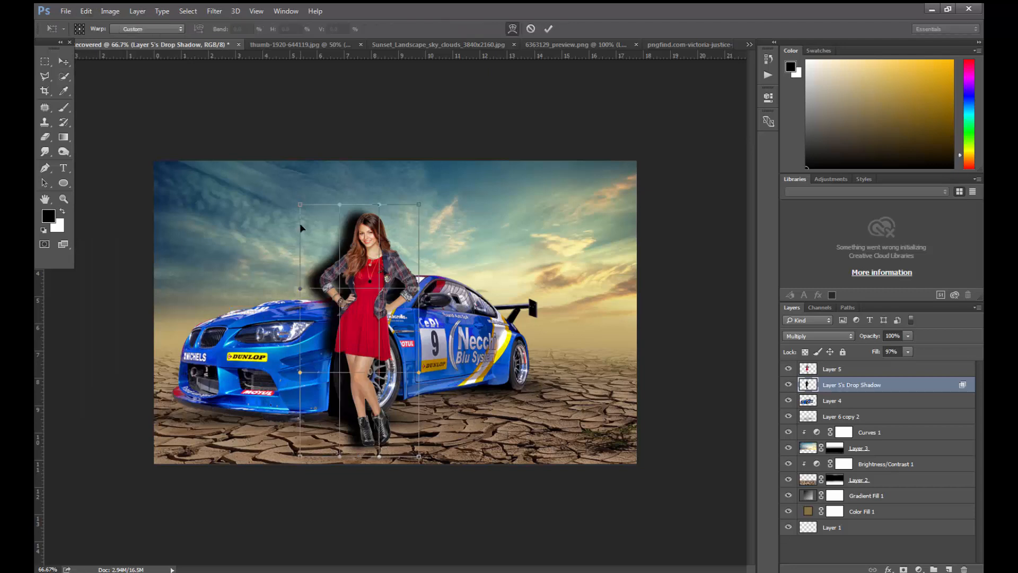
drag(301, 212, 277, 249)
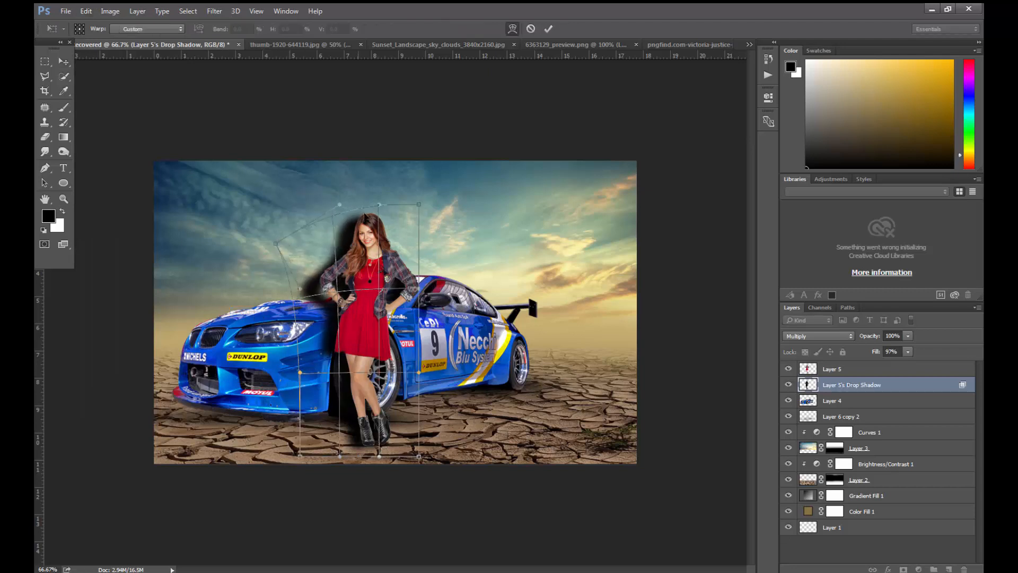
drag(380, 204, 349, 233)
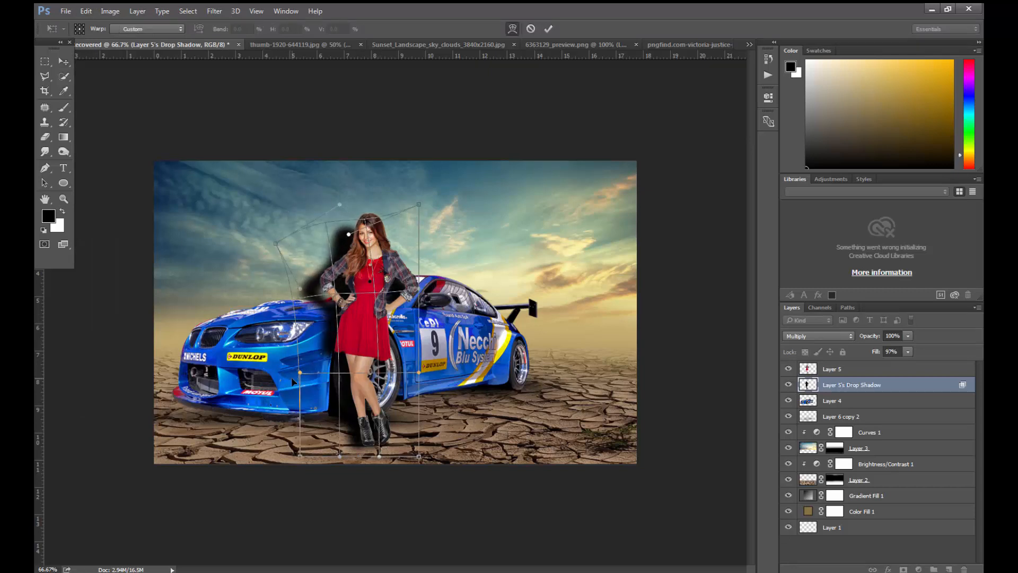
drag(301, 378, 291, 413)
drag(419, 288, 408, 315)
drag(420, 206, 390, 229)
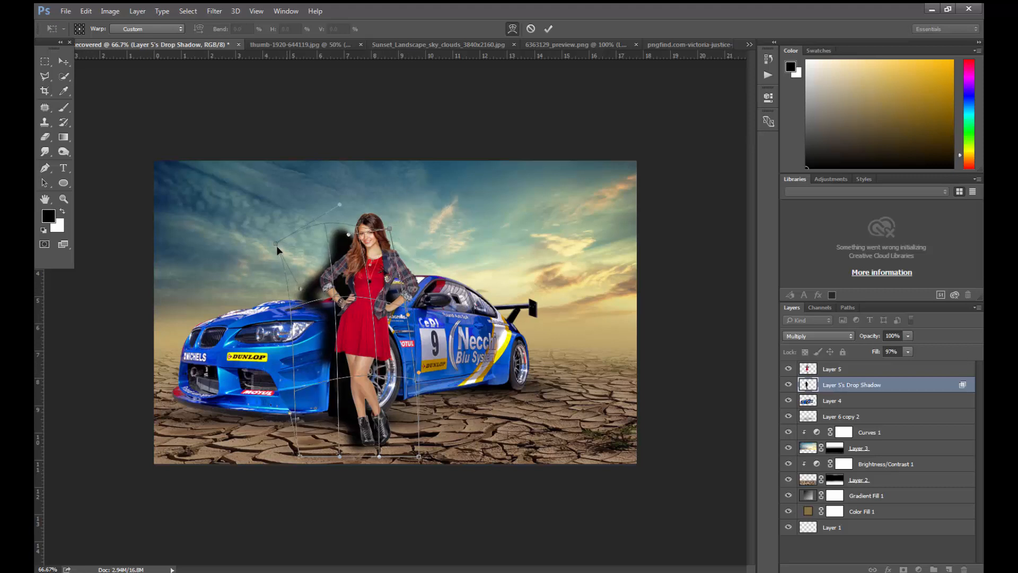
drag(275, 243, 249, 318)
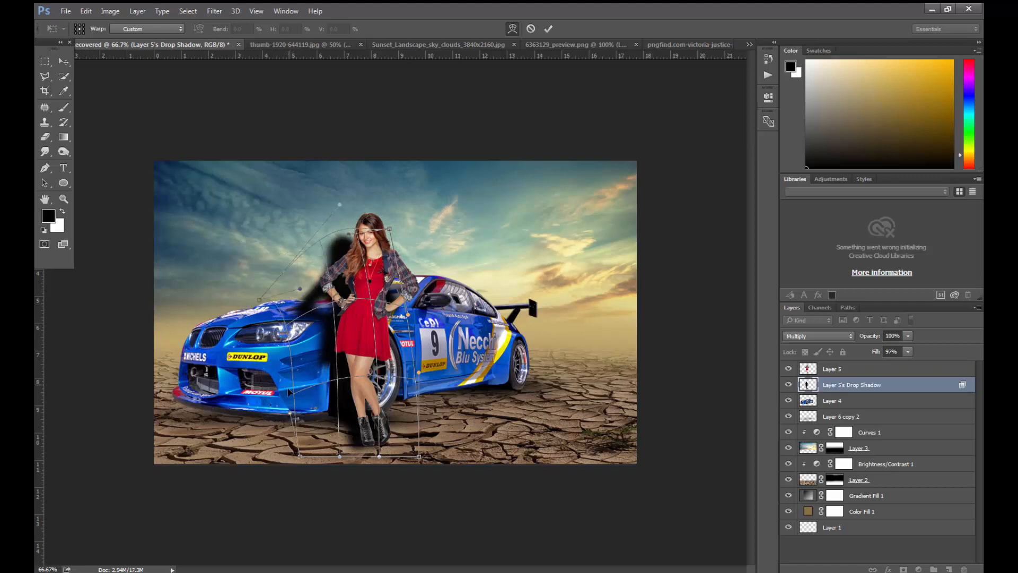
drag(298, 456, 329, 455)
drag(423, 458, 444, 457)
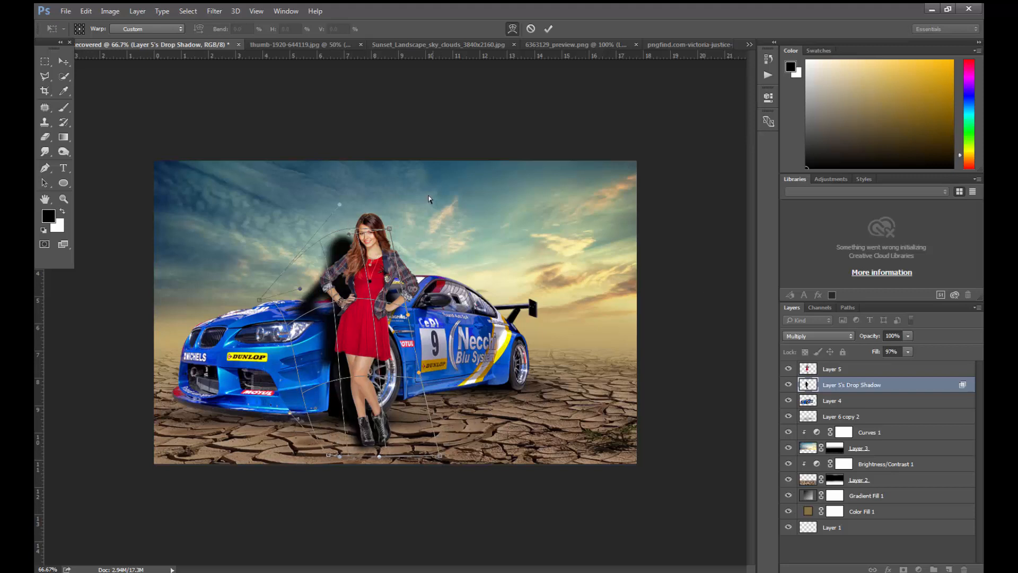
key(Return)
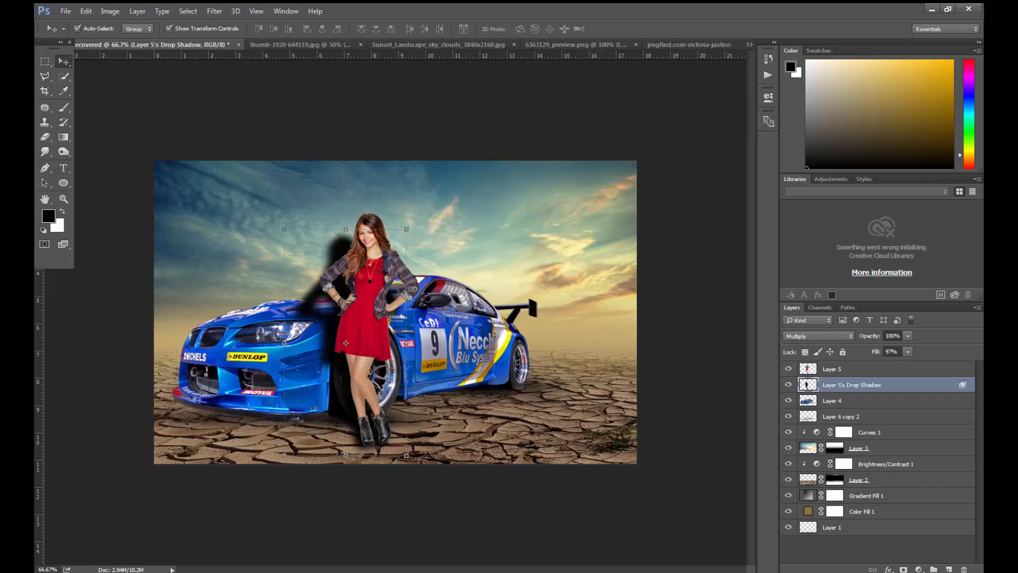
- Soften the woman's shadow layer heavily with a Gaussian Blur
click(875, 388)
click(215, 11)
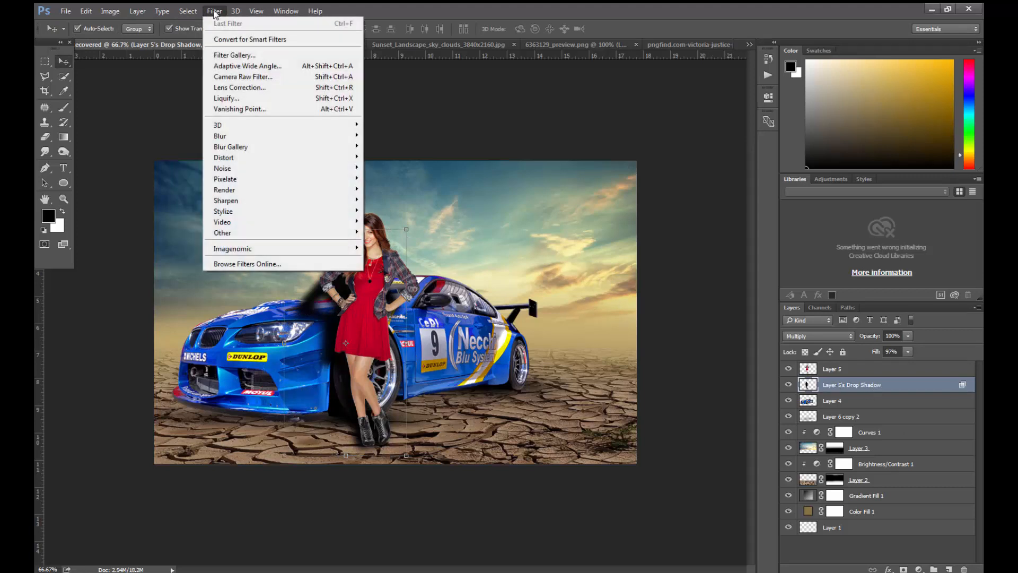
mouse_move(247, 139)
click(395, 175)
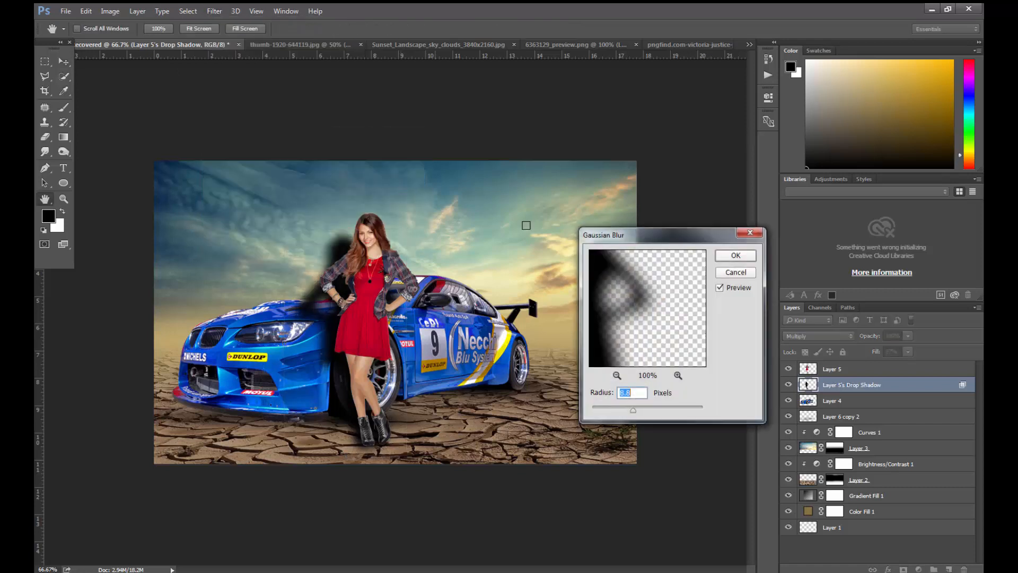
click(660, 409)
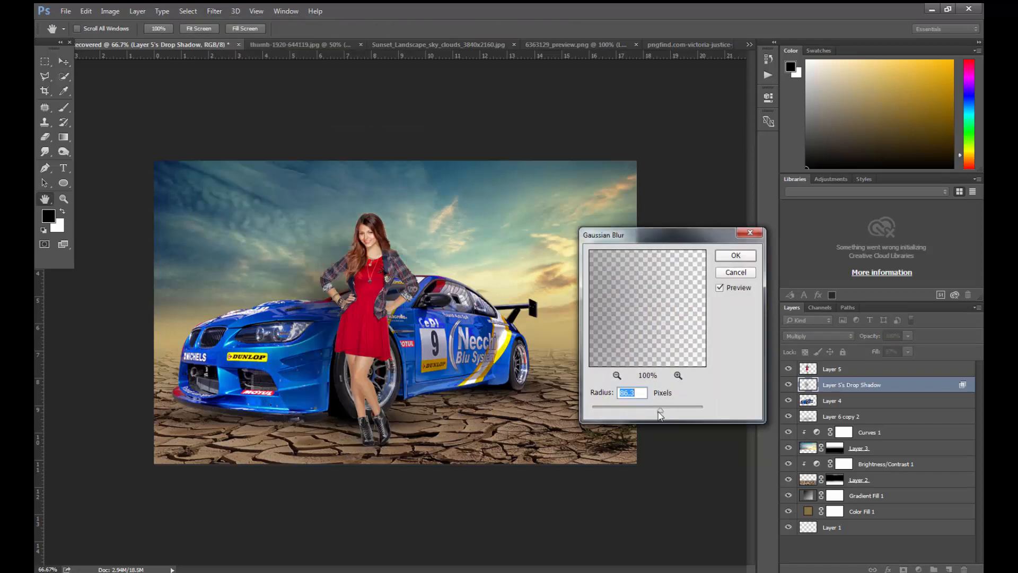
drag(655, 409, 652, 408)
key(Return)
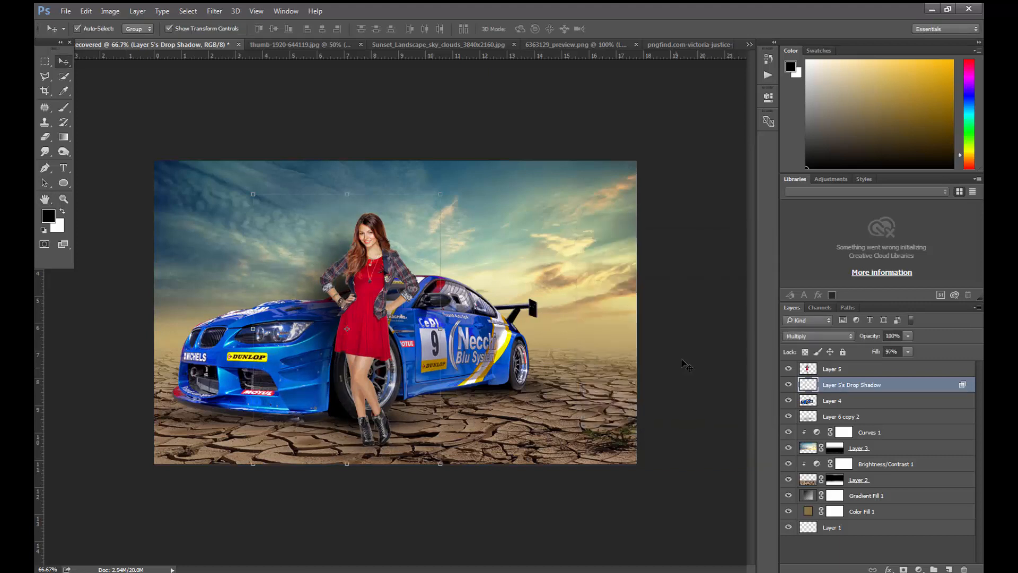
- Erase the blurred shadow spilling over the sky, car door and ground around the woman, using eraser sizes between 400 and 175 px
click(45, 137)
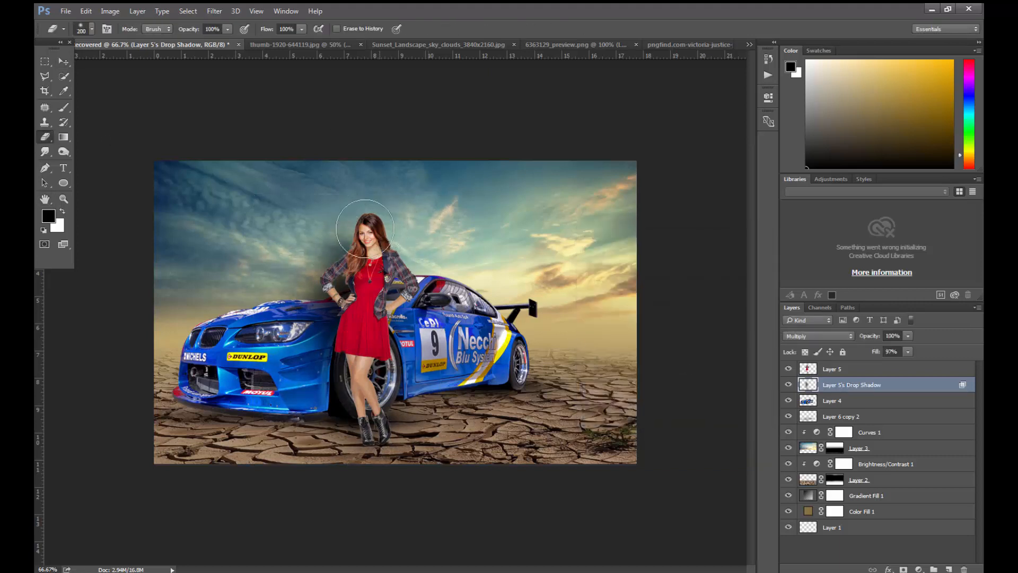
key(bracketright)
key(bracketright)
key(bracketright)
key(bracketright)
key(bracketright)
key(bracketright)
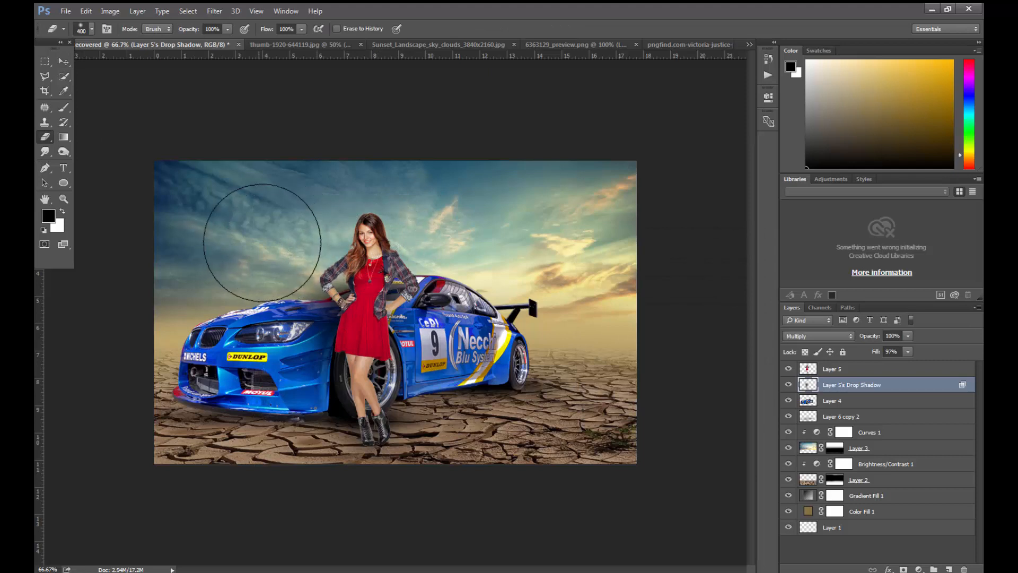
key(bracketleft)
key(bracketleft)
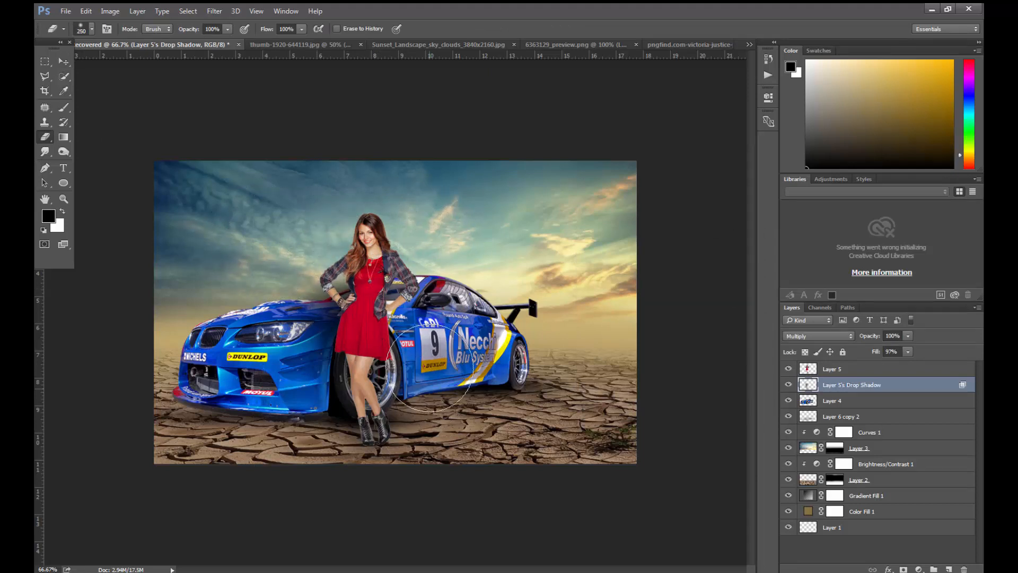
key(bracketleft)
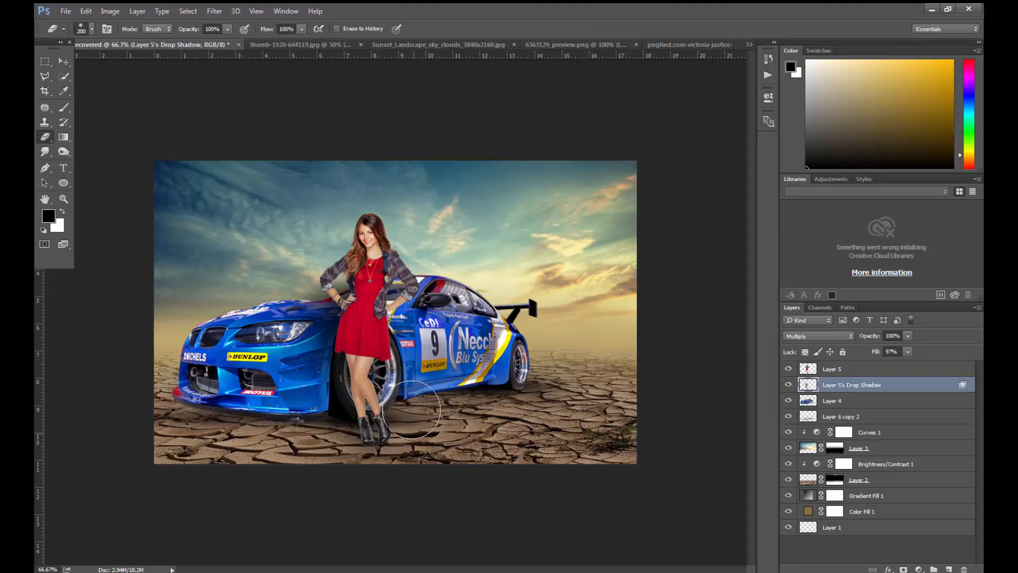
key(bracketleft)
key(ctrl+plus)
key(bracketleft)
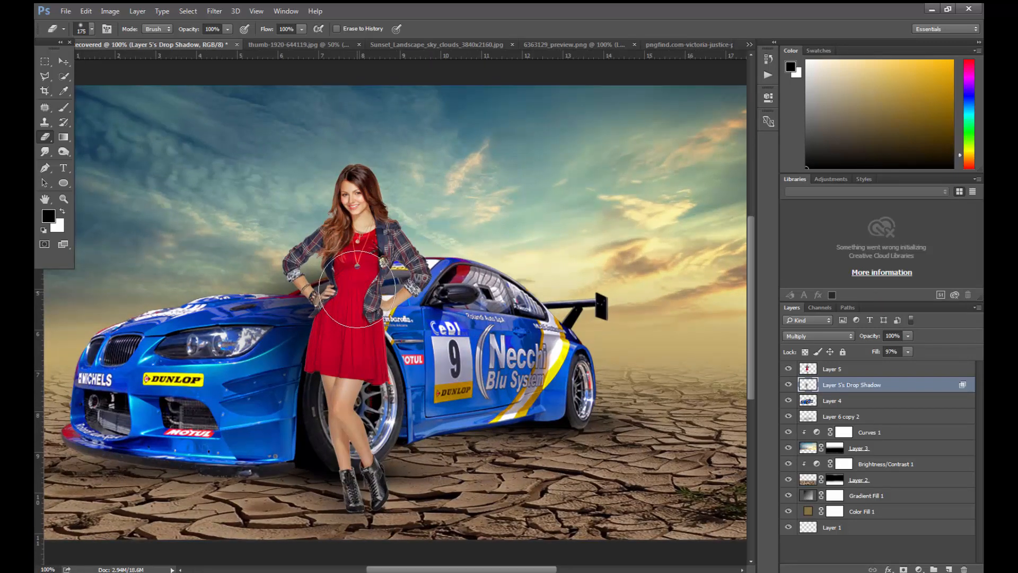
key(bracketright)
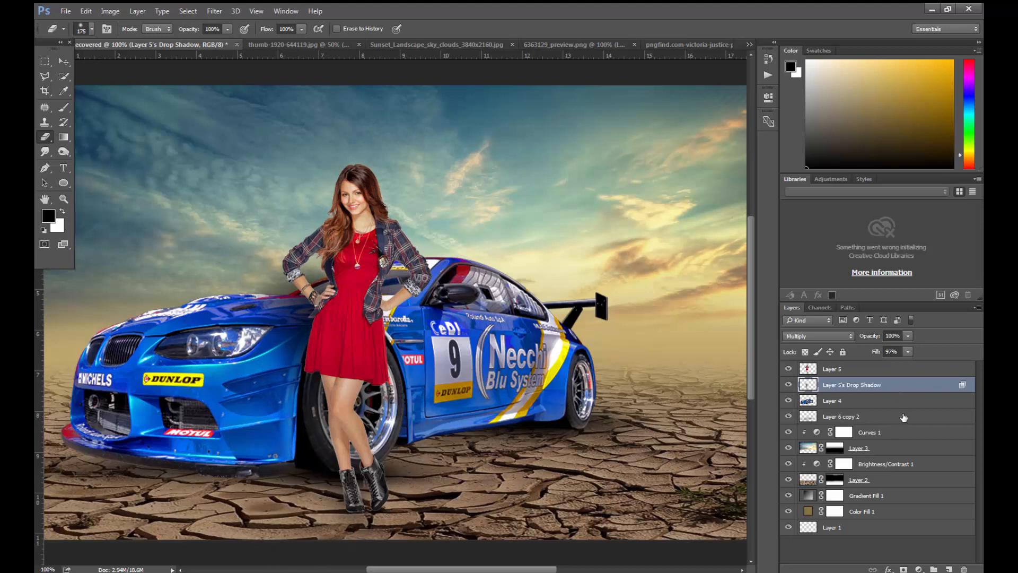
- On a new layer beneath the woman, paint black shading over the front wheel behind her with a 70 px brush, and set layer opacity to 57%
click(949, 569)
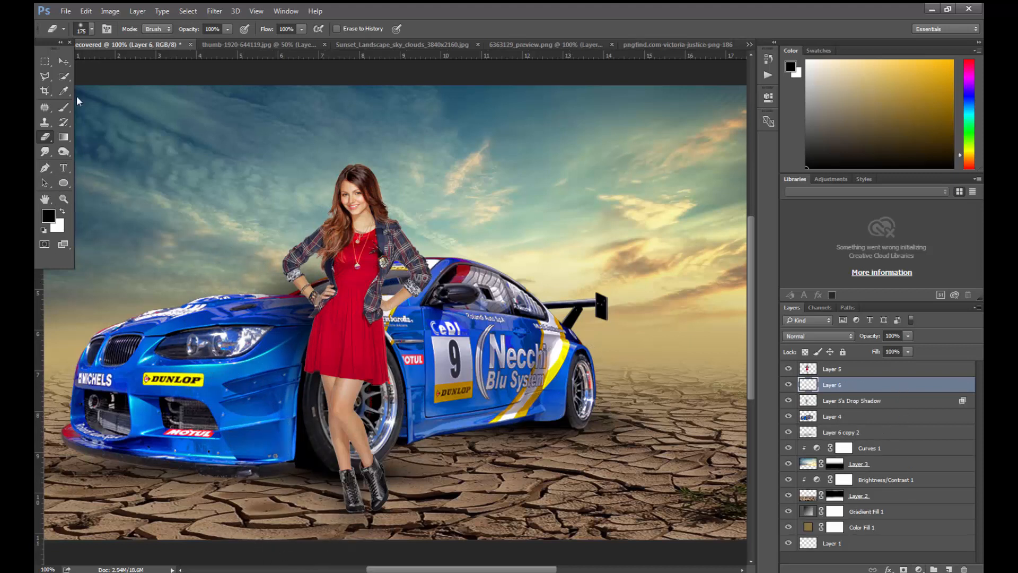
click(63, 106)
key(ctrl+plus)
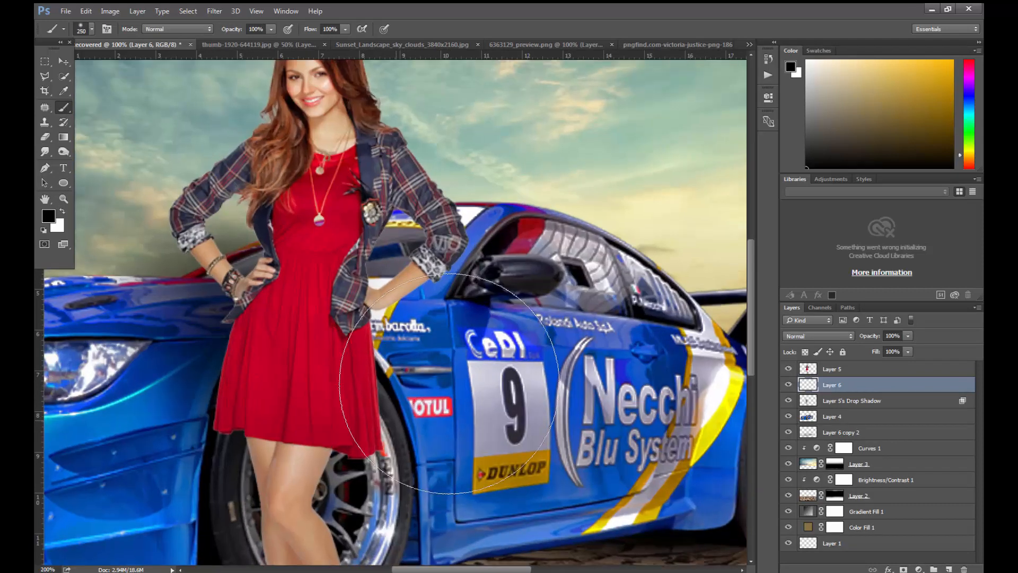
drag(324, 511, 343, 318)
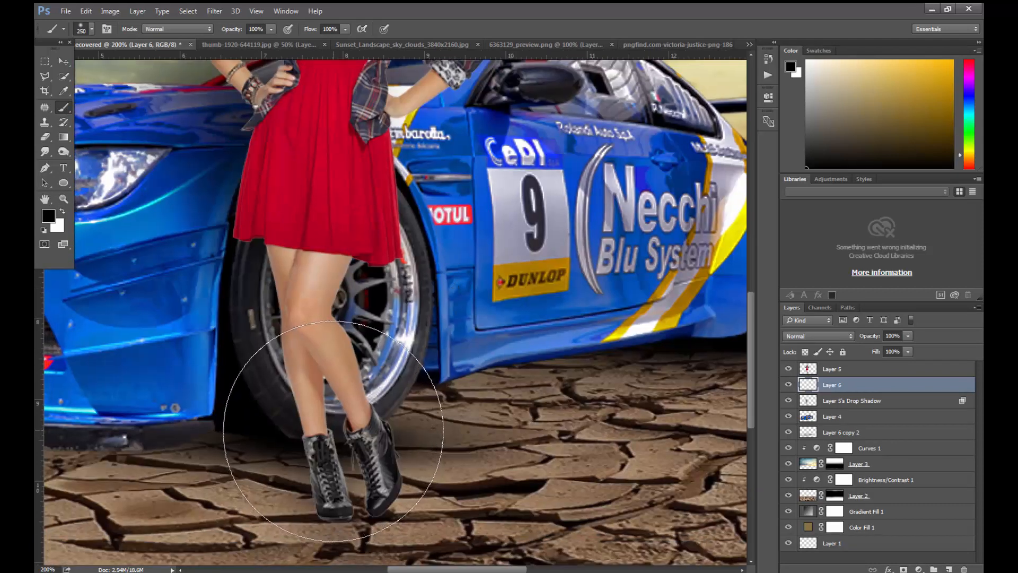
key(bracketleft)
key(bracketleft)
key(bracketleft)
key(bracketleft)
key(bracketleft)
key(bracketleft)
key(bracketleft)
key(bracketleft)
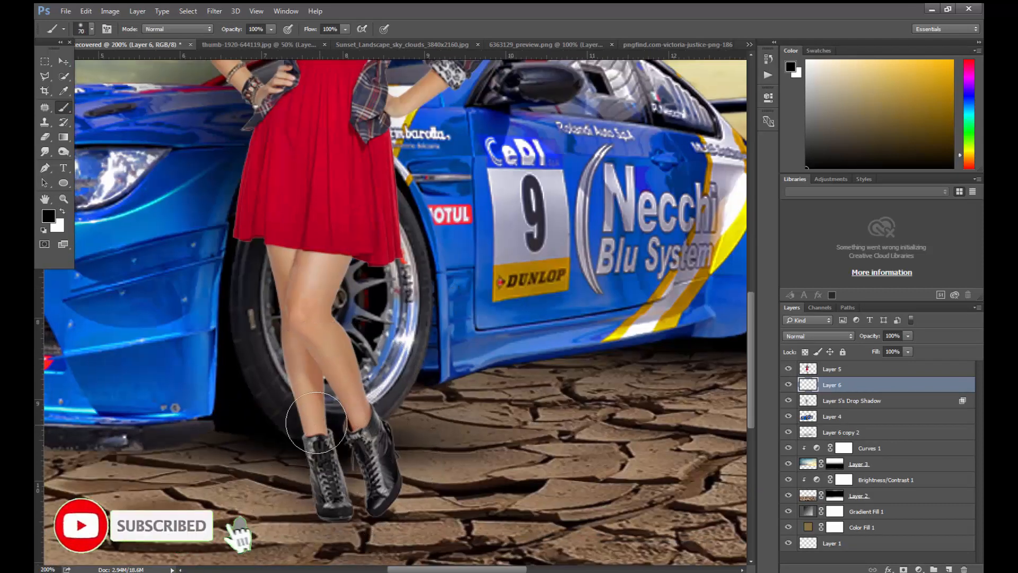
mouse_move(316, 423)
mouse_down()
mouse_move(292, 372)
mouse_move(277, 296)
mouse_move(268, 311)
mouse_move(258, 287)
mouse_move(262, 234)
mouse_move(268, 278)
mouse_move(246, 192)
mouse_up()
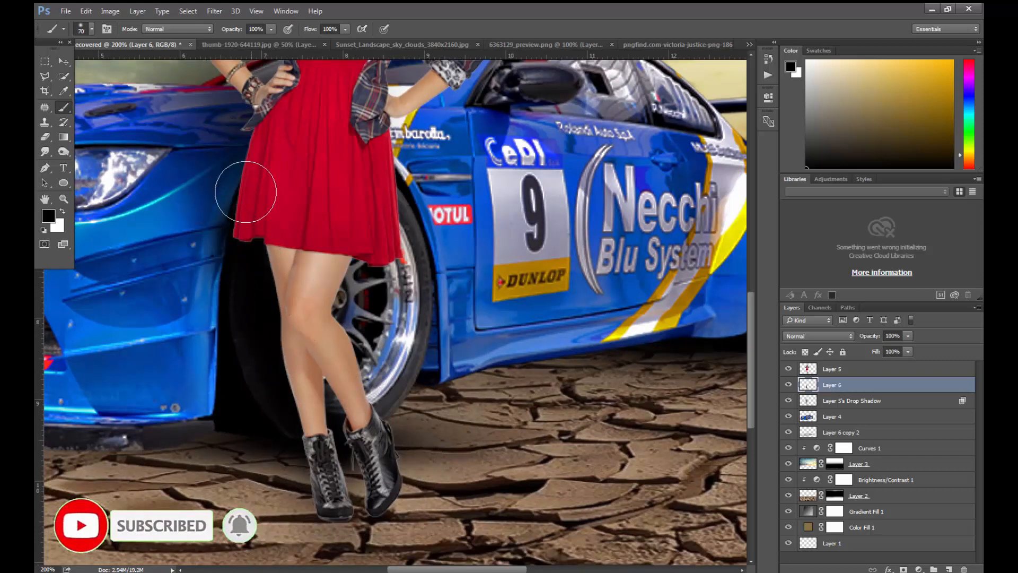
click(907, 336)
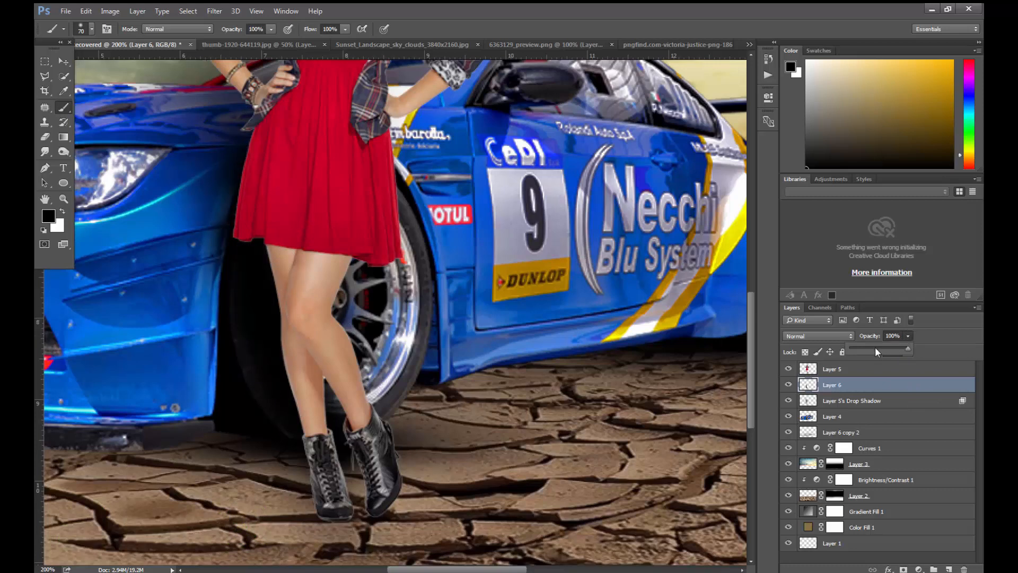
drag(876, 351, 885, 352)
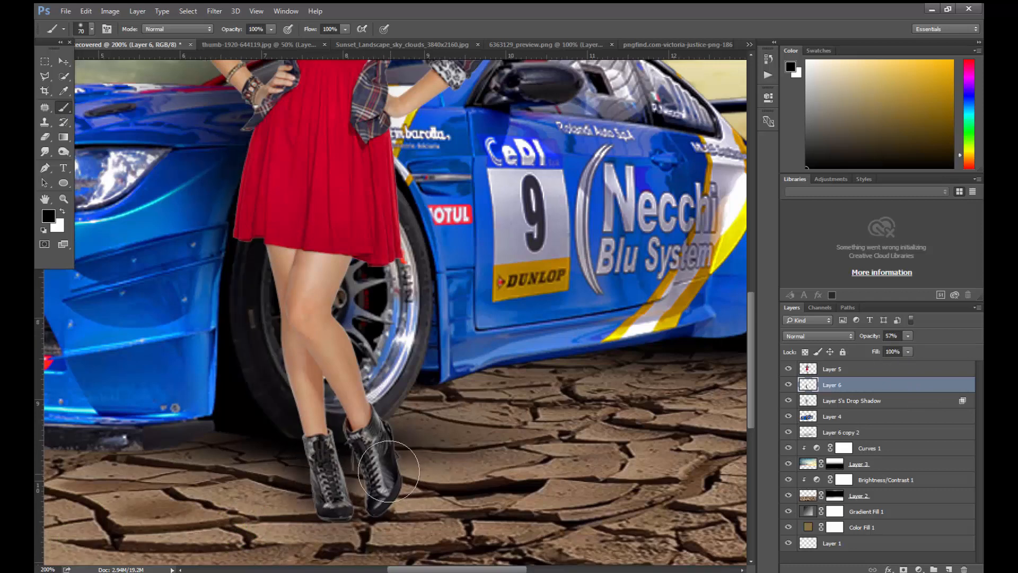
- Undo the last brush stroke and set the woman's drop shadow layer to 72% opacity
key(ctrl+z)
key(ctrl+minus)
key(ctrl+minus)
key(ctrl+minus)
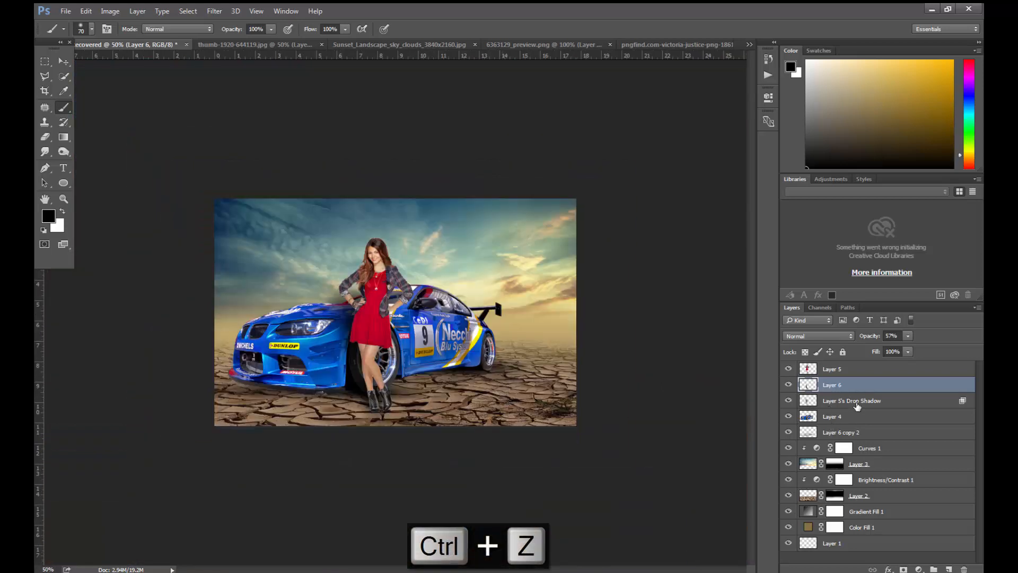
click(859, 402)
click(908, 336)
drag(902, 345, 893, 347)
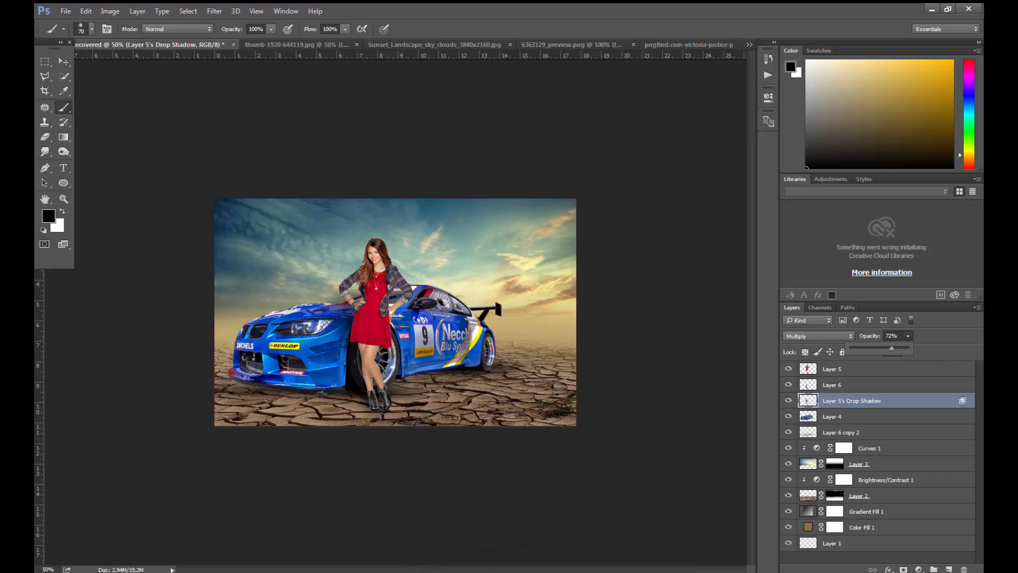
key(Return)
- Load the woman's outline as a selection and add a new layer above her layer
click(813, 372)
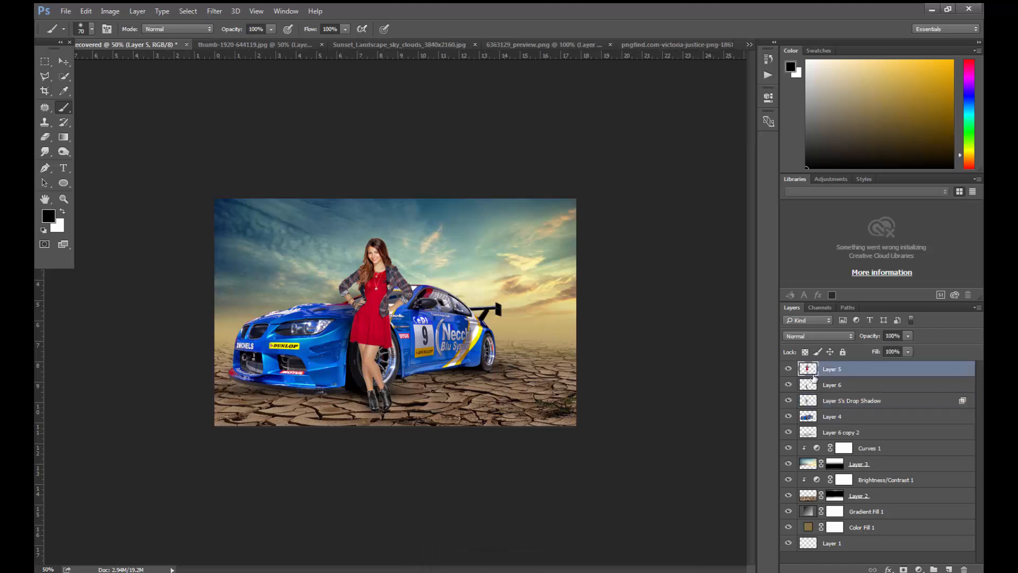
key(ctrl+plus)
ctrl+click(808, 370)
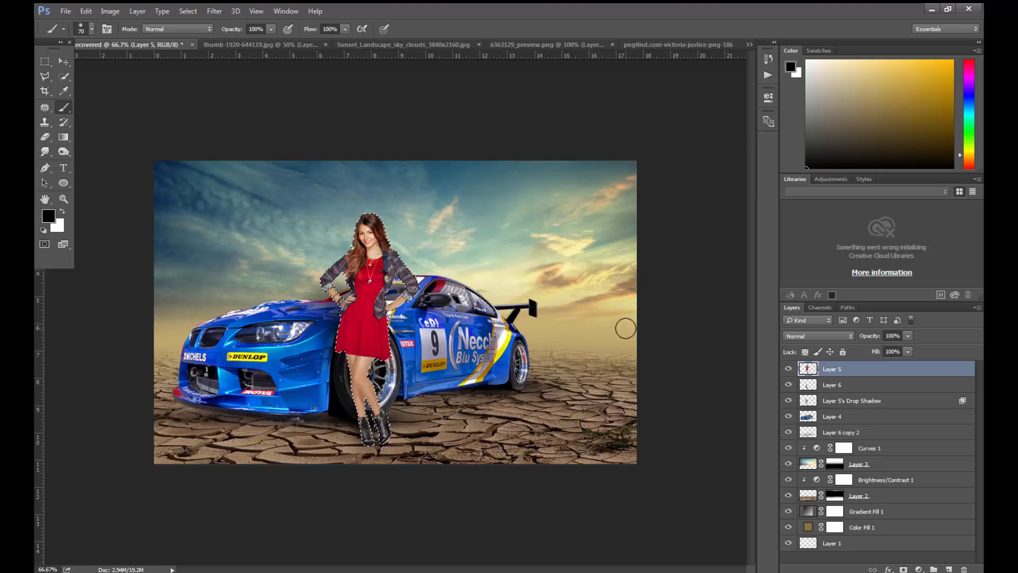
key(ctrl+shift+alt+n)
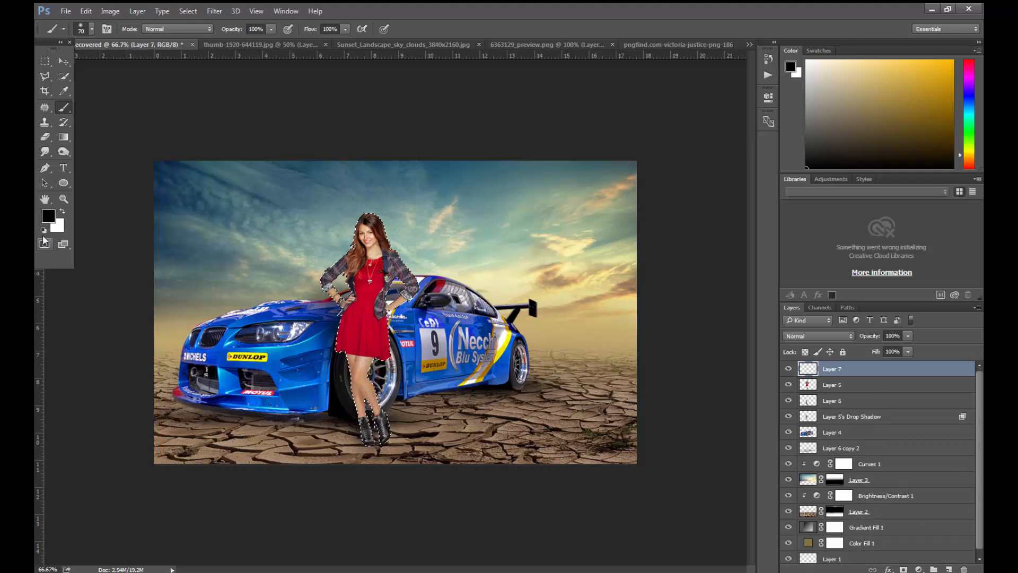
- Paint black shading inside the woman's outline with a 70 px brush at 54% opacity, undo unwanted strokes, and deselect
click(271, 30)
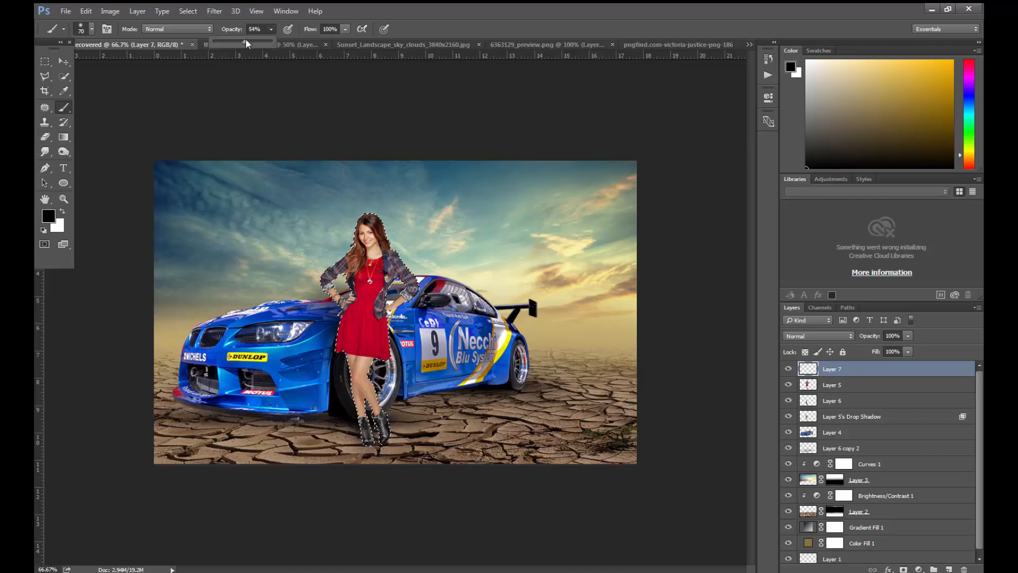
click(383, 109)
key(ctrl+plus)
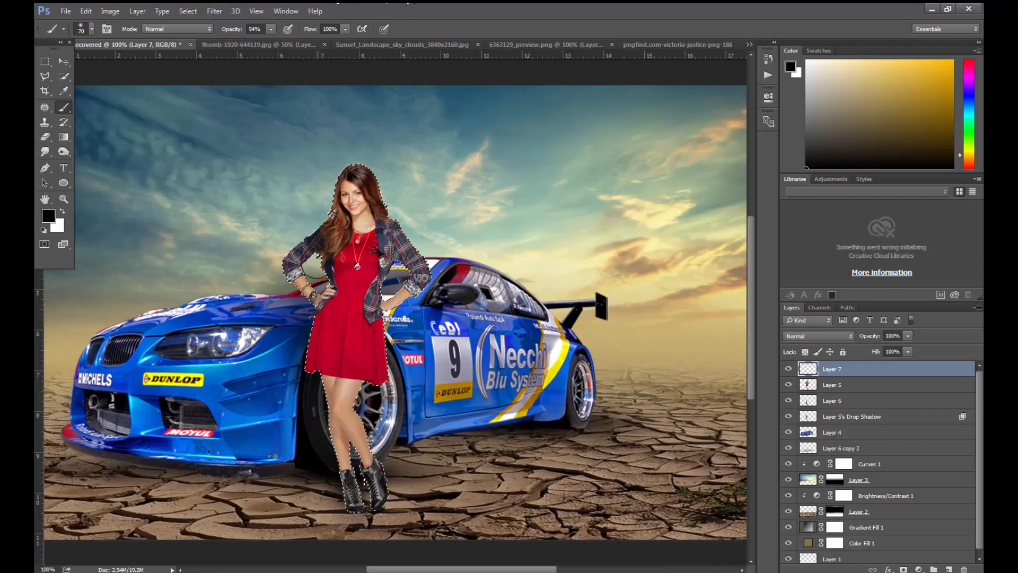
key(ctrl+z)
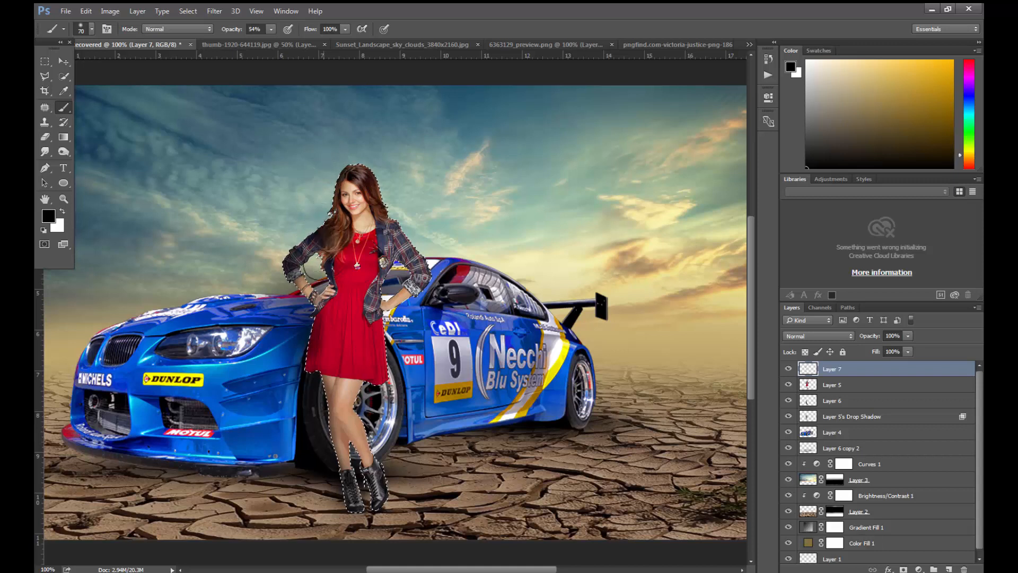
key(ctrl+z)
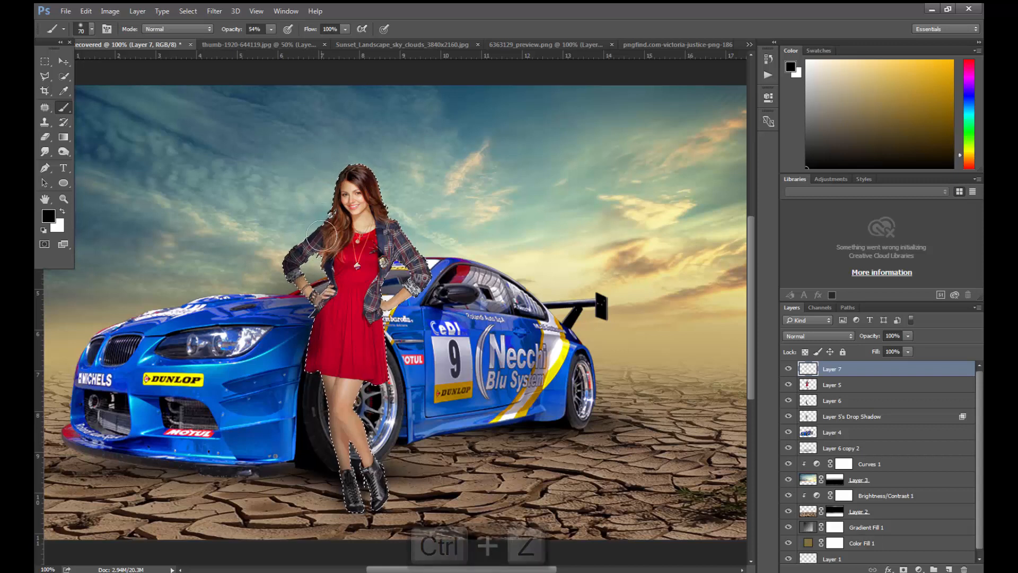
key(ctrl+alt+z)
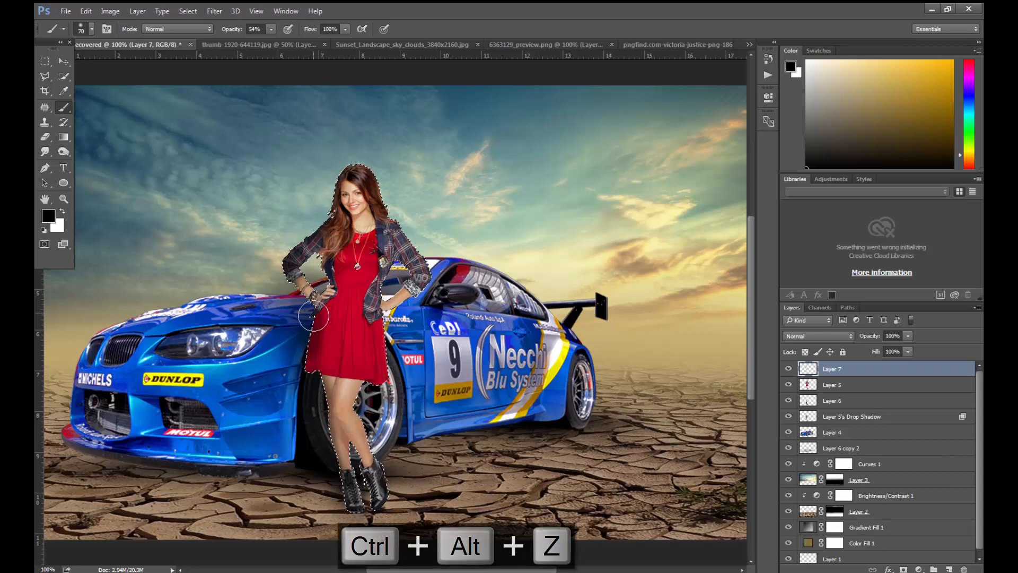
key(ctrl+z)
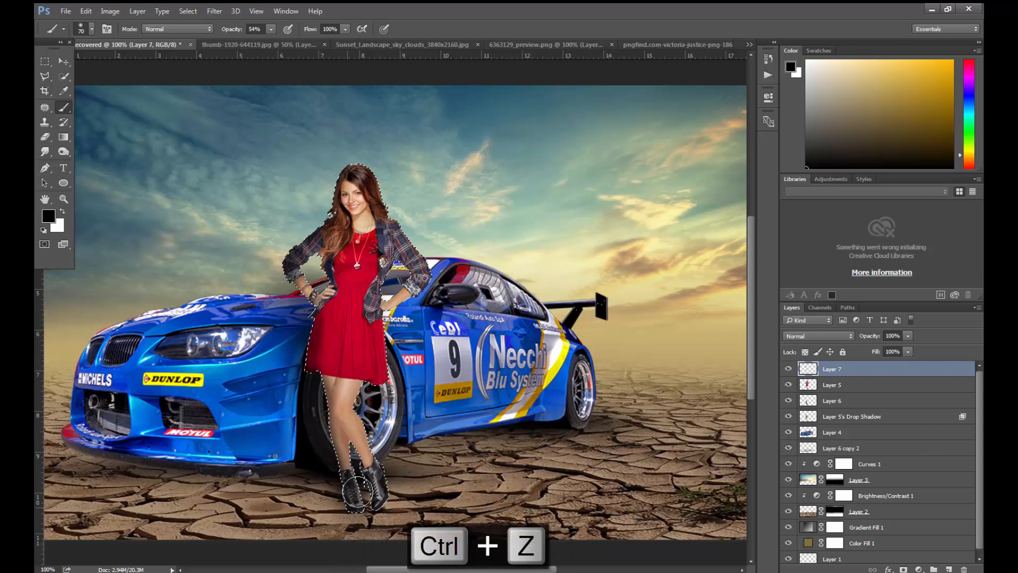
key(ctrl+d)
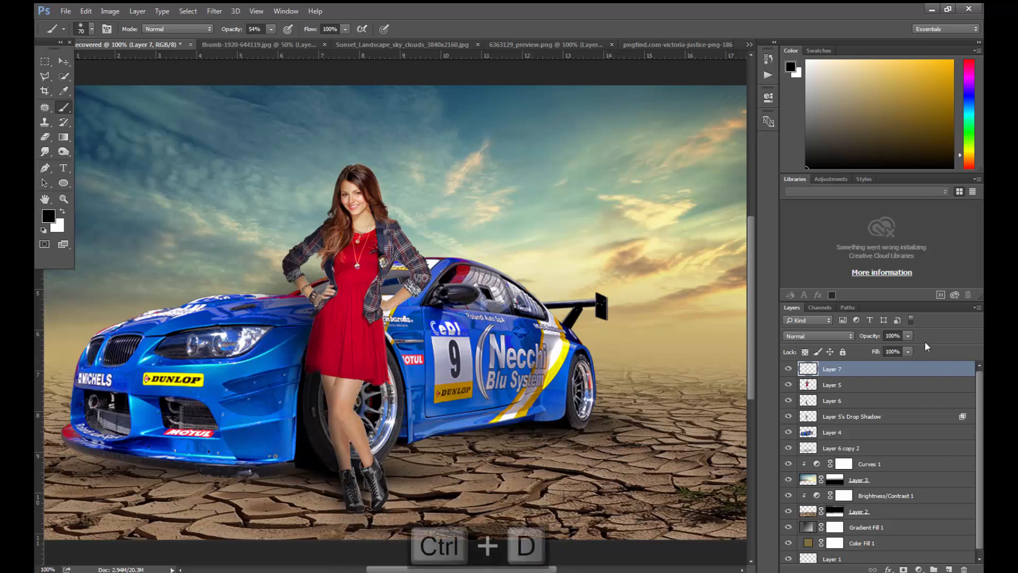
- Set the woman's shading layer to Multiply blend mode and 55% opacity
click(841, 336)
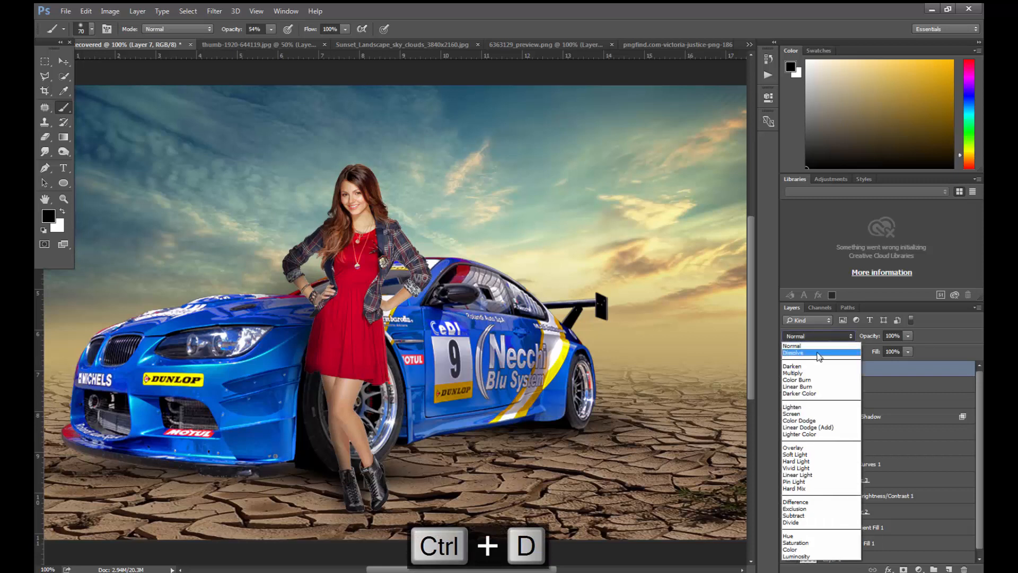
click(812, 373)
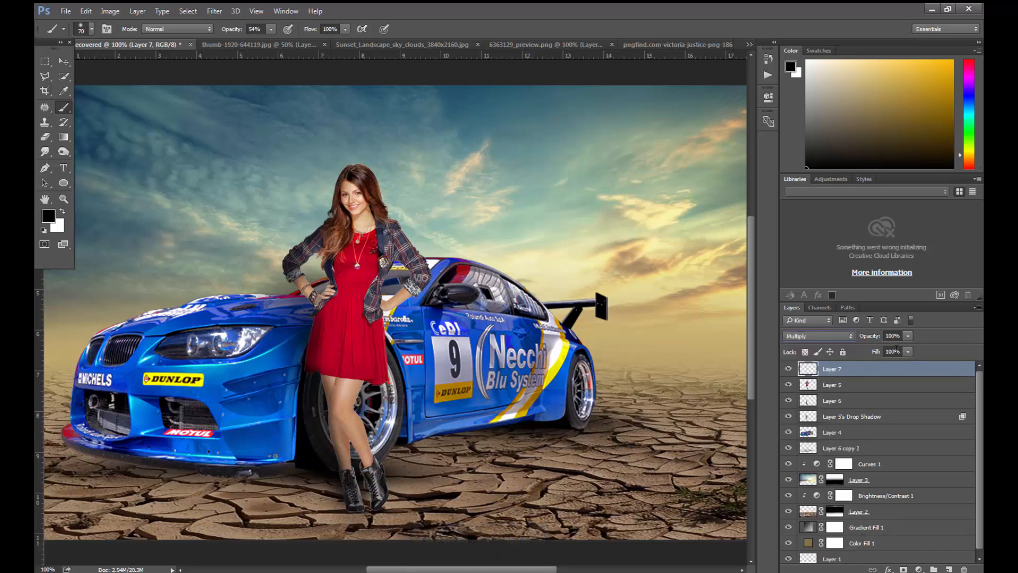
click(909, 337)
drag(884, 347, 883, 350)
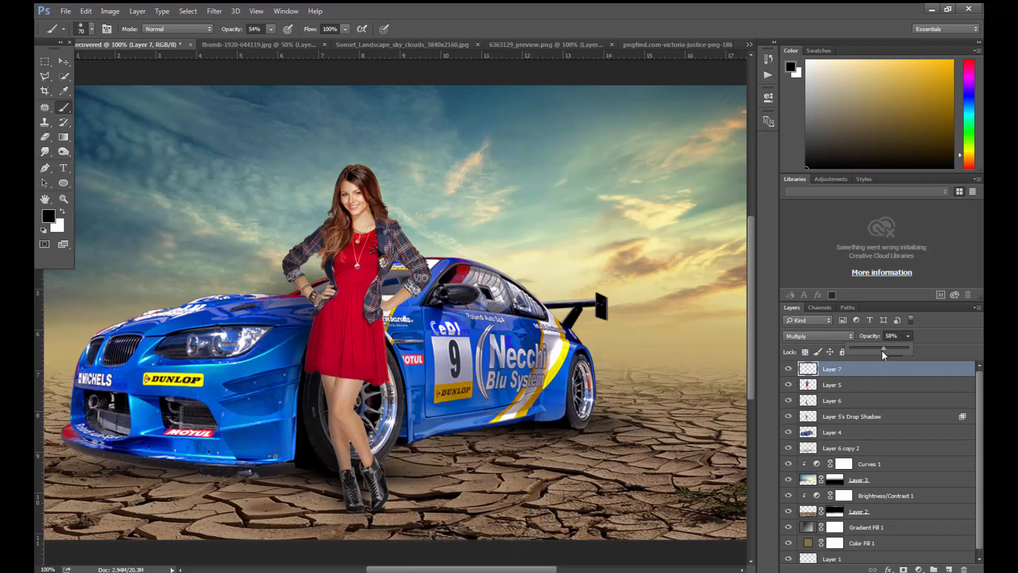
- Compare blend modes from Linear Burn to Soft Light on the woman's shading layer and set it to Overlay
click(801, 336)
click(804, 385)
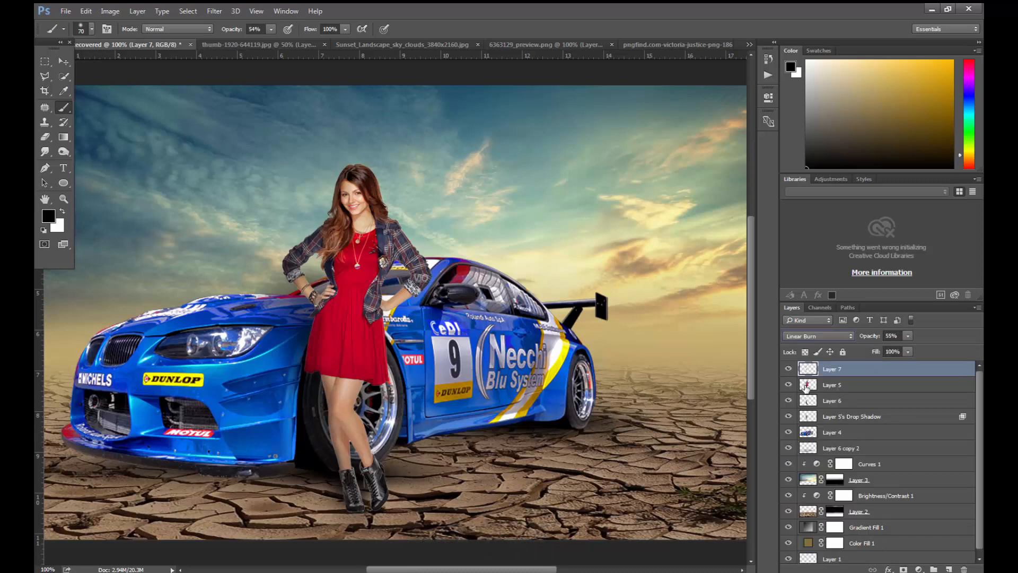
key(Down)
key(Down)
key(Down)
key(Down)
key(Down)
key(Down)
key(Down)
key(Down)
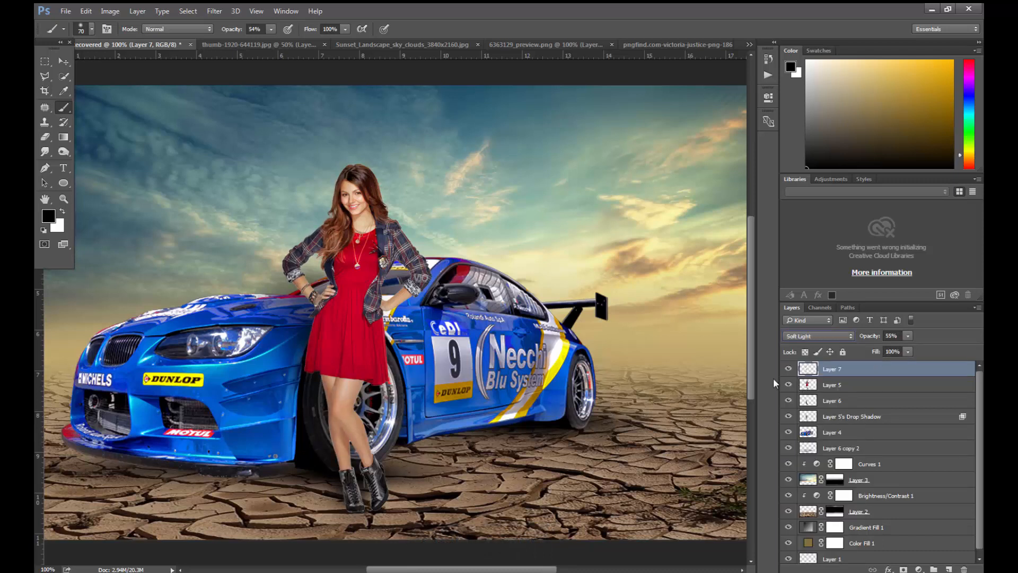
key(Up)
key(Up)
key(Down)
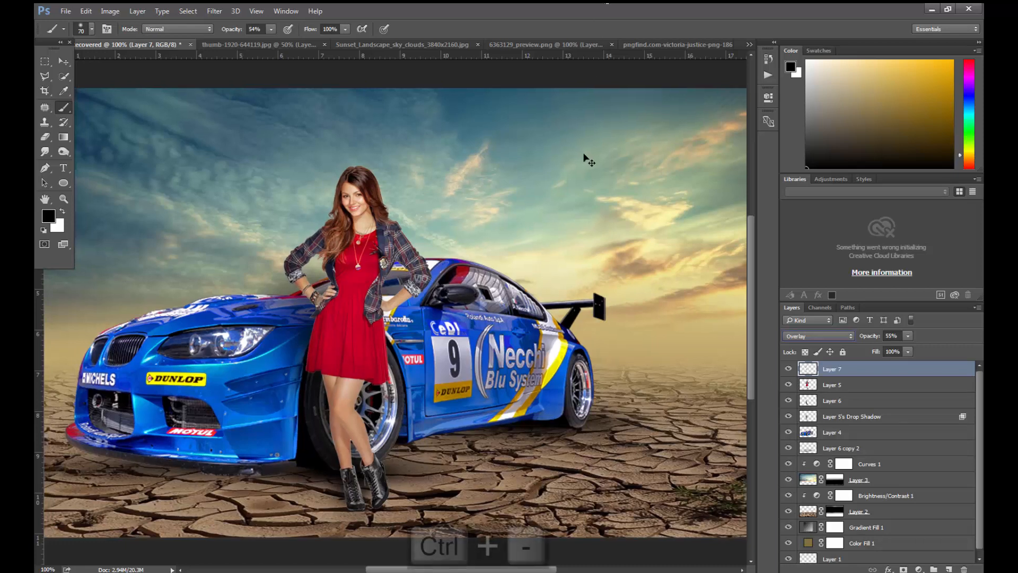
- Reduce the woman layer's saturation to -15 with Hue/Saturation
key(ctrl+minus)
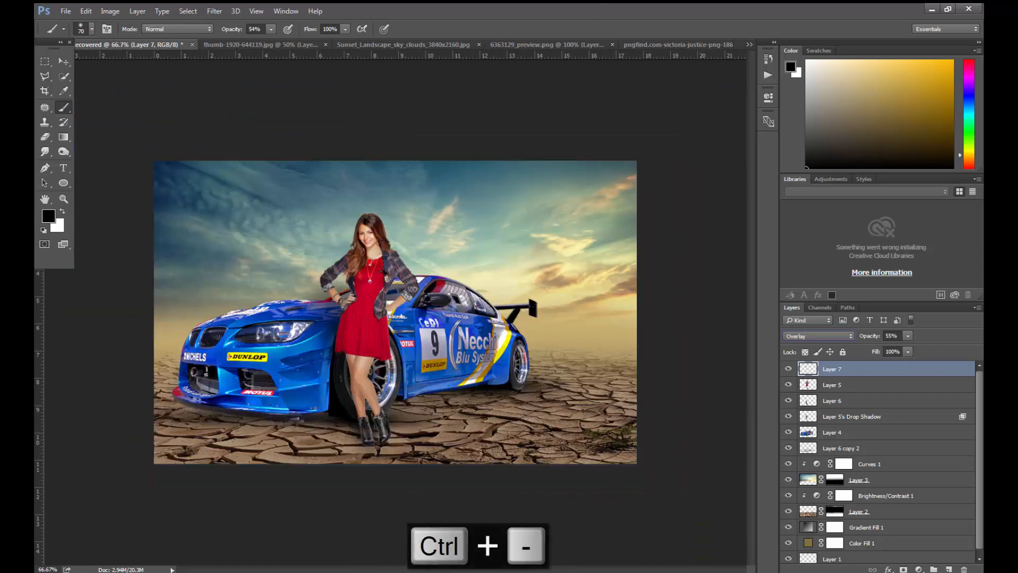
click(856, 388)
key(ctrl+u)
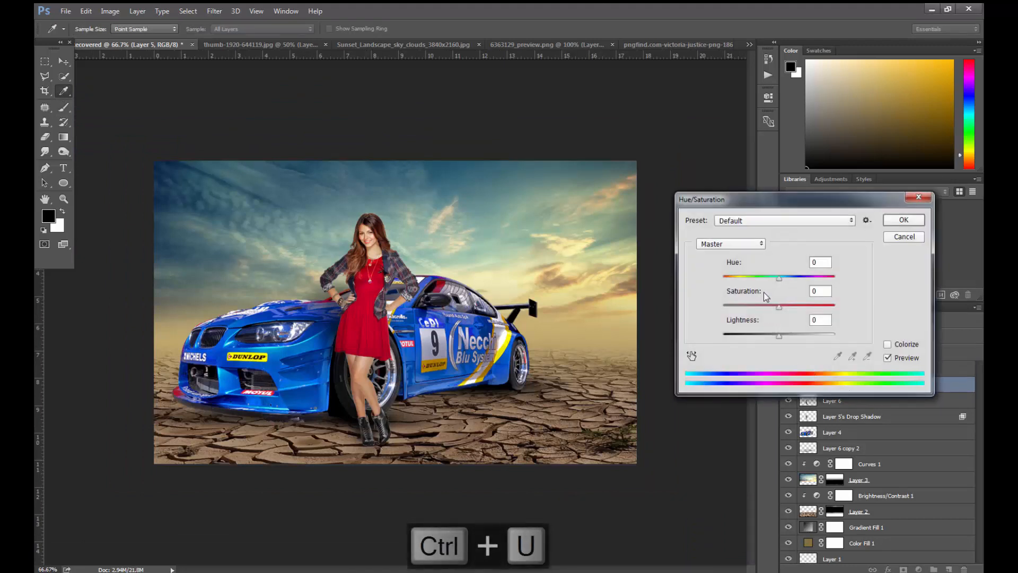
click(771, 306)
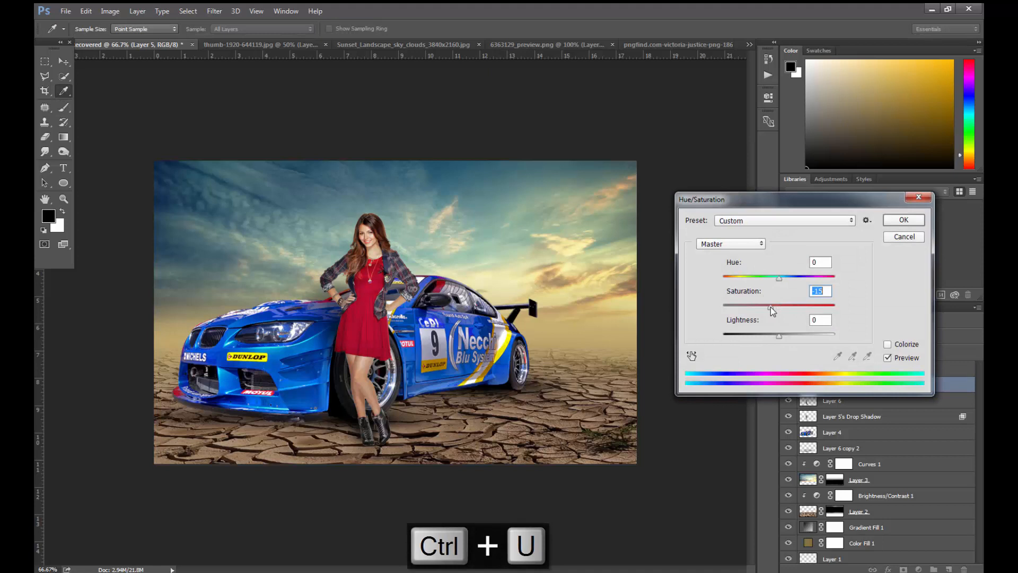
key(Return)
- Reduce the car layer's saturation to about -40 with Hue/Saturation, starting from the last-used settings
key(ctrl+minus)
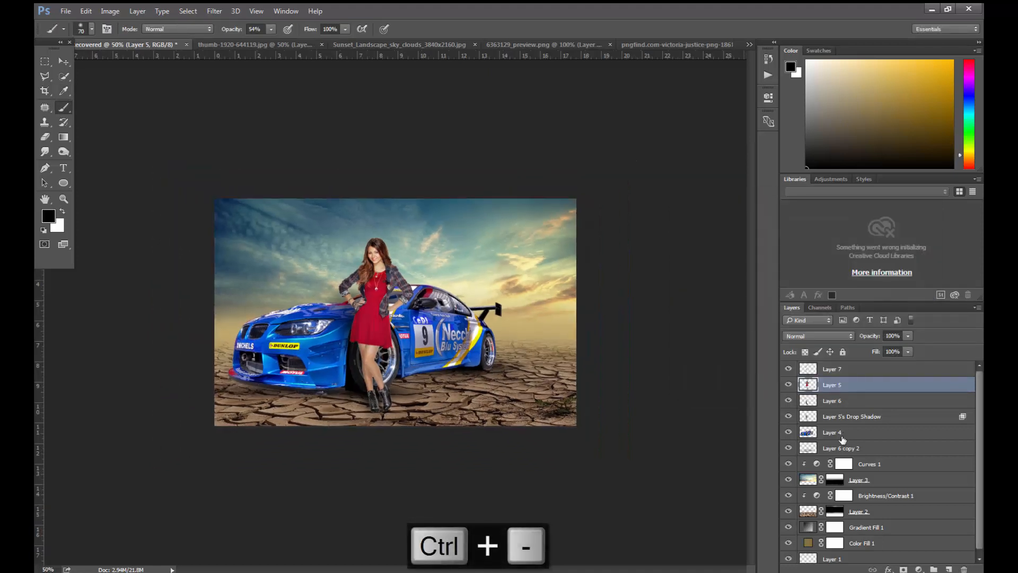
click(842, 437)
key(ctrl+alt+u)
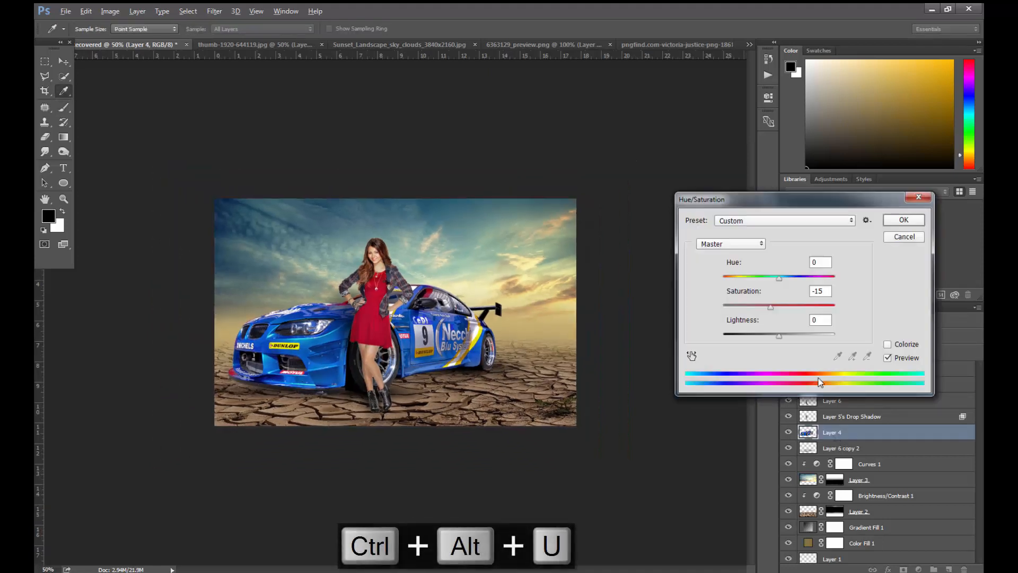
click(765, 306)
drag(767, 307, 750, 307)
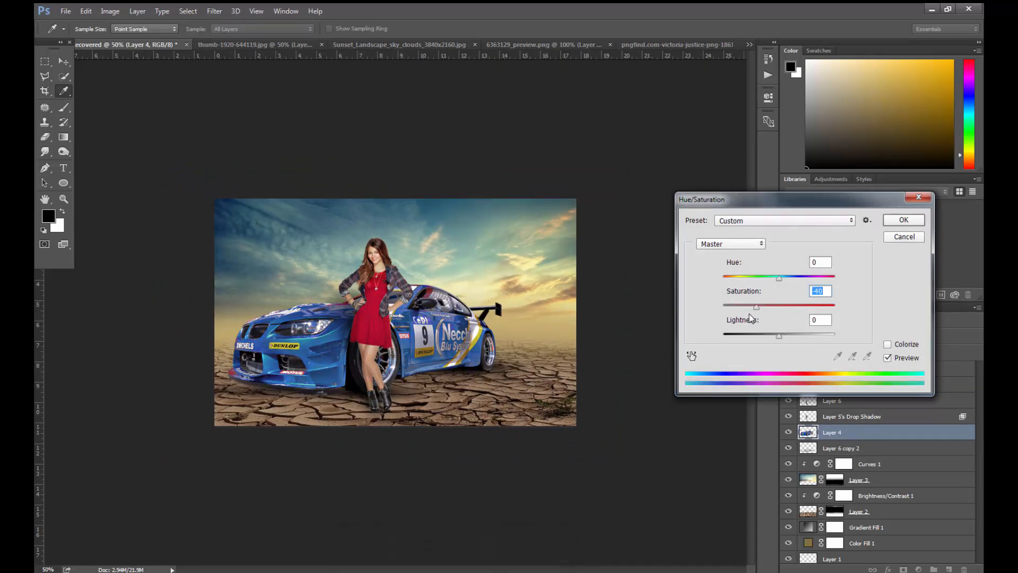
key(Return)
key(b)
key(ctrl+plus)
key(ctrl+plus)
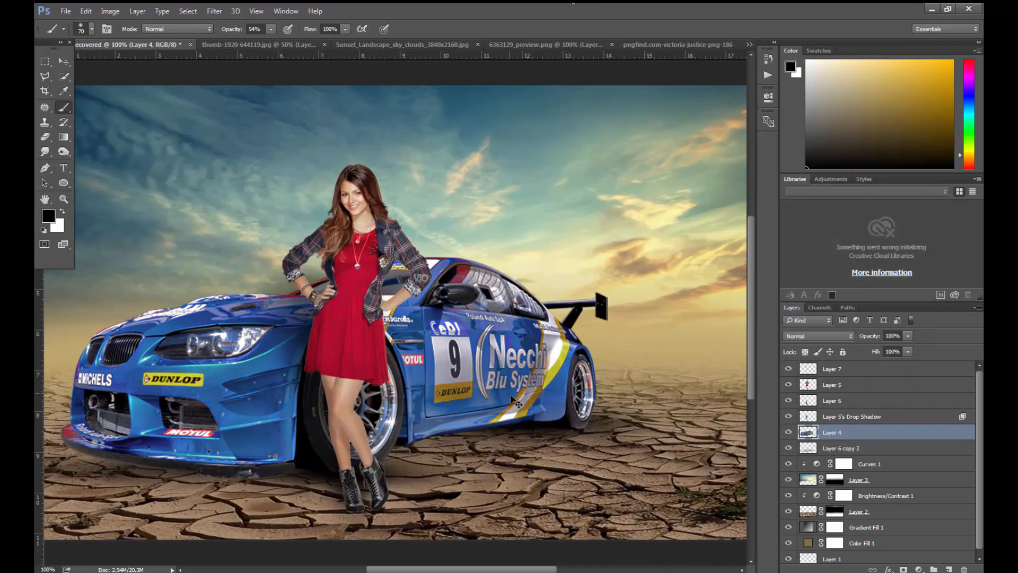
- Adjust the cracked ground layer with Hue/Saturation: slightly negative hue, saturation -22 and lightness +1
key(ctrl+minus)
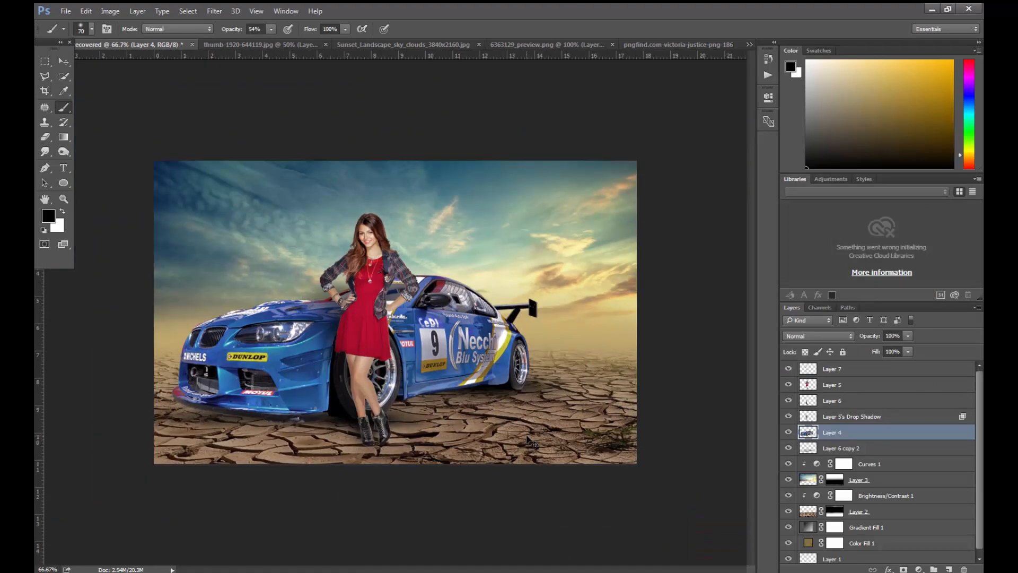
click(807, 517)
key(ctrl+u)
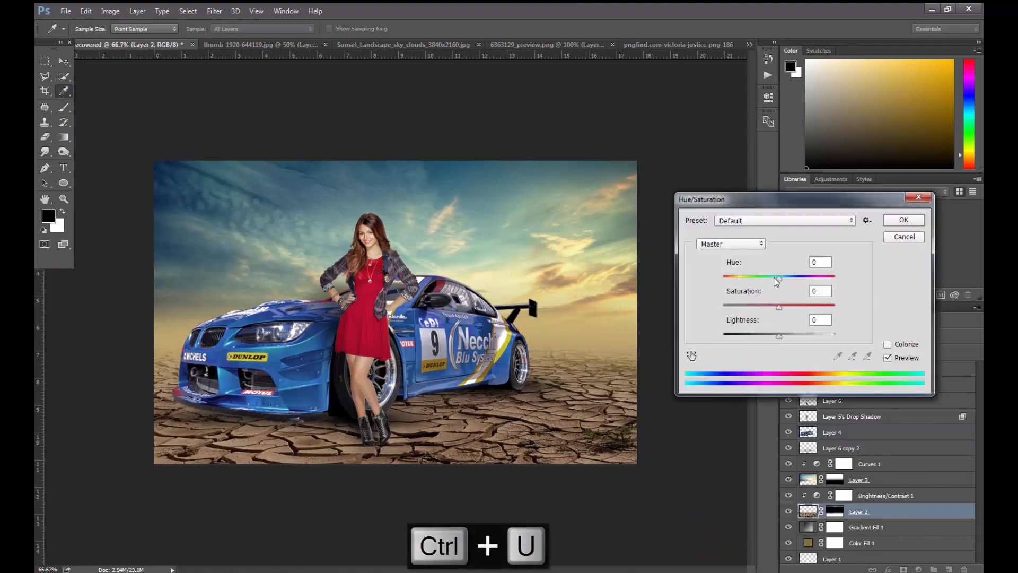
drag(779, 278, 780, 335)
drag(775, 278, 777, 279)
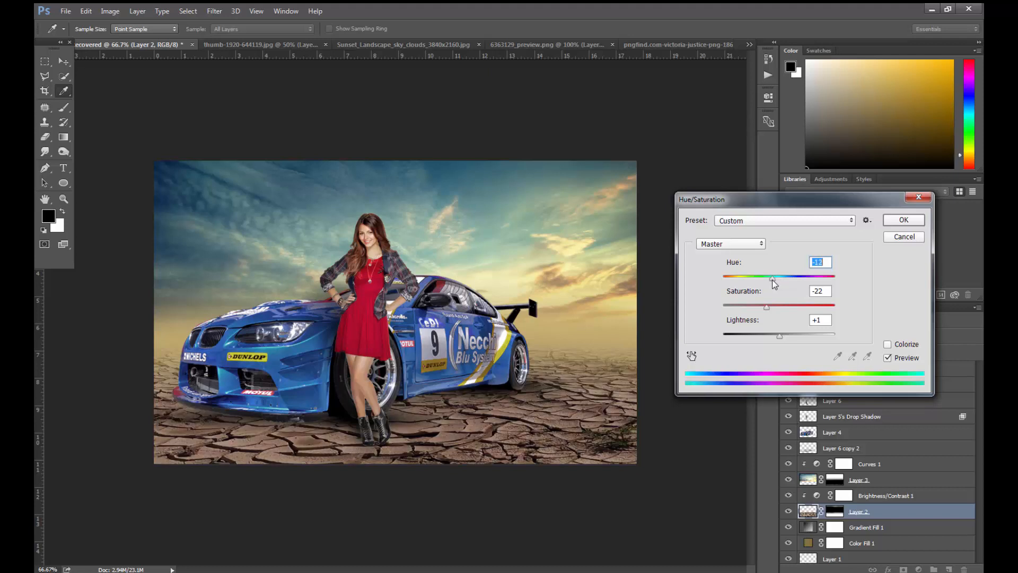
key(Return)
key(b)
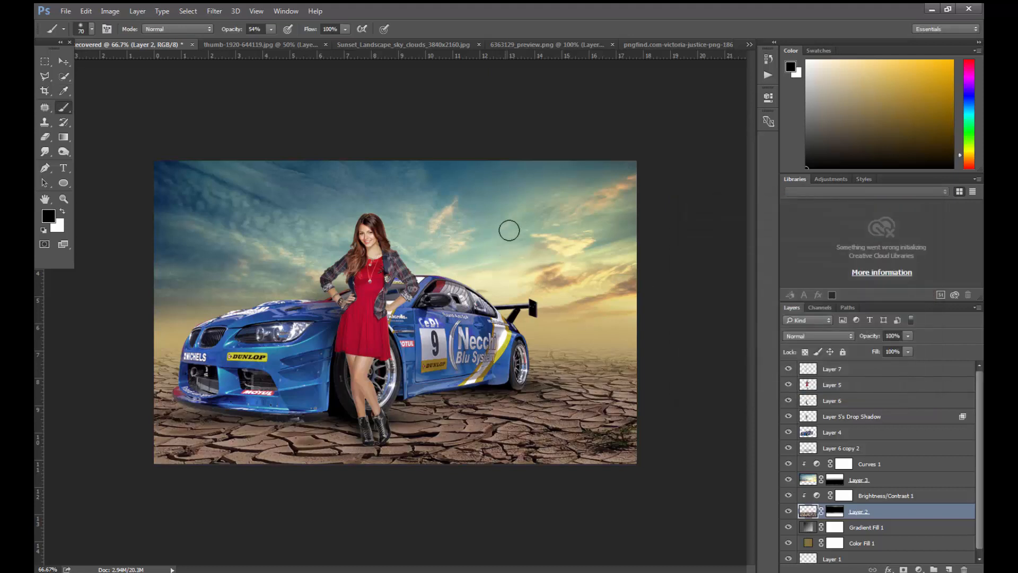
- Open Hue/Saturation for the sky layer, trying a Reds hue of about -43 and undoing it
click(809, 483)
key(ctrl+u)
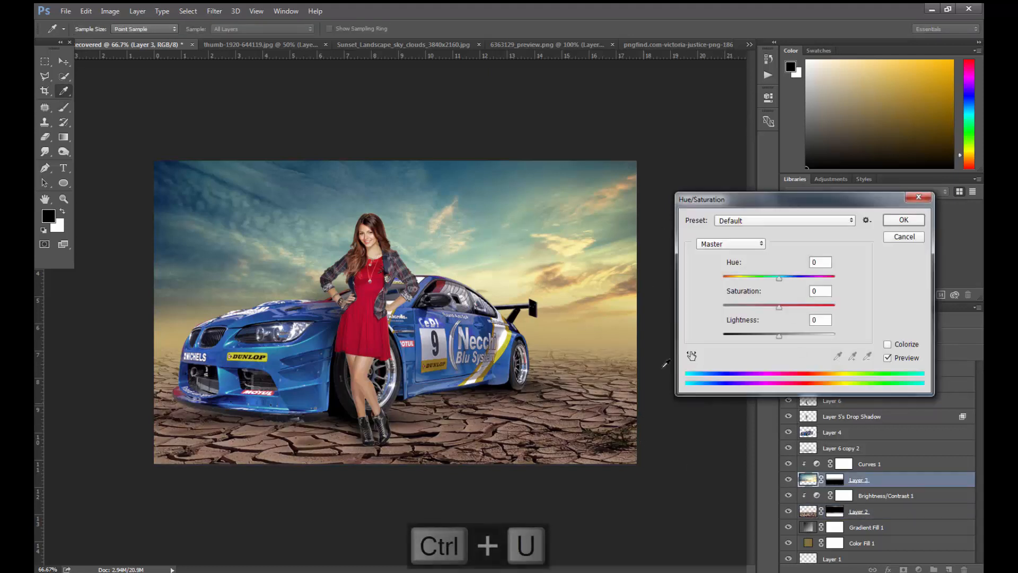
click(743, 243)
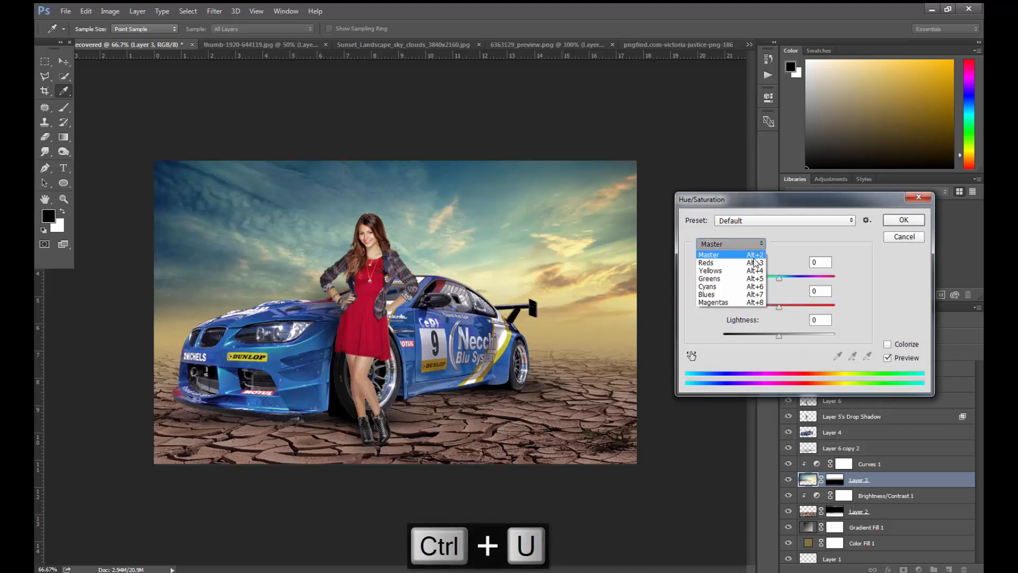
click(725, 263)
drag(779, 278, 755, 278)
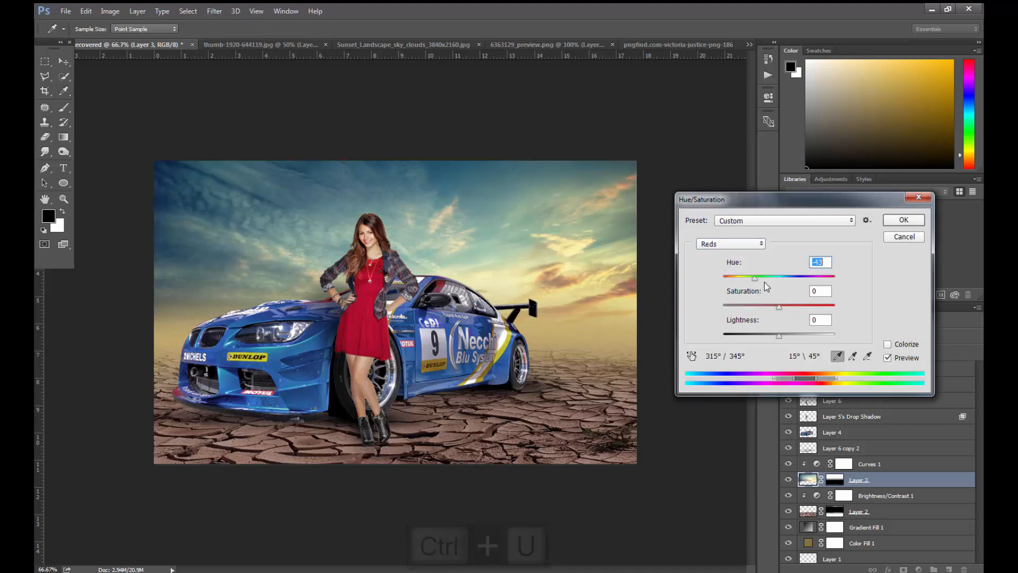
key(ctrl+z)
- Raise the sky's Cyans saturation to +26 and Yellows saturation to +23, and apply the adjustment
click(731, 244)
click(714, 283)
drag(779, 306, 804, 306)
click(731, 243)
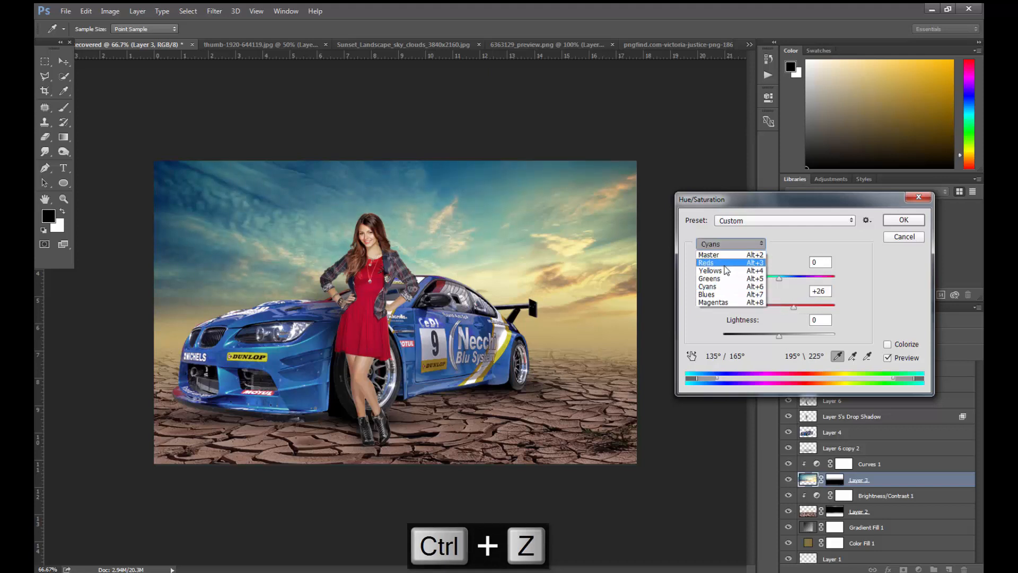
click(713, 267)
click(793, 306)
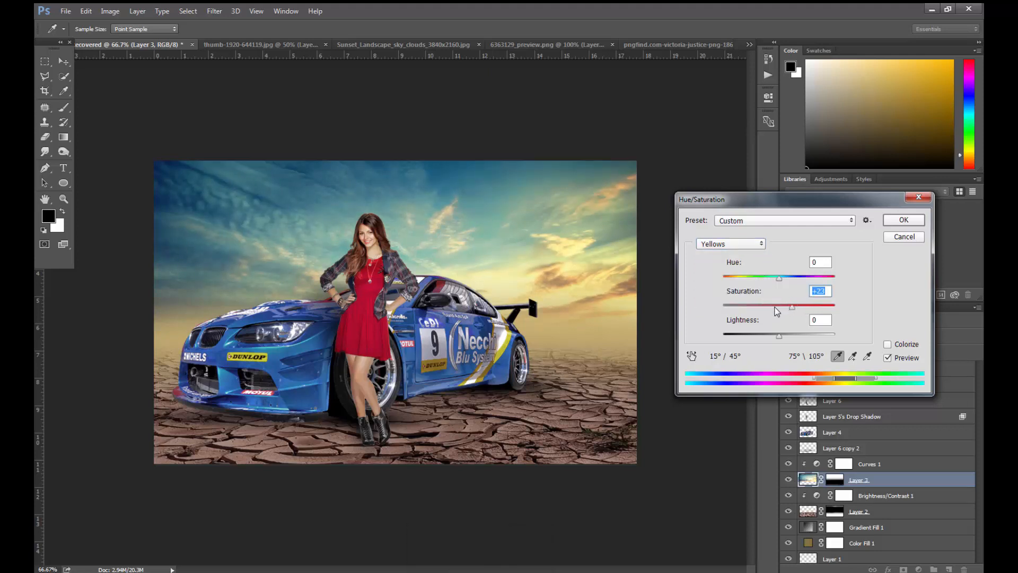
click(905, 223)
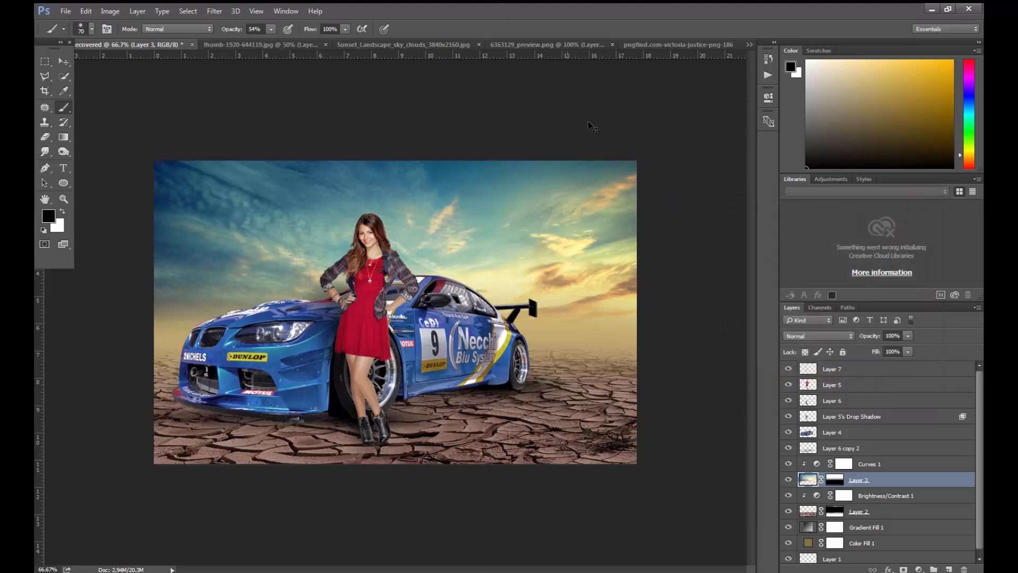
- Merge all layers of the composite, from the topmost layer down to the bottom one, into a single layer
key(ctrl+minus)
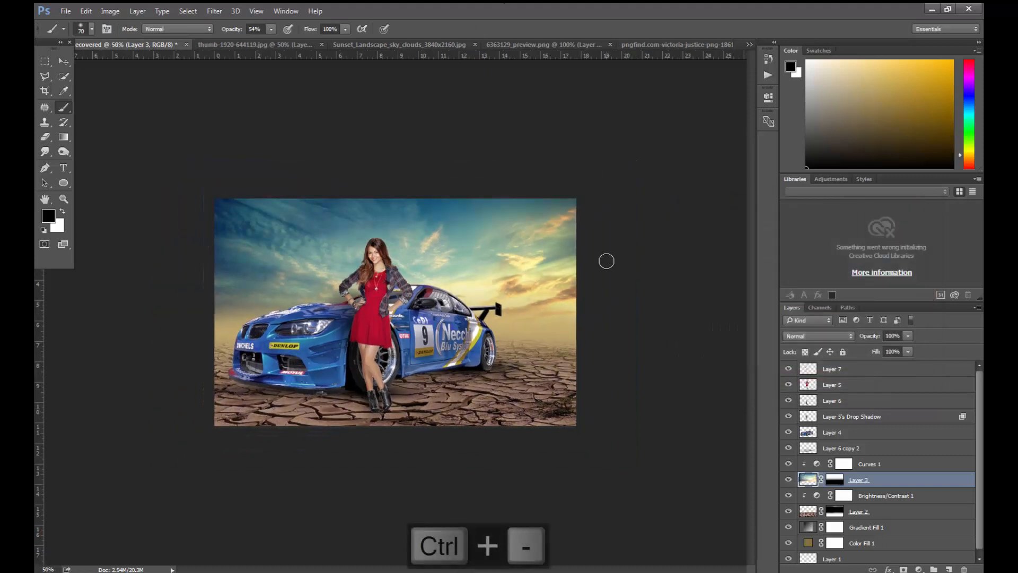
click(880, 384)
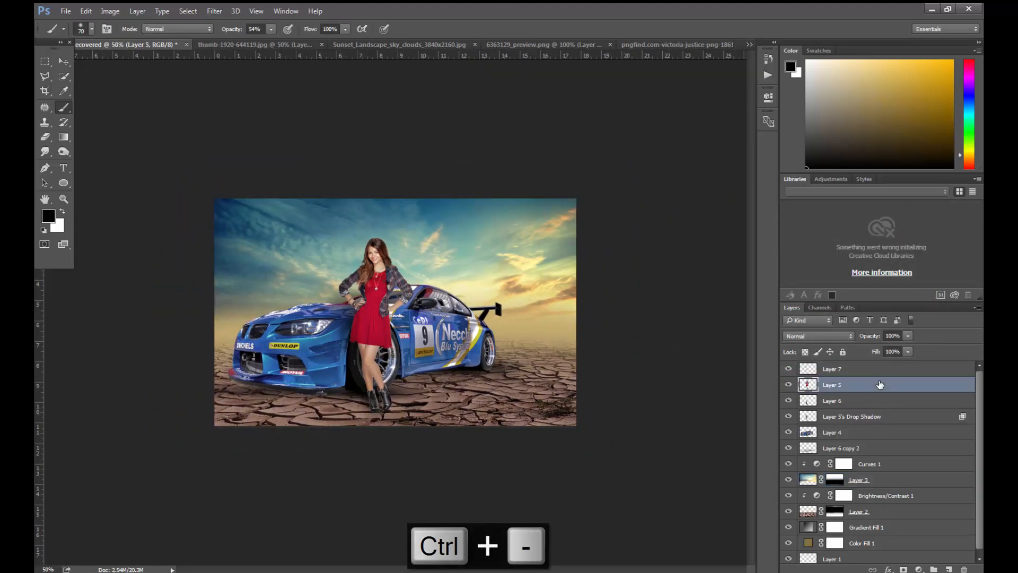
click(880, 371)
scroll(876, 451, down, 1)
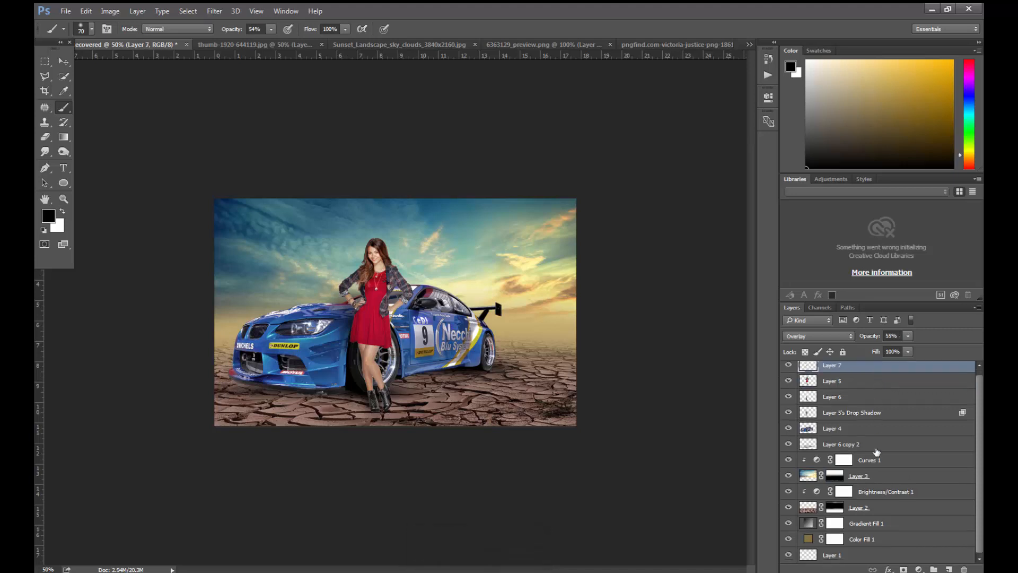
shift+click(872, 553)
key(ctrl+shift+e)
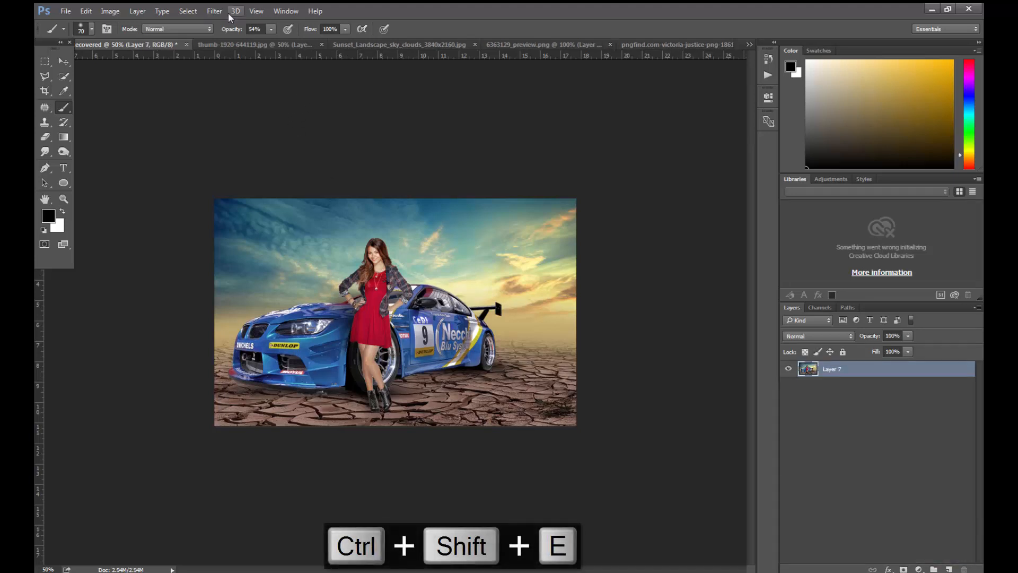
- Open the merged layer in the Camera Raw filter and set Clarity to +19, Shadows to +28 and the post-crop vignette amount to about -13
click(215, 10)
click(237, 75)
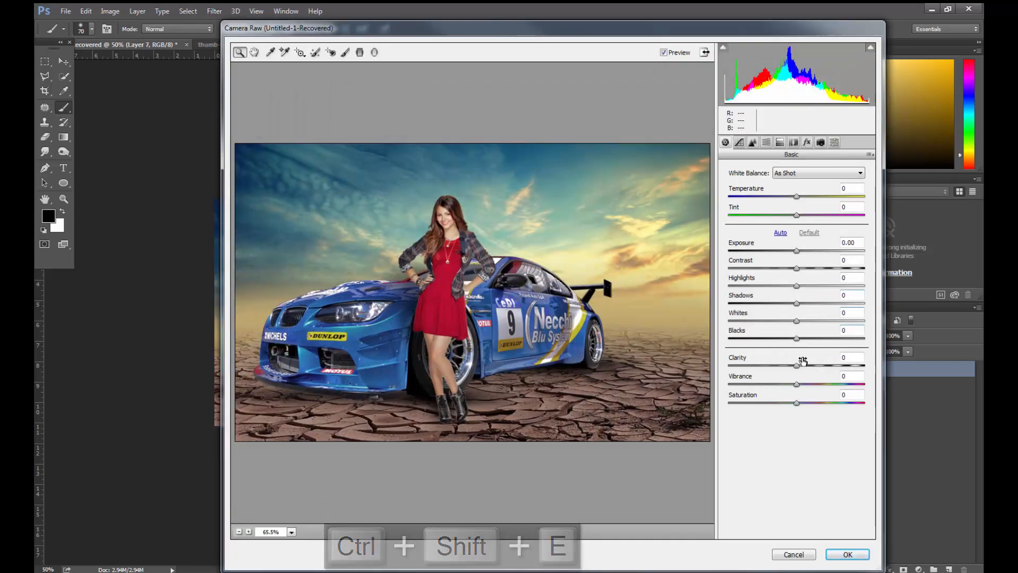
mouse_move(797, 365)
mouse_down()
mouse_move(819, 365)
mouse_move(810, 366)
mouse_up()
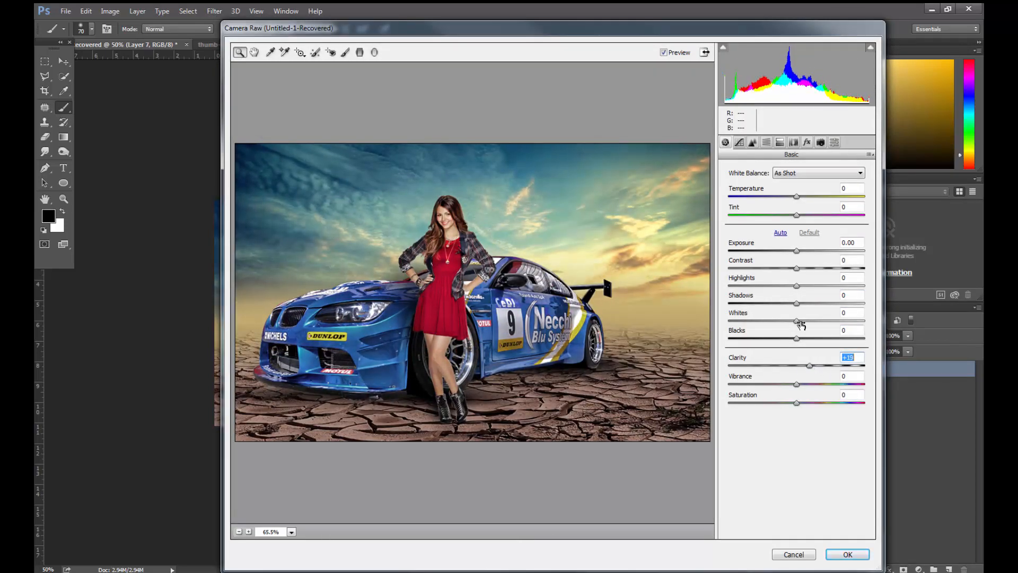
drag(797, 301, 815, 304)
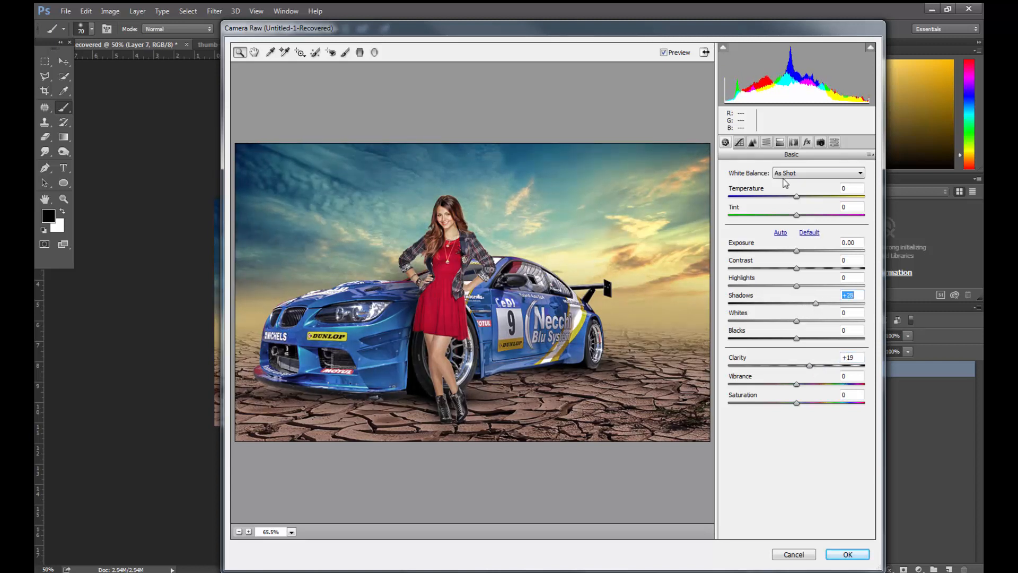
click(806, 144)
mouse_move(797, 288)
mouse_down()
mouse_move(778, 286)
mouse_move(790, 288)
mouse_up()
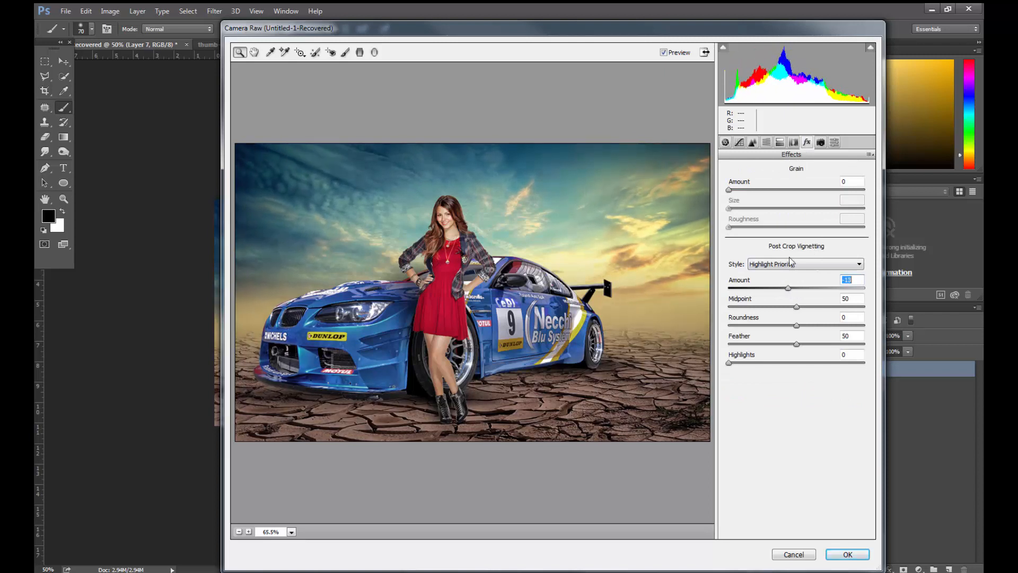
- Shape the RGB point curve: raise the black point to output 7, lower the shadows slightly, and set the midpoint to input 128, output 131
click(725, 142)
click(739, 143)
click(768, 168)
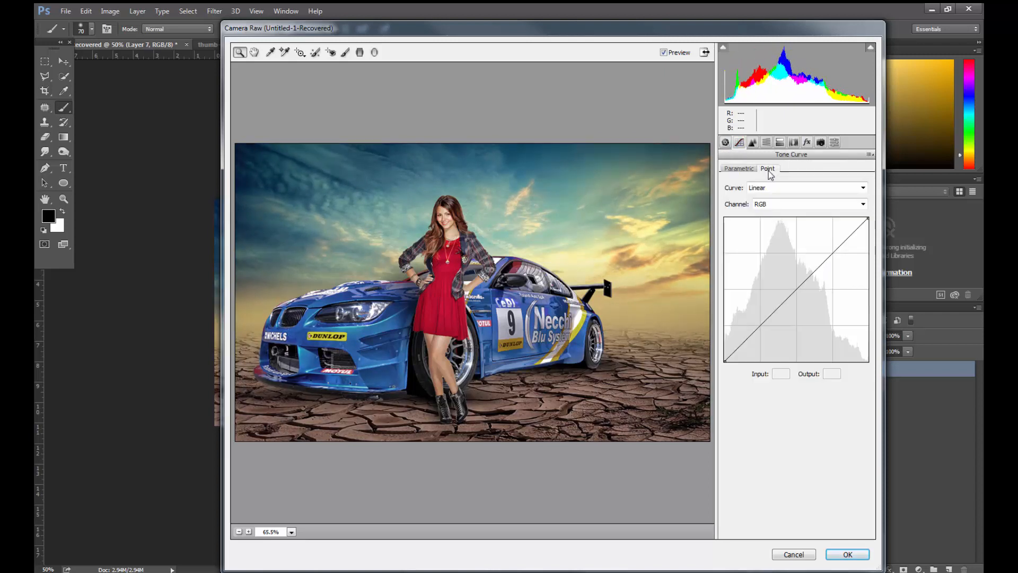
drag(725, 360, 721, 354)
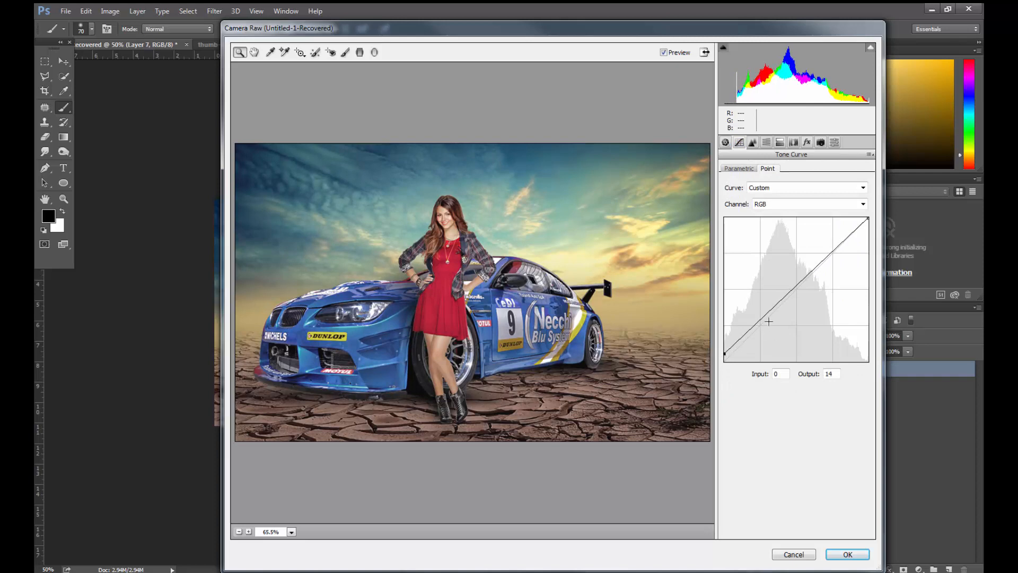
drag(761, 320, 765, 323)
drag(724, 361, 723, 357)
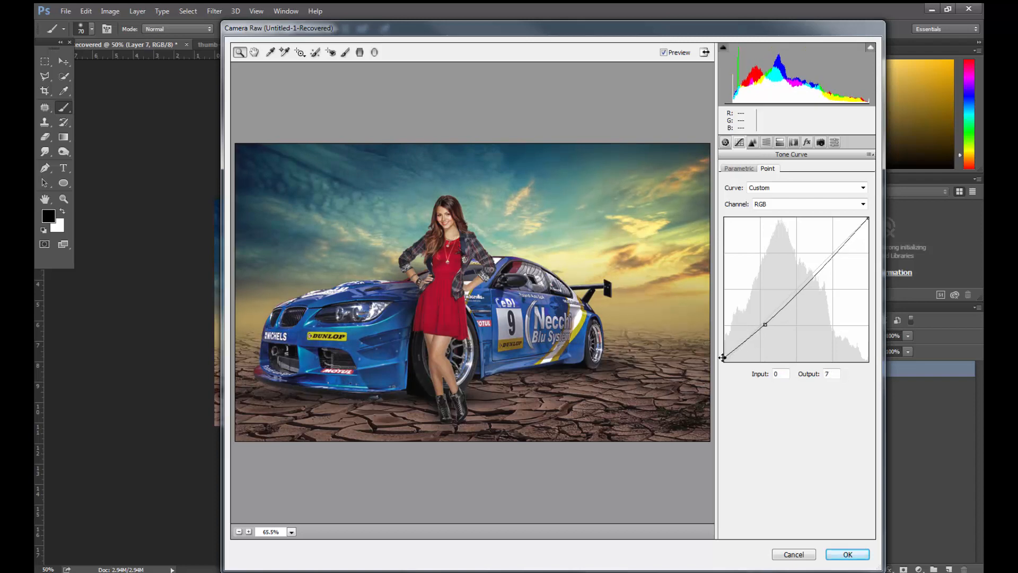
click(799, 289)
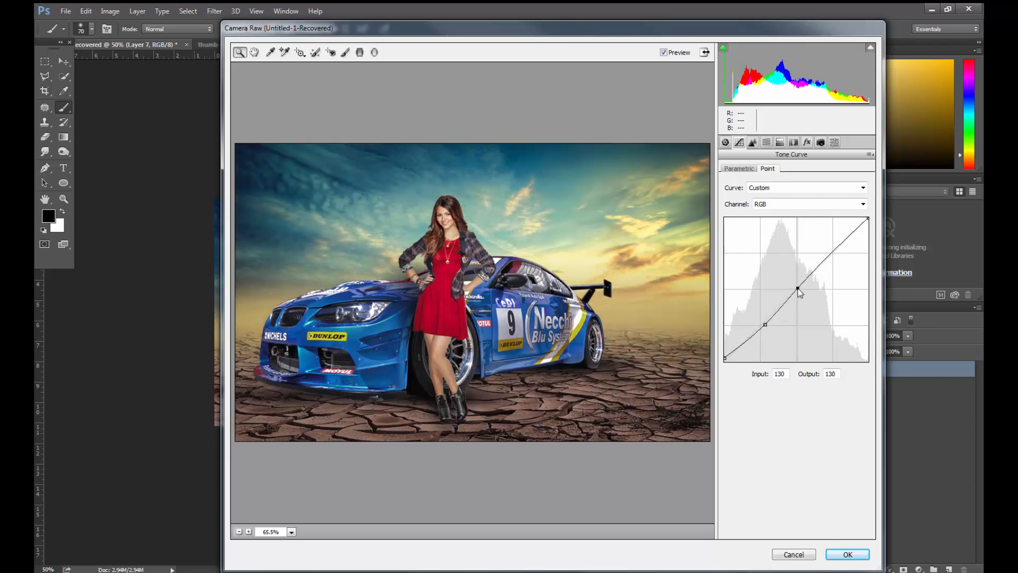
drag(799, 290, 797, 288)
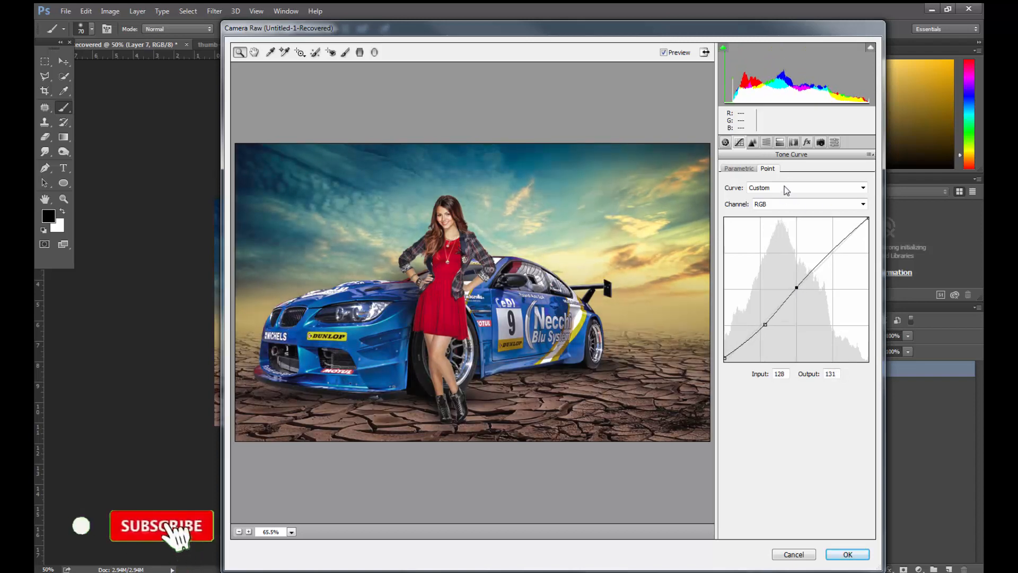
- Adjust HSL: set saturation to -13 for Reds and -30 for Oranges, and luminance to about +13 for Reds and -11 for Oranges
click(767, 142)
drag(797, 221, 790, 241)
click(797, 186)
click(764, 186)
click(799, 186)
click(805, 223)
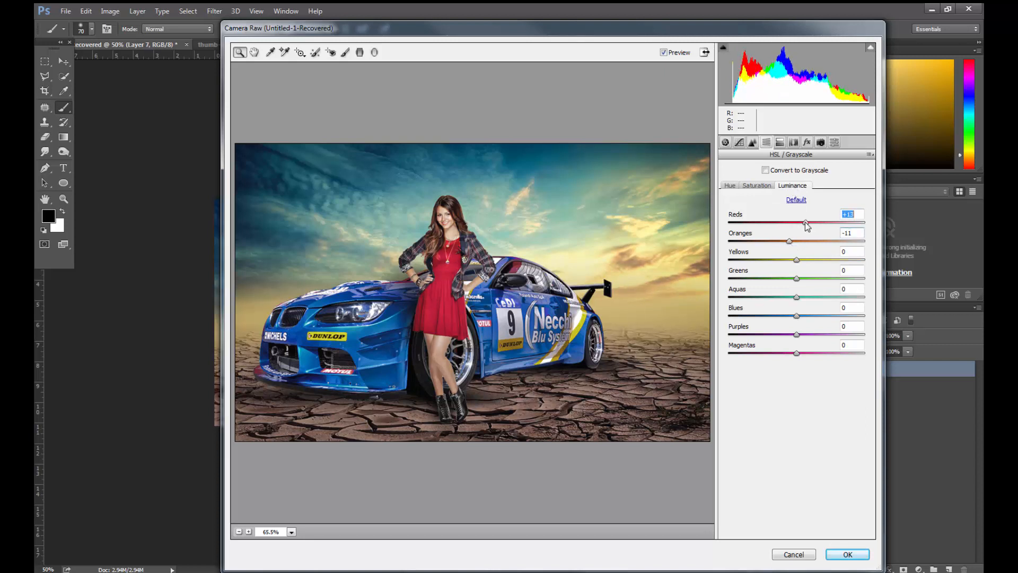
- Reduce the HSL saturation of Aquas to -8 and Blues to about -22
click(764, 186)
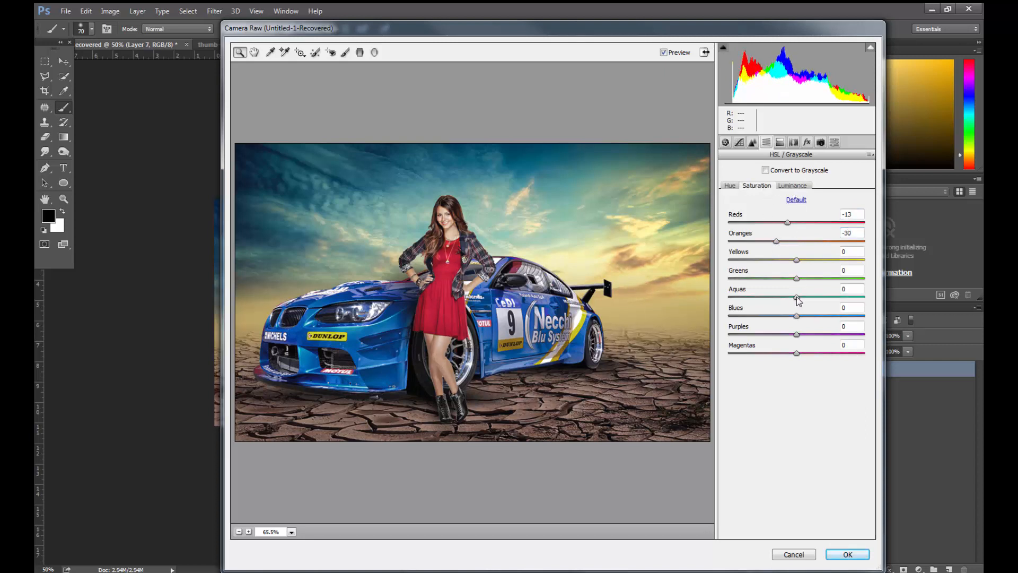
drag(797, 297, 782, 317)
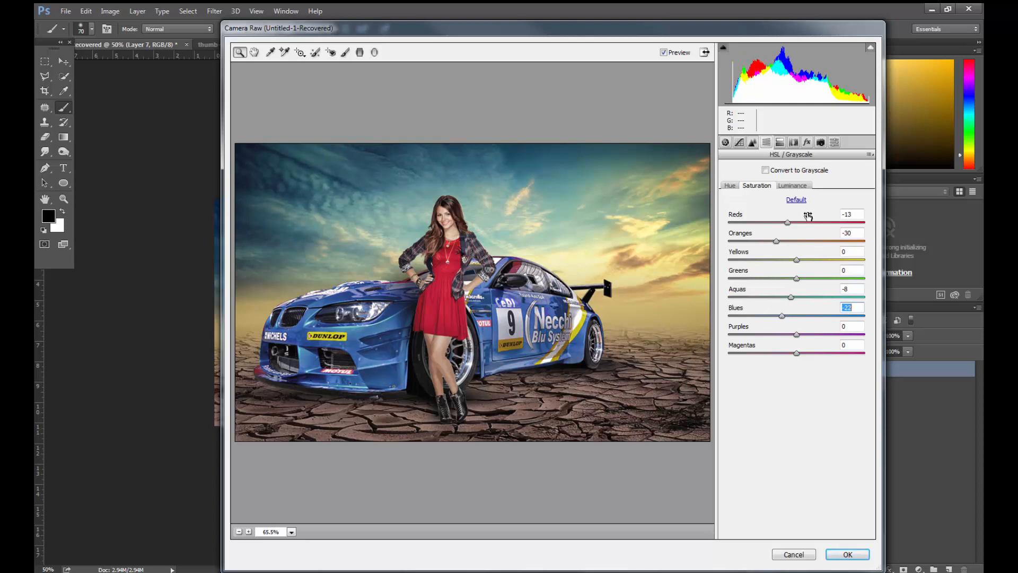
click(792, 187)
- In Camera Calibration, set the Blue Primary hue to -14 and its saturation to about -13
click(821, 142)
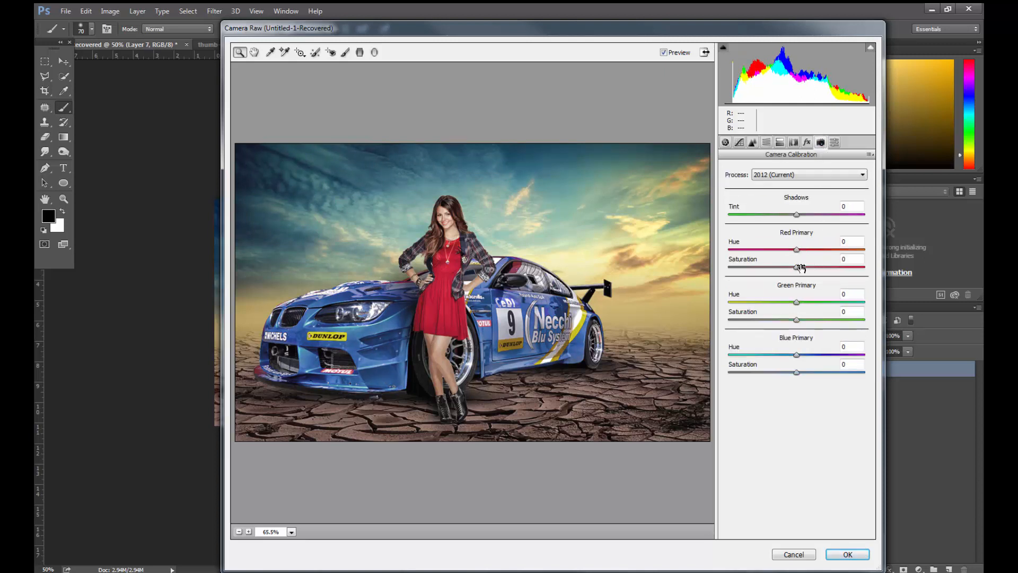
drag(796, 354, 790, 378)
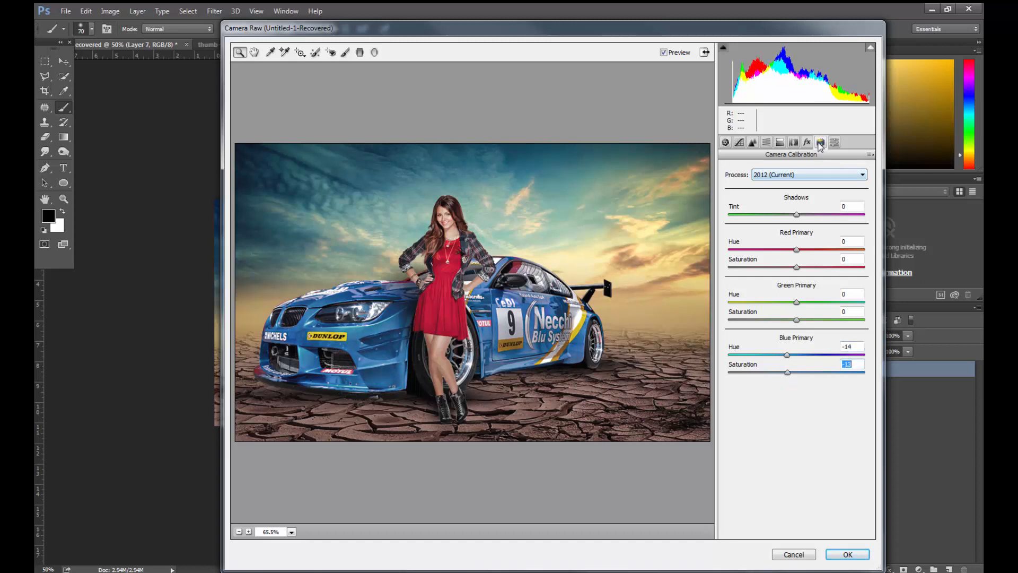
click(753, 143)
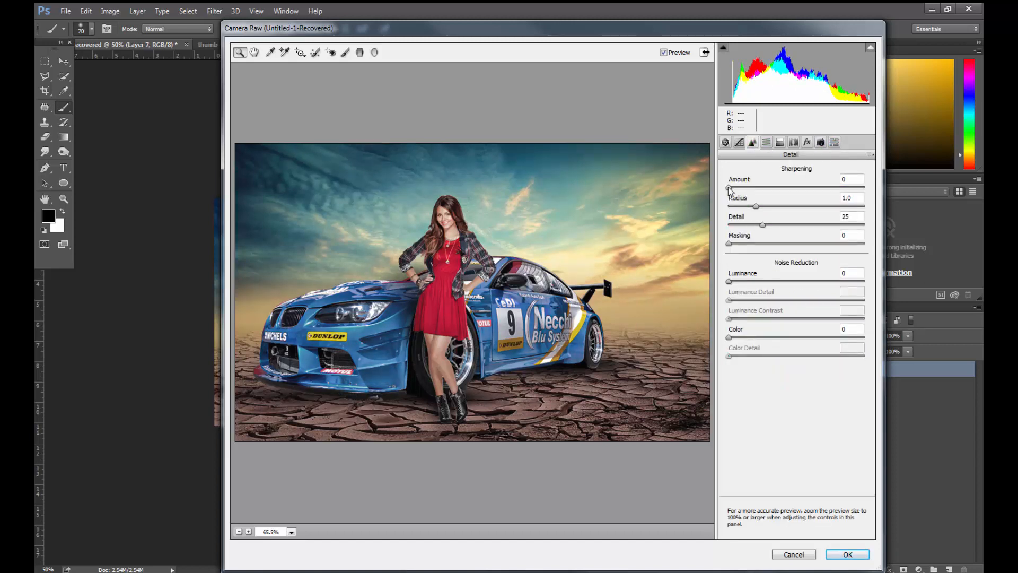
- Flatten the Blue channel's point curve by raising its black point to output 2 and lowering its white point to output 247
click(739, 143)
click(774, 203)
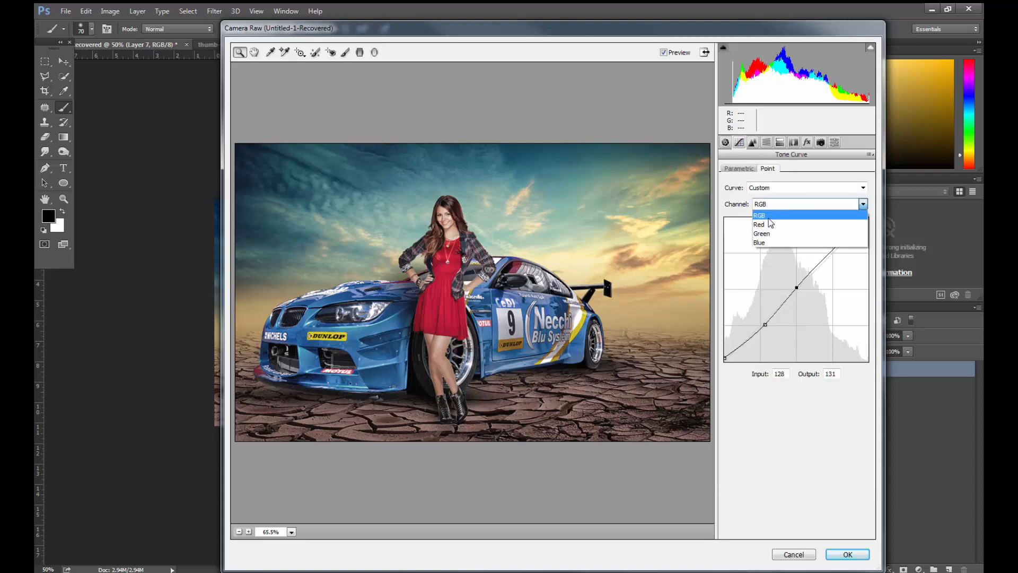
click(770, 242)
drag(726, 361, 724, 361)
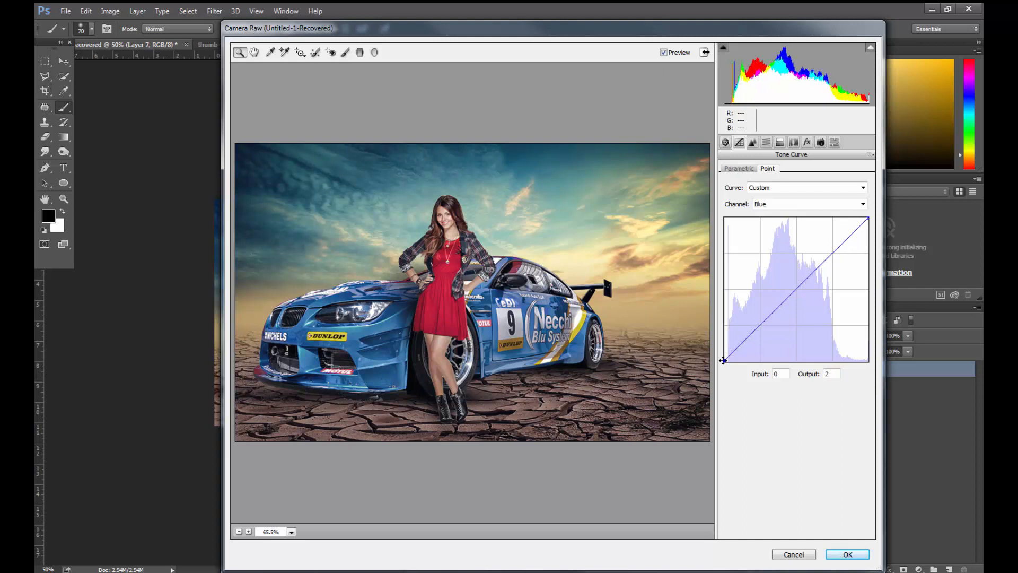
drag(868, 218, 873, 224)
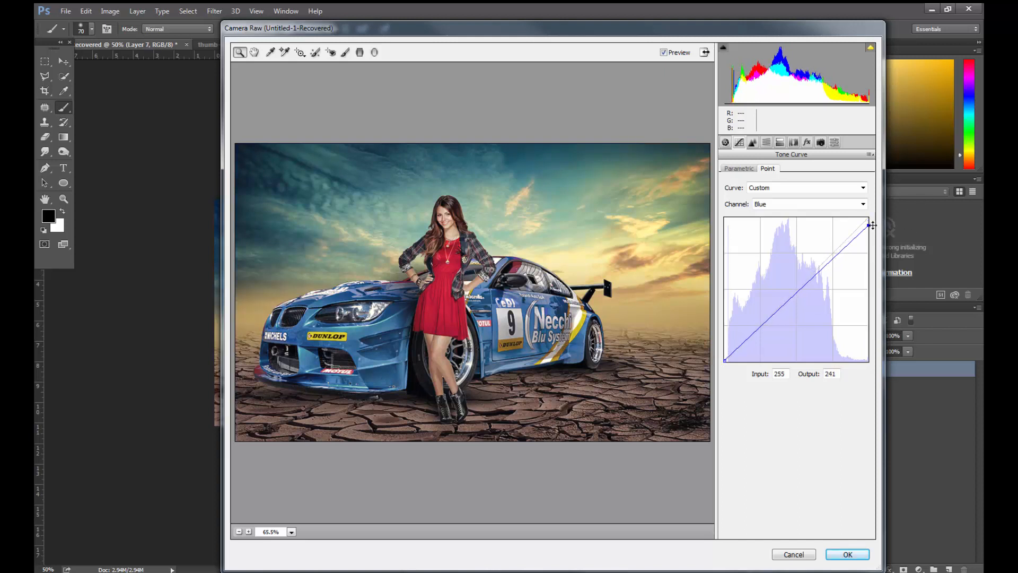
- Lift the black point and the shadows slightly on the Red channel's point curve
click(814, 204)
click(785, 228)
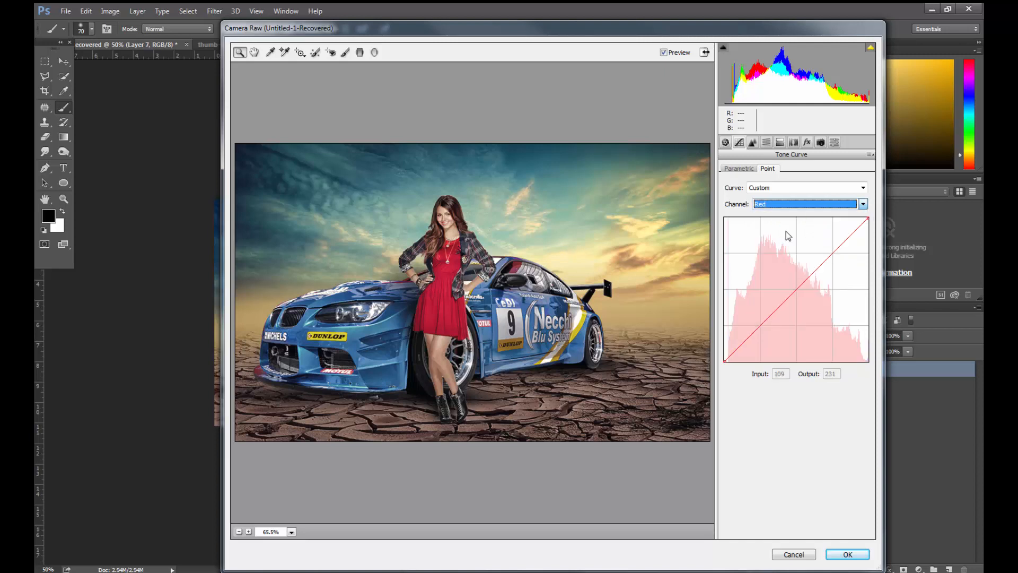
click(725, 362)
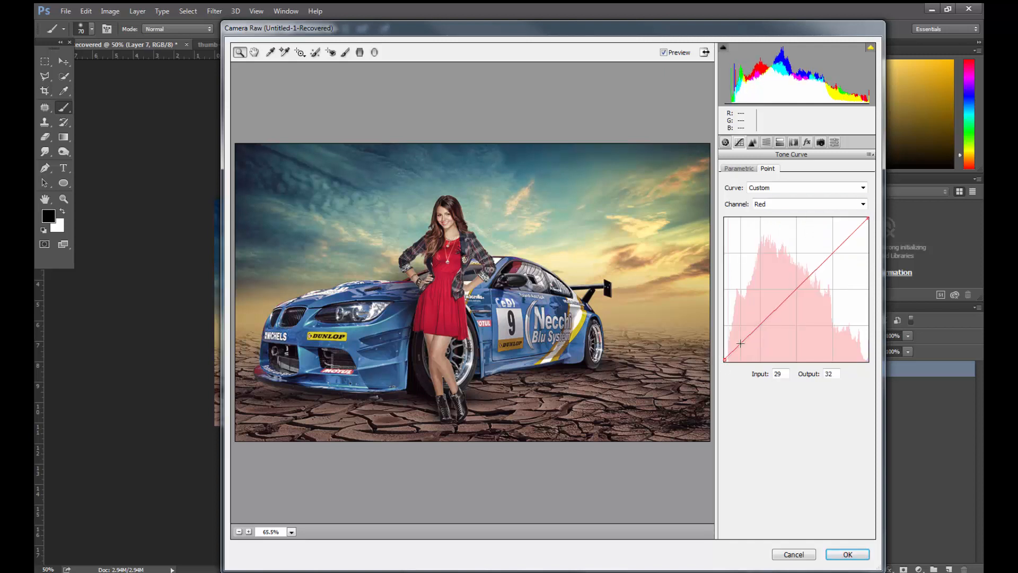
drag(741, 344, 742, 341)
- Set Highlights to -13, Shadows to +35, Blacks to +11, Temperature to +1 and a slightly negative Tint, and apply the Camera Raw filter
click(725, 142)
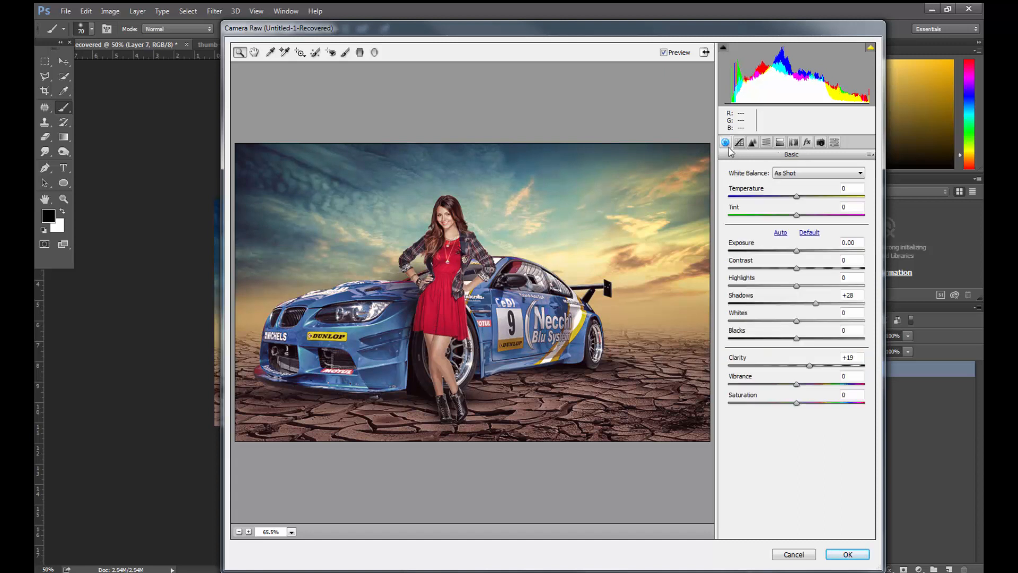
drag(800, 287, 822, 304)
click(803, 338)
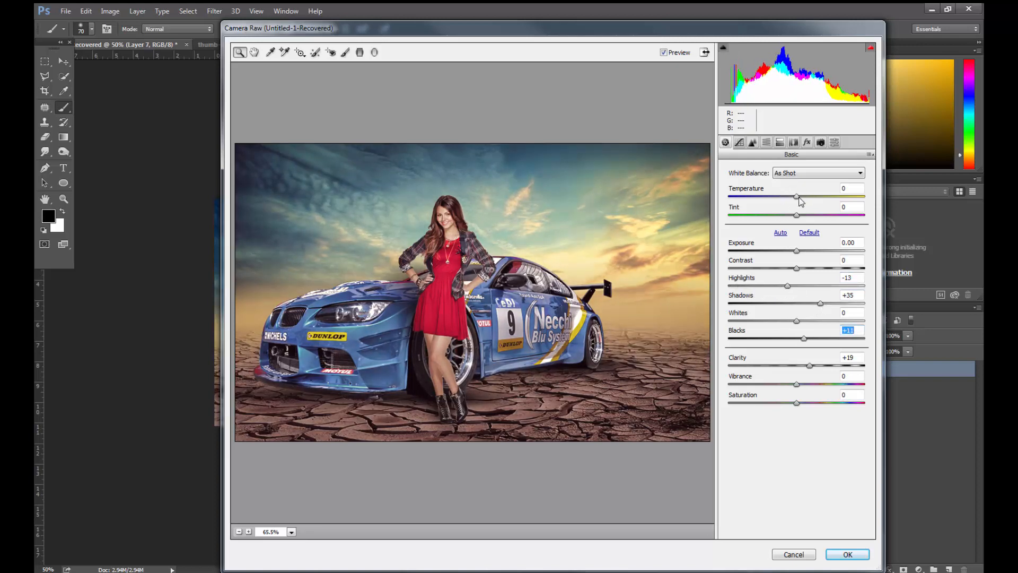
drag(797, 197, 796, 215)
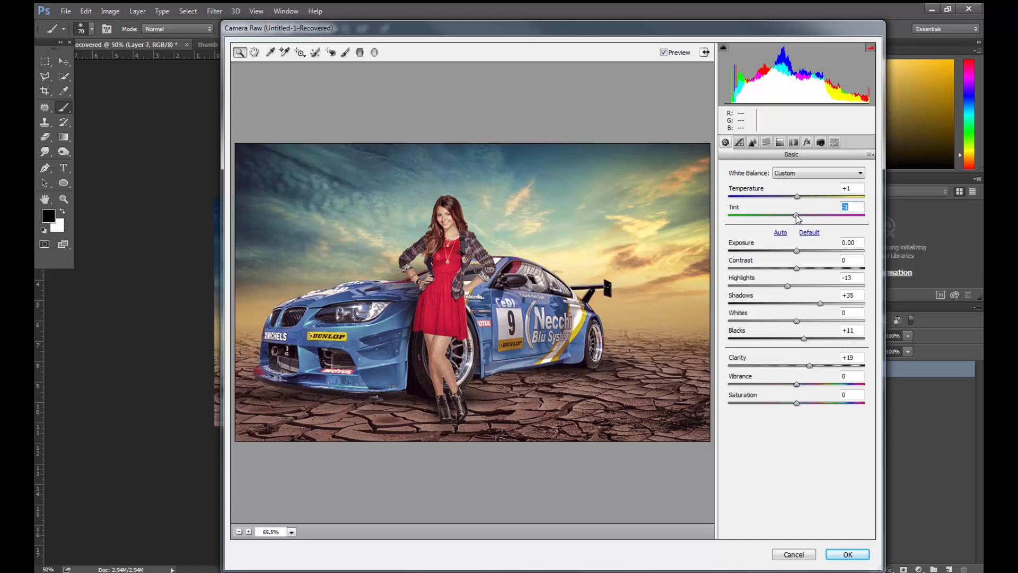
click(849, 554)
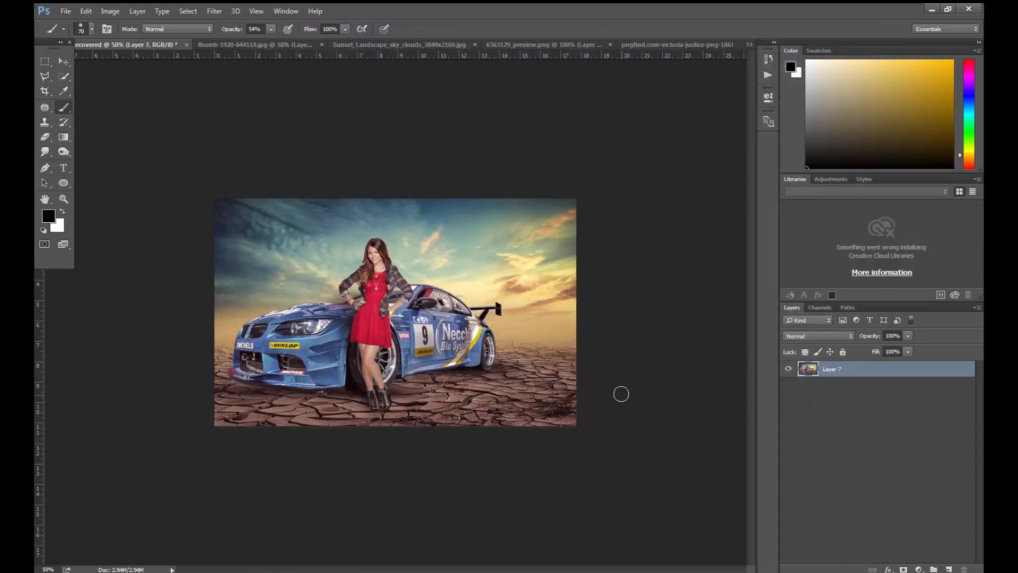
- Compare the image before and after the Camera Raw adjustments by undoing and restoring them
key(ctrl+plus)
key(ctrl+z)
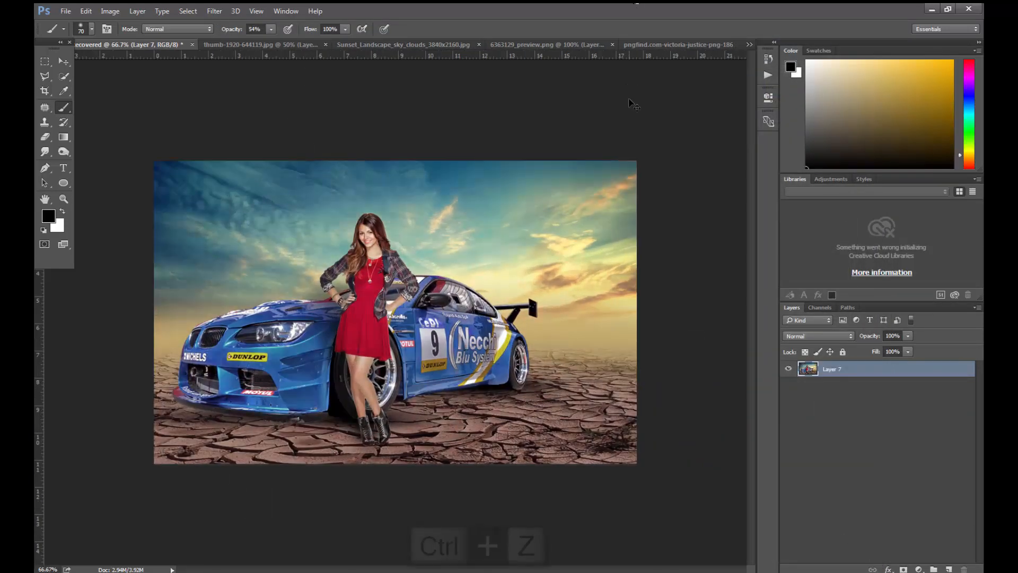
key(ctrl+minus)
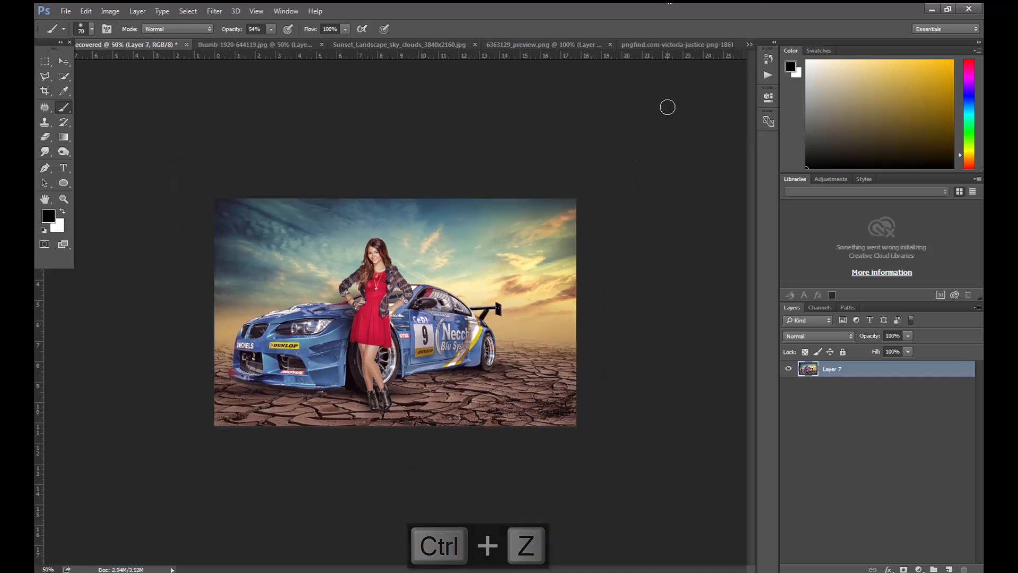
- Shift the midtones toward cyan with Color Balance, setting the Cyan-Red level to -10, and deselect the layer
key(ctrl+b)
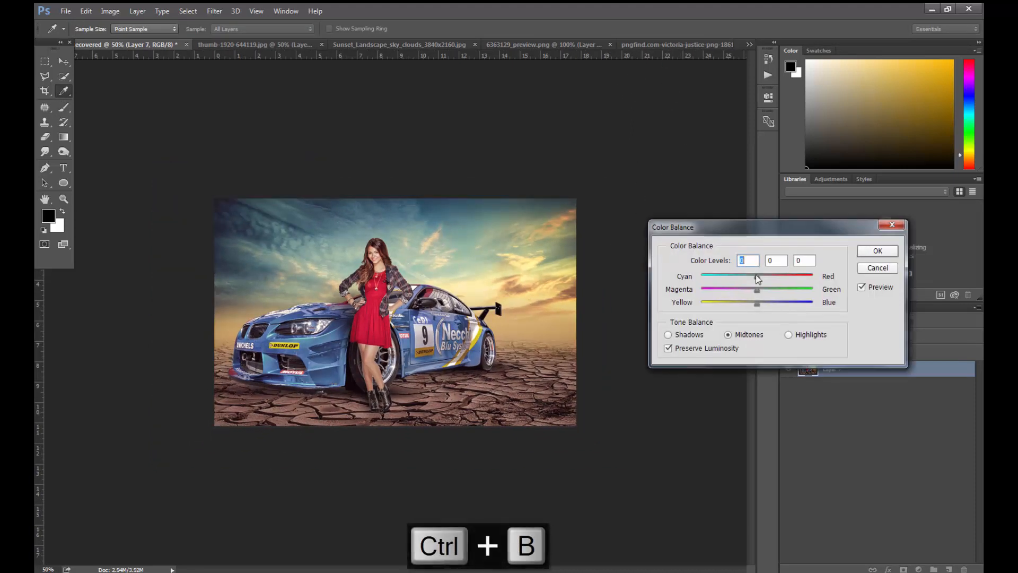
key(Return)
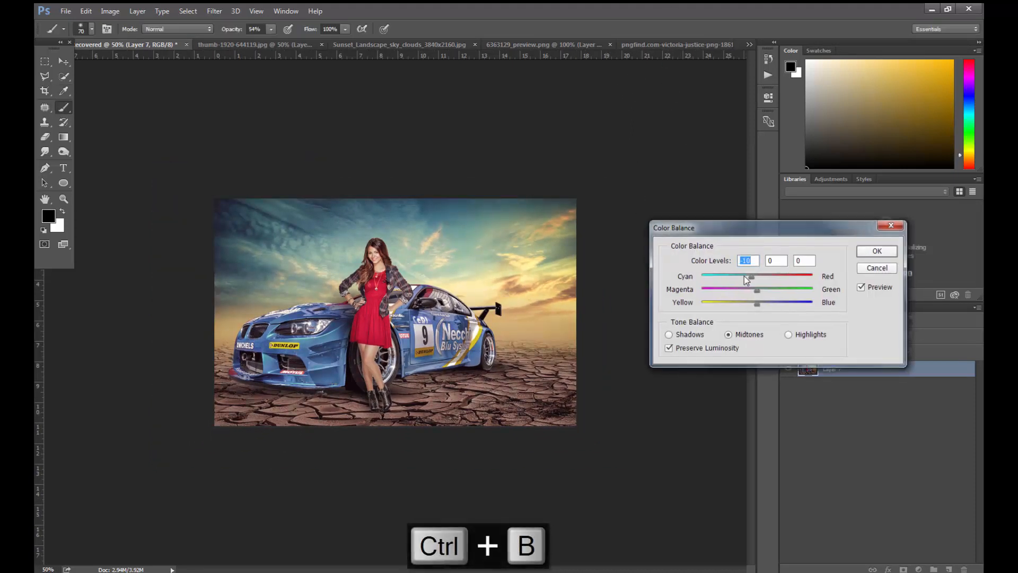
click(868, 506)
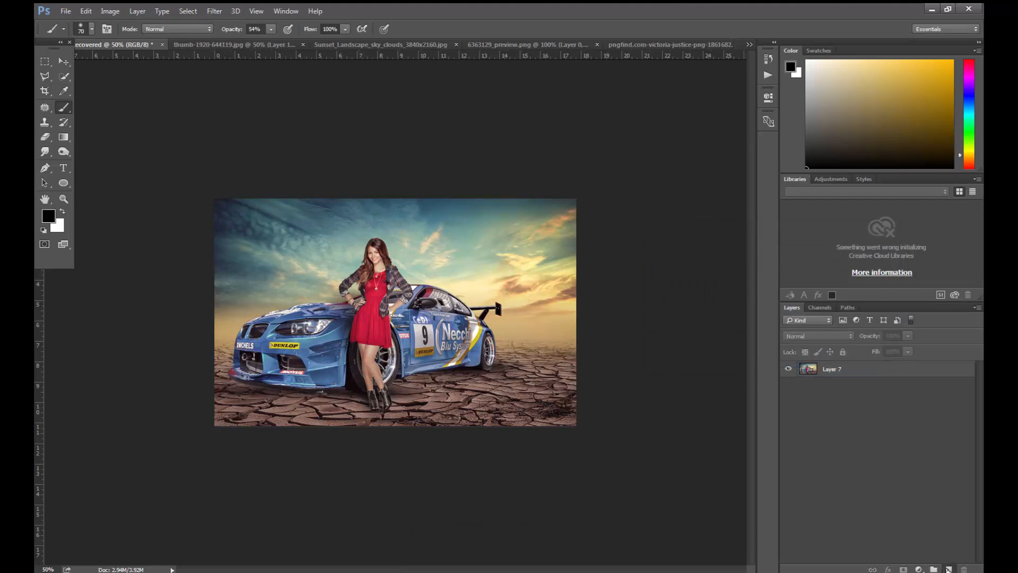
- Add a new layer with a black-to-transparent linear gradient darkening the image's left side, and reduce the layer's opacity to about 28%
click(948, 569)
click(64, 137)
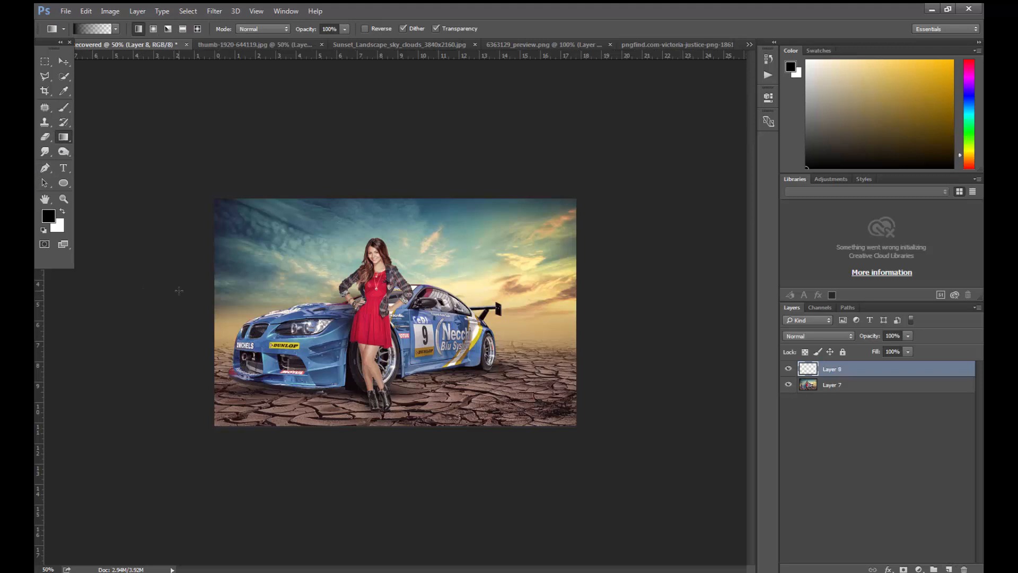
drag(392, 317, 459, 298)
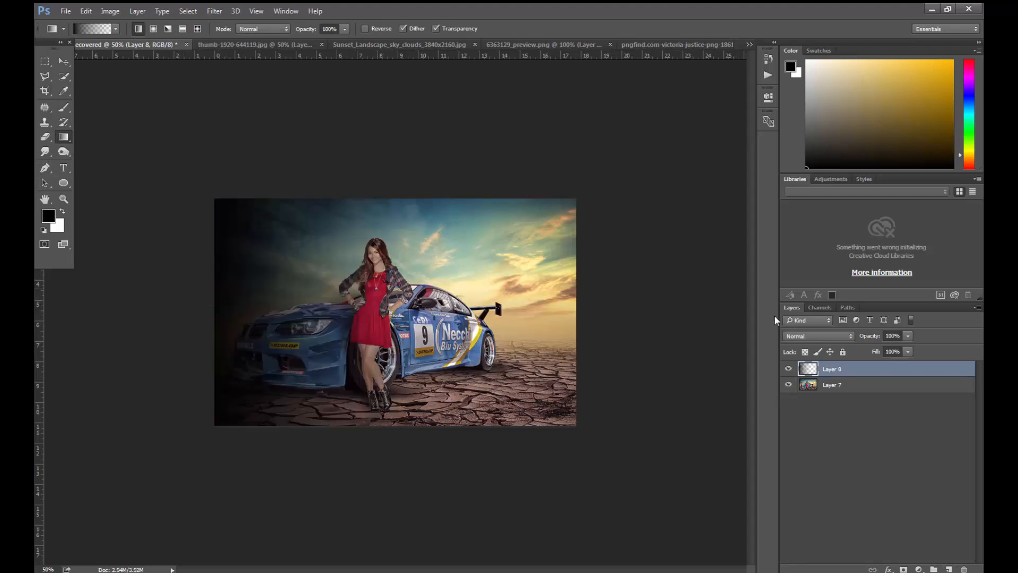
click(908, 335)
mouse_move(859, 347)
mouse_down()
mouse_move(884, 348)
mouse_move(864, 348)
mouse_up()
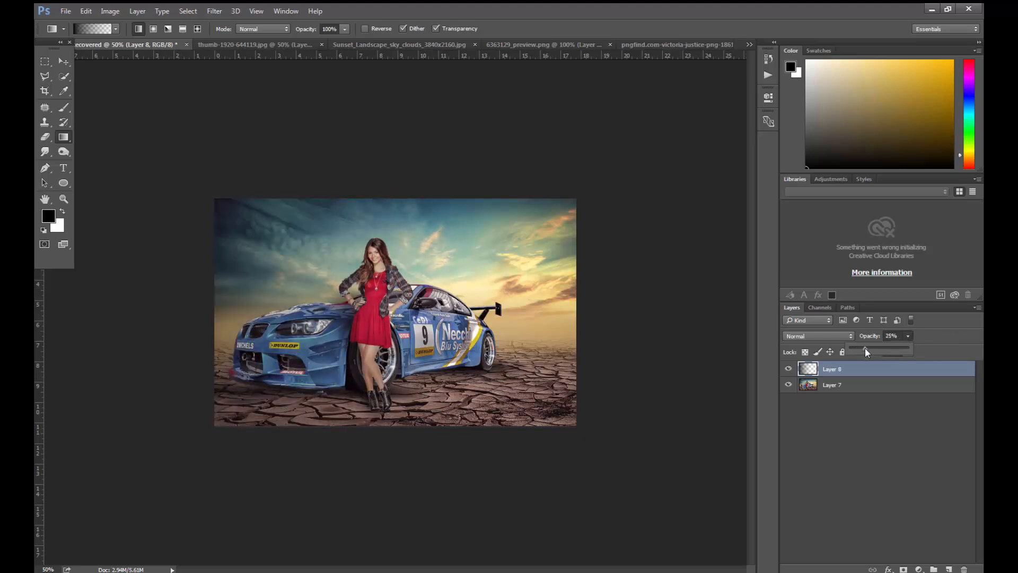
- Try the Multiply blend mode on the gradient layer and delete that layer
click(830, 337)
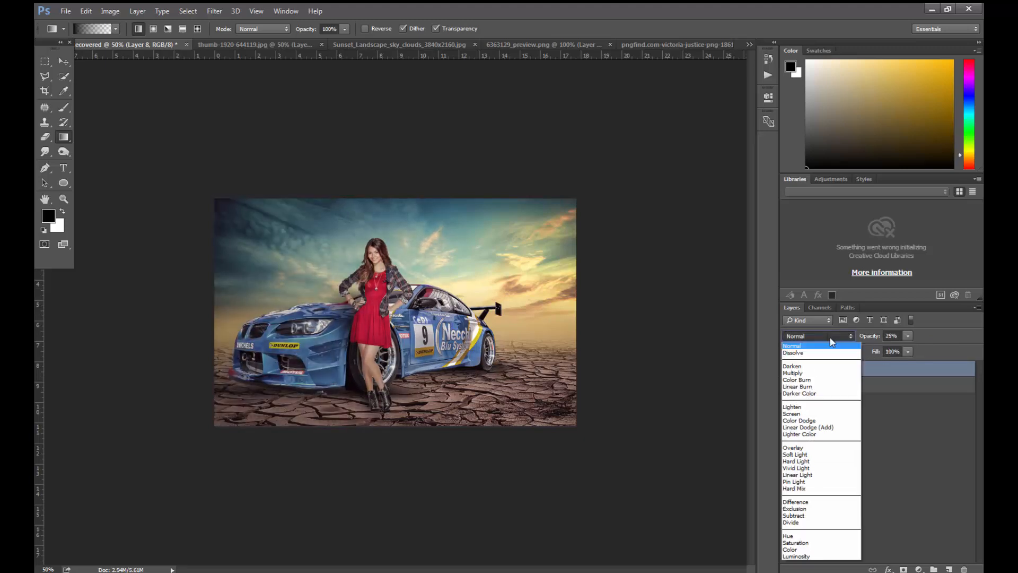
click(813, 374)
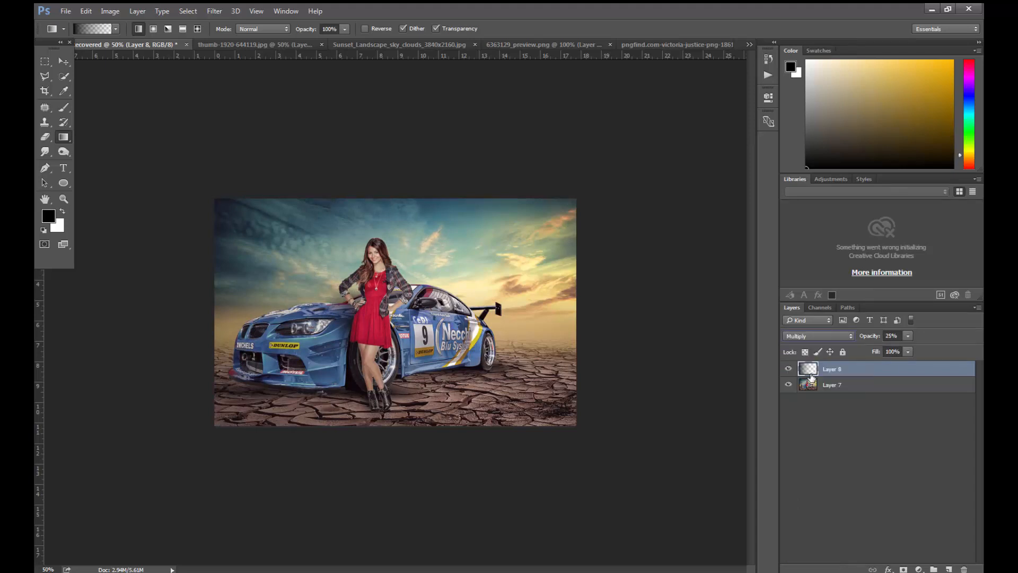
drag(837, 379, 965, 569)
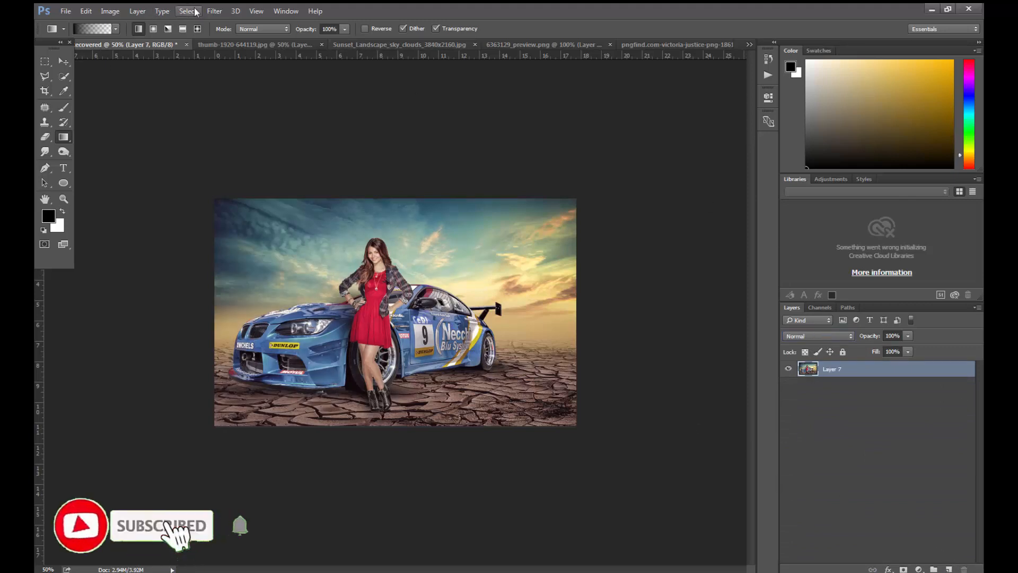
- Start the Lighting Effects filter on Layer 7 and place the point light in the sky above the car's rear spoiler, with Intensity 20
click(214, 11)
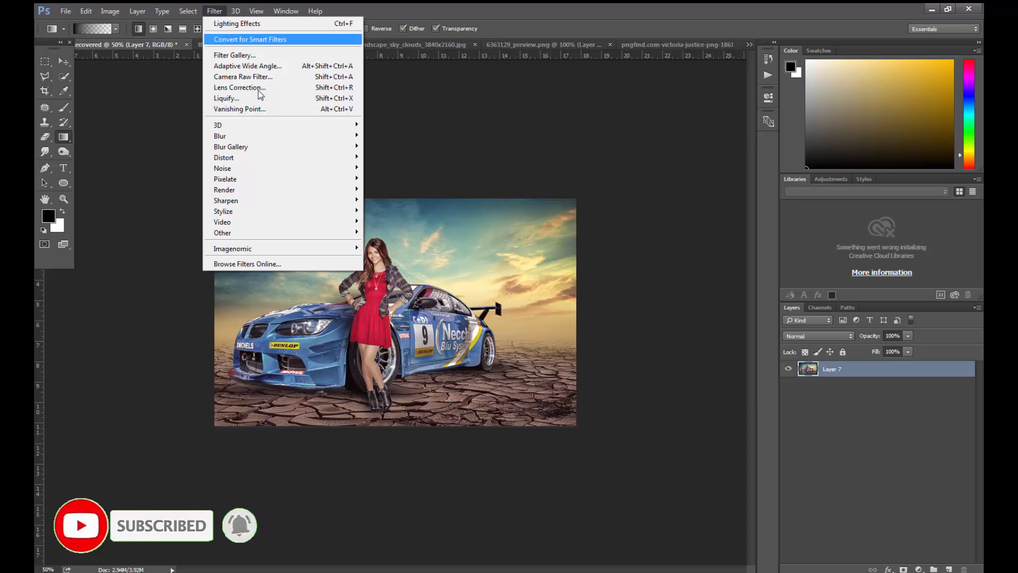
mouse_move(295, 186)
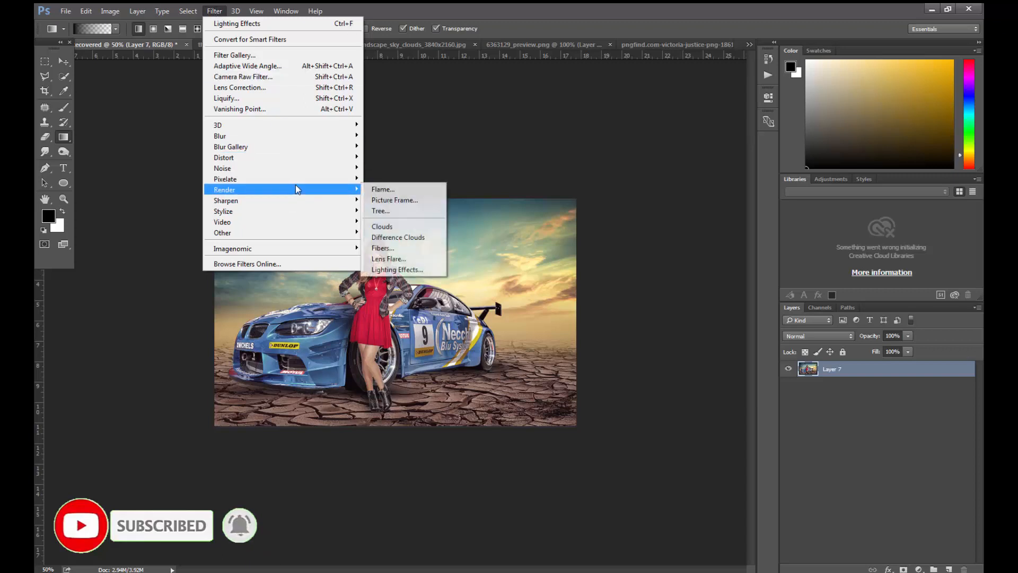
click(398, 270)
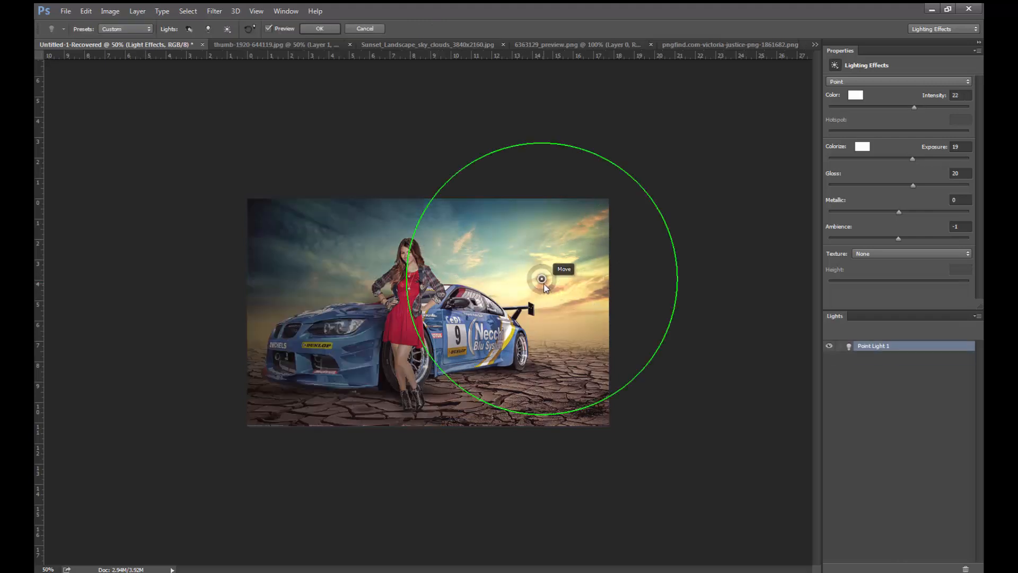
drag(544, 284, 521, 285)
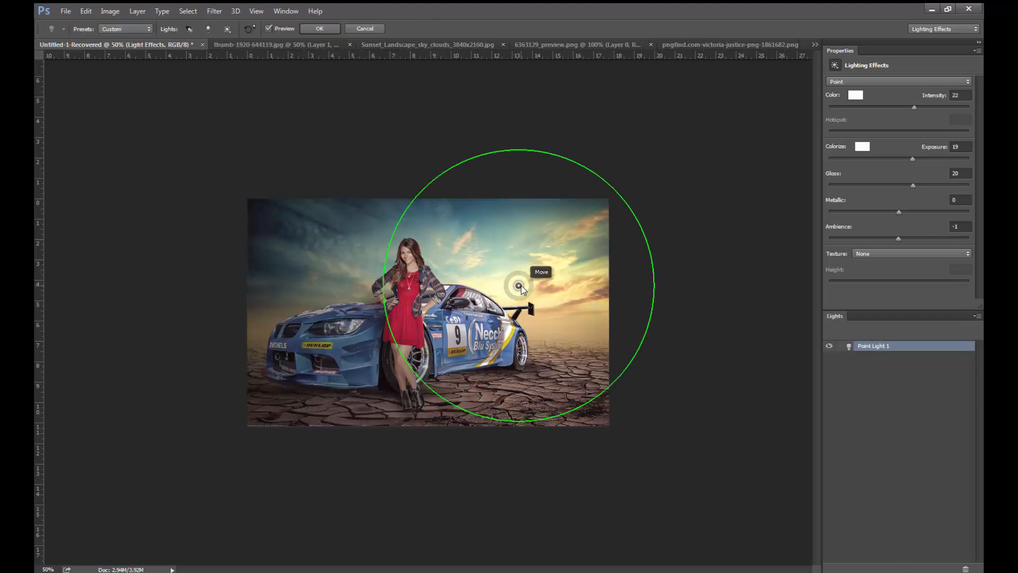
drag(528, 277, 529, 278)
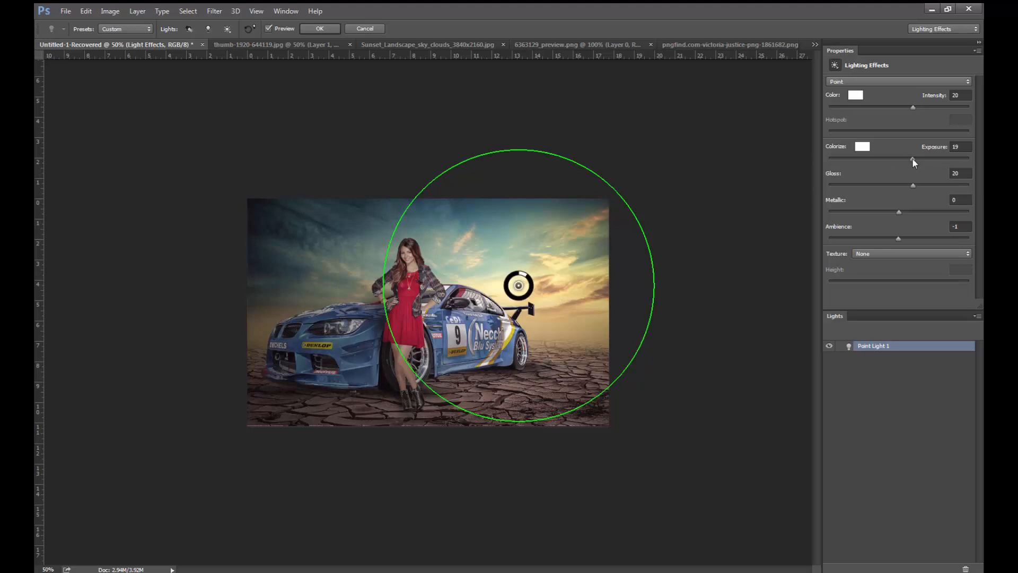
- Set the point light's Exposure to 10 and Intensity to 21, and apply the Lighting Effects filter
drag(912, 158, 906, 159)
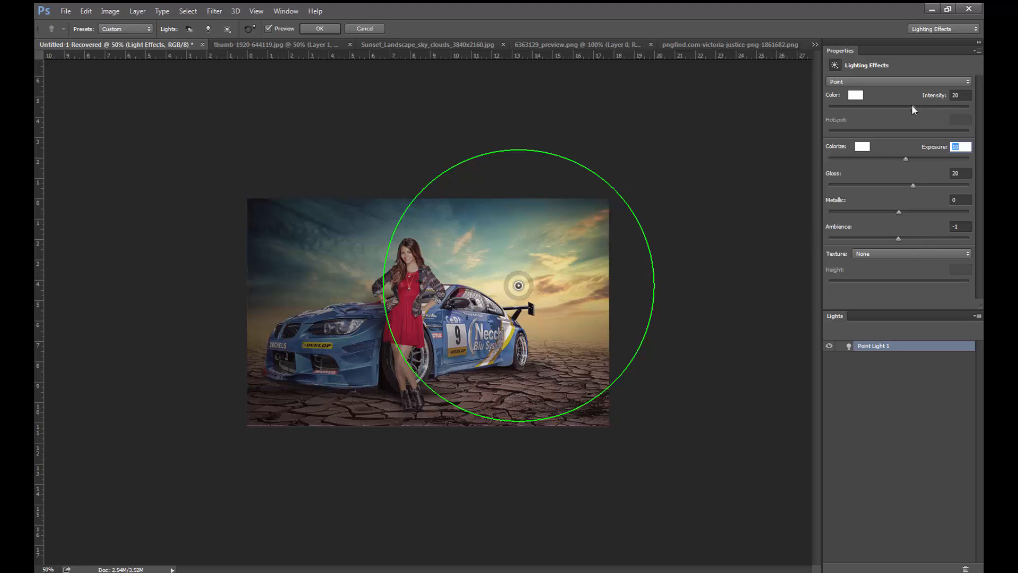
drag(913, 108, 915, 105)
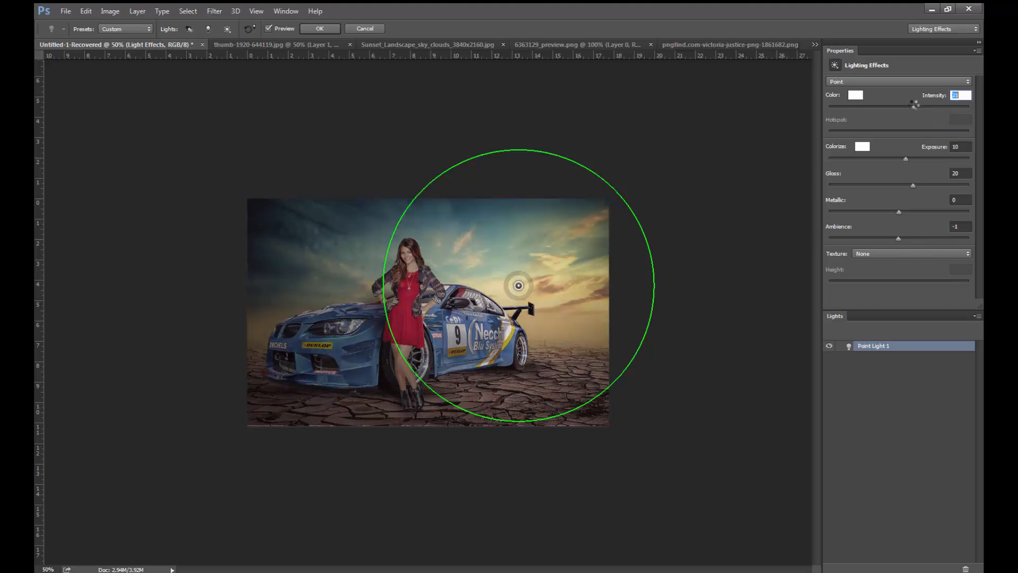
click(321, 28)
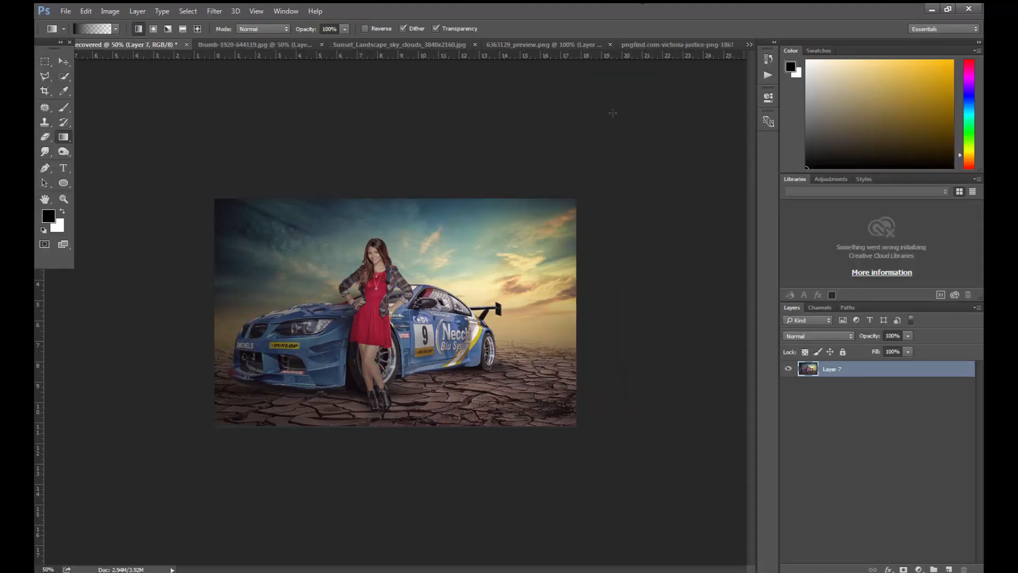
- Add a Curves adjustment layer above Layer 7, slightly raise the RGB curve's midtones and lift its black point
key(ctrl+plus)
key(ctrl+plus)
click(874, 375)
key(ctrl+m)
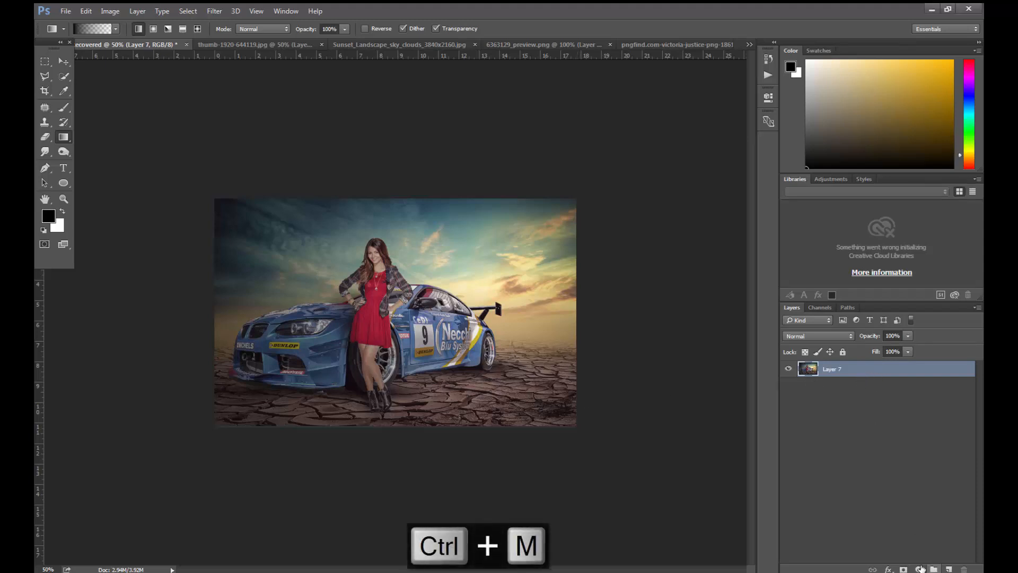
click(920, 569)
click(906, 386)
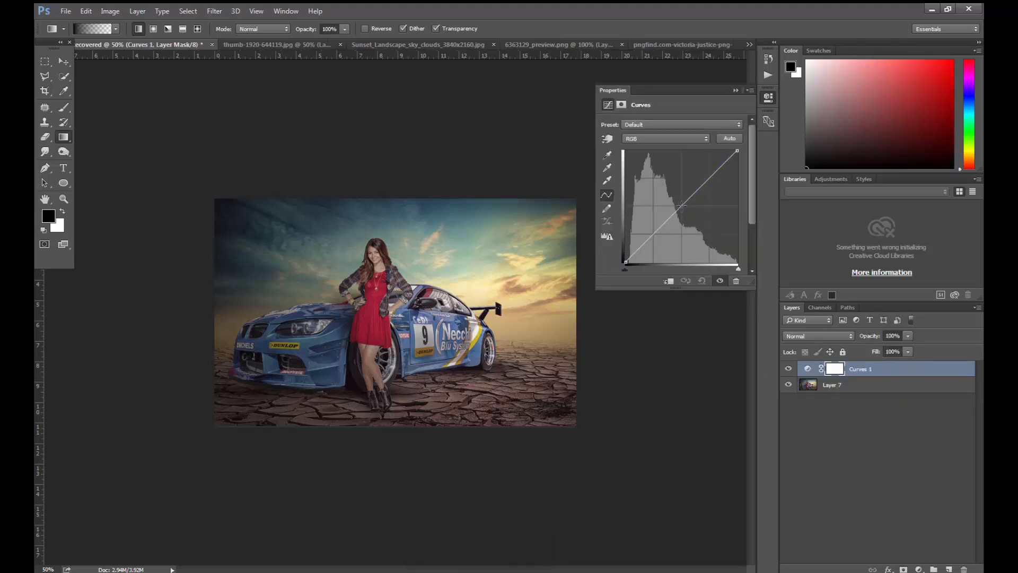
click(681, 204)
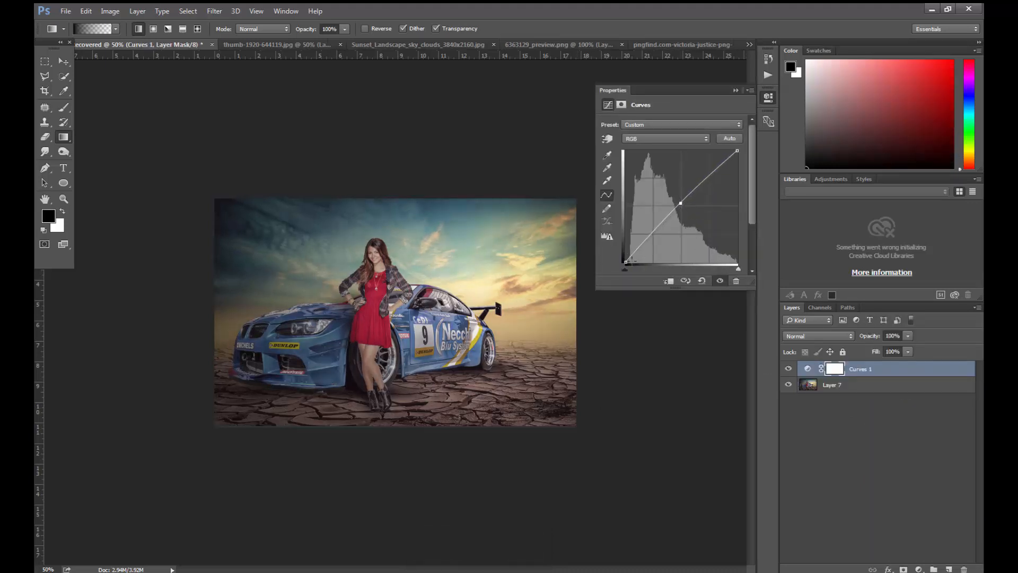
drag(627, 263, 623, 262)
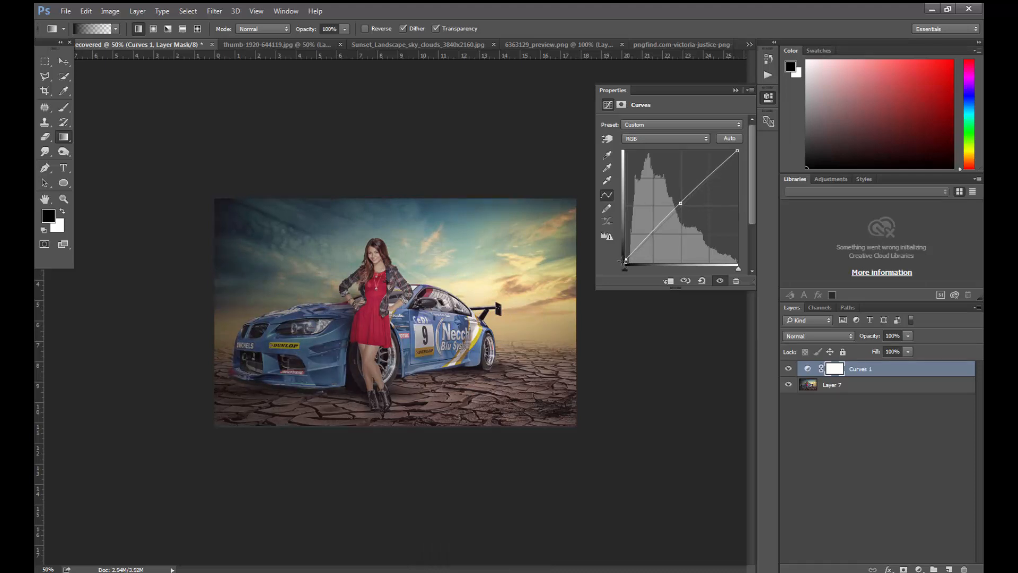
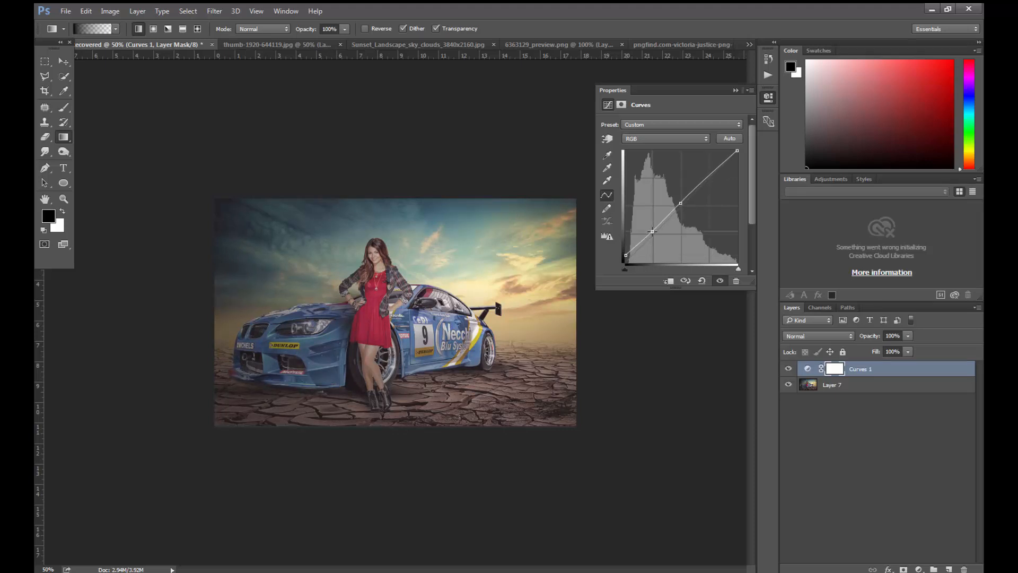
- Add a Photo Filter adjustment layer above Curves 1, using Warming Filter (85) at 25% density
click(735, 90)
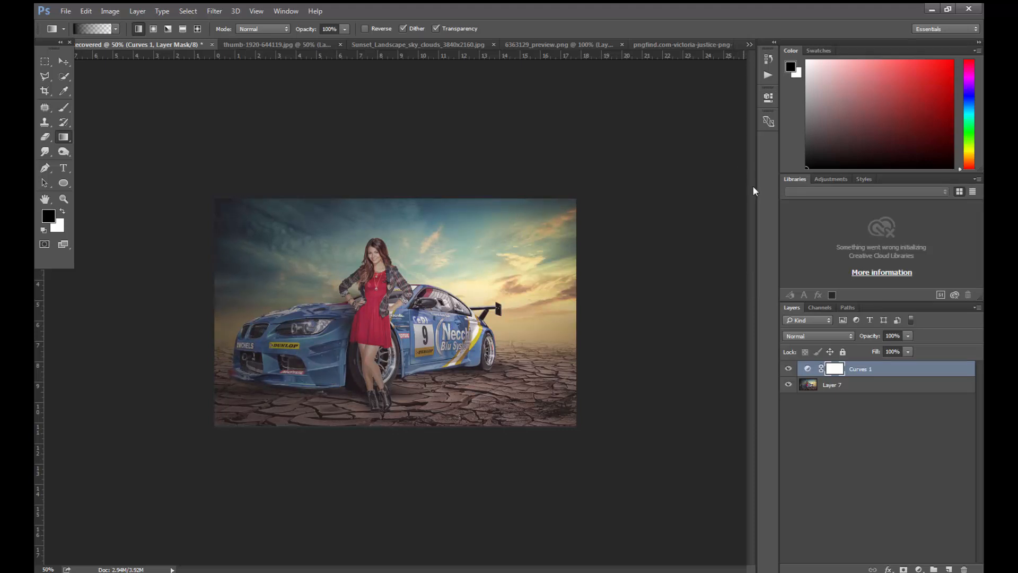
click(889, 467)
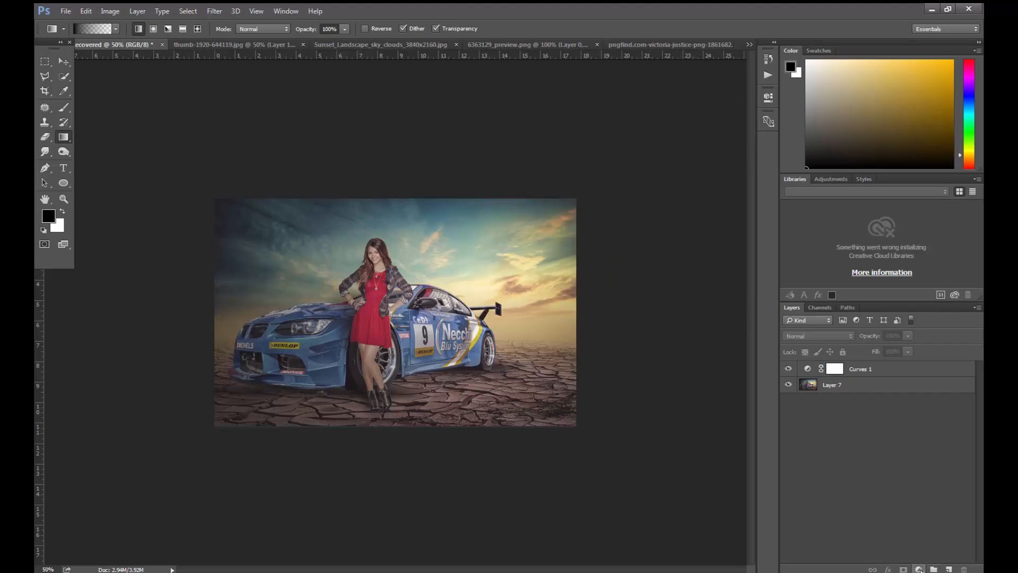
click(920, 569)
click(909, 470)
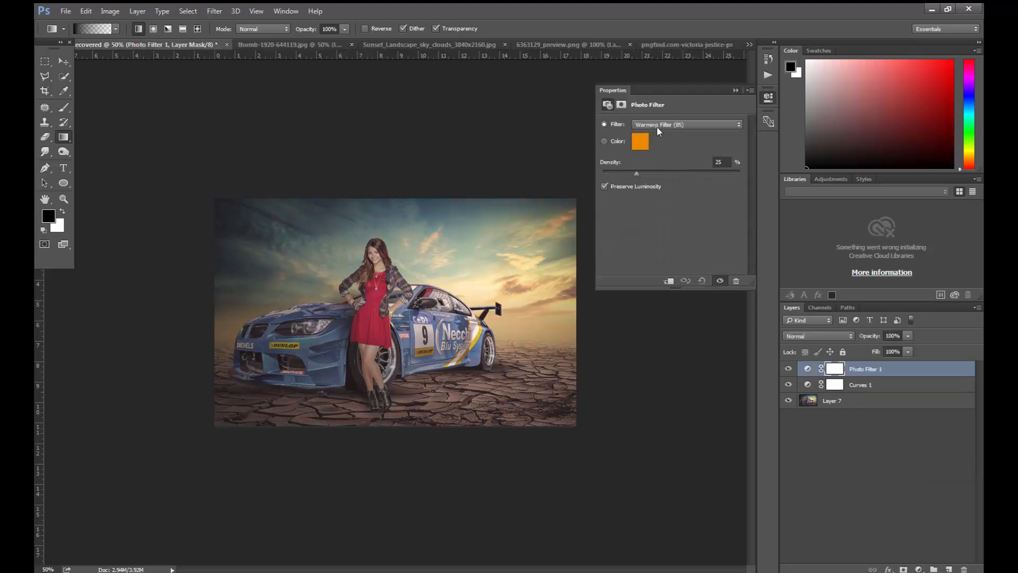
click(740, 90)
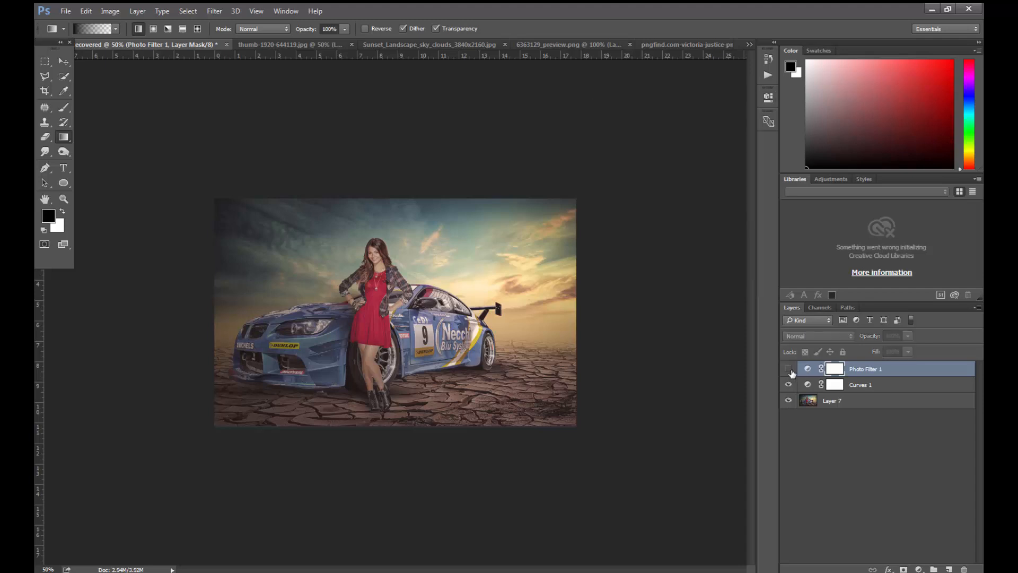
- Compare the image with the adjustments hidden and shown, and merge all visible layers into one
click(789, 386)
click(789, 386)
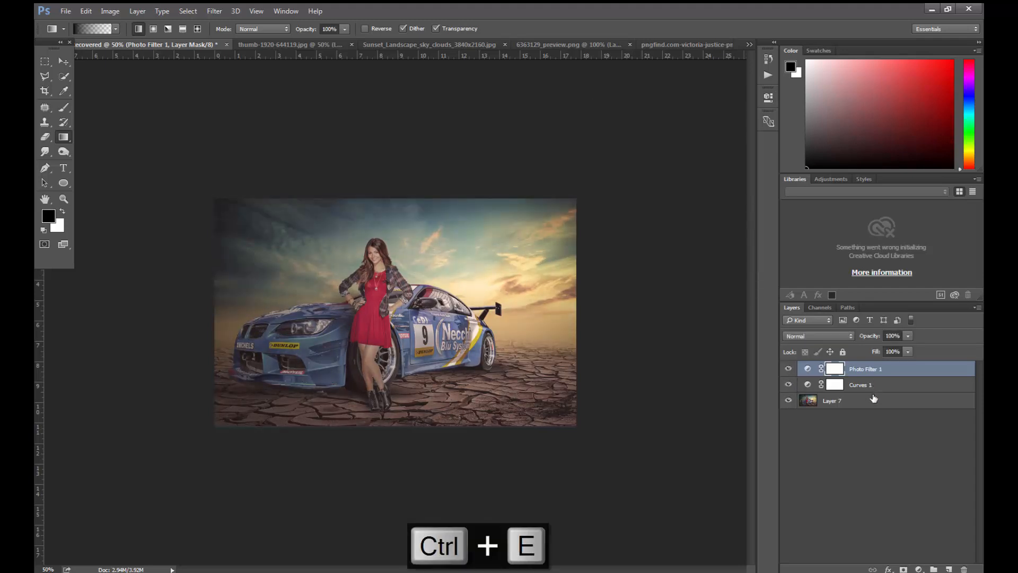
ctrl+click(877, 386)
key(ctrl+shift+e)
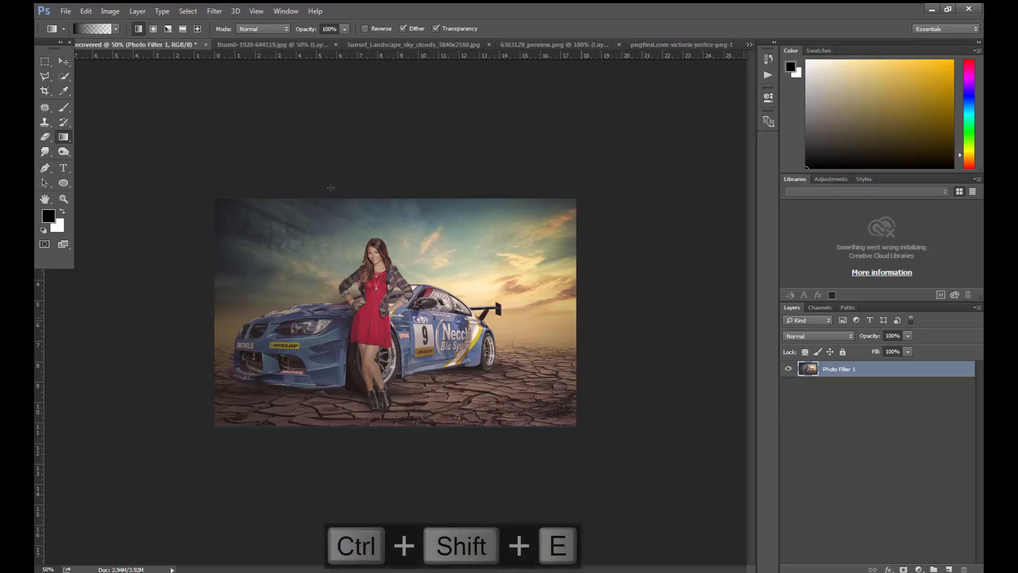
- Start the Camera Raw filter and set HSL Saturation to +48 for Aquas and Blues, and Luminance to -32 for Aquas and -27 for Blues
click(216, 12)
click(240, 79)
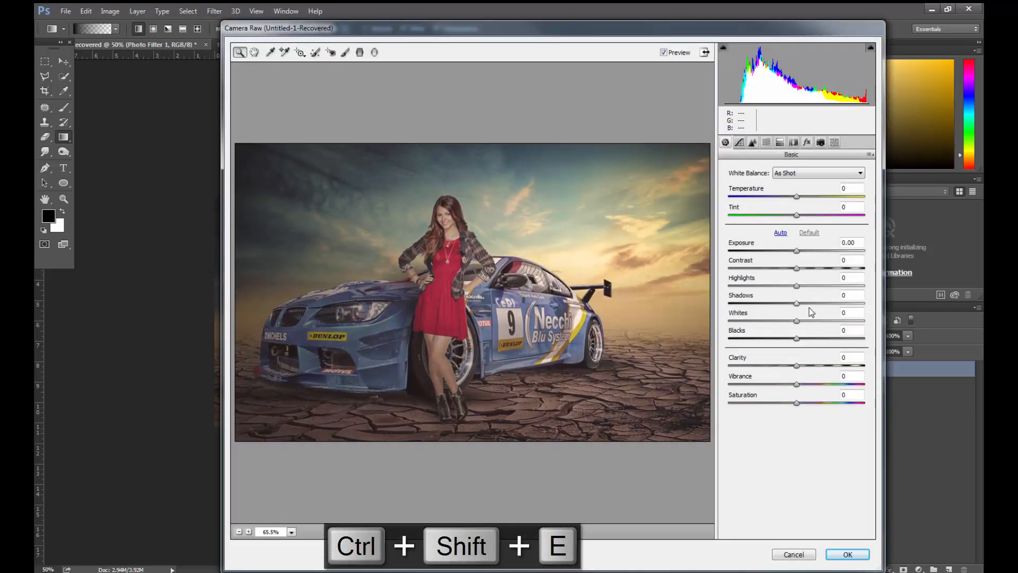
click(766, 142)
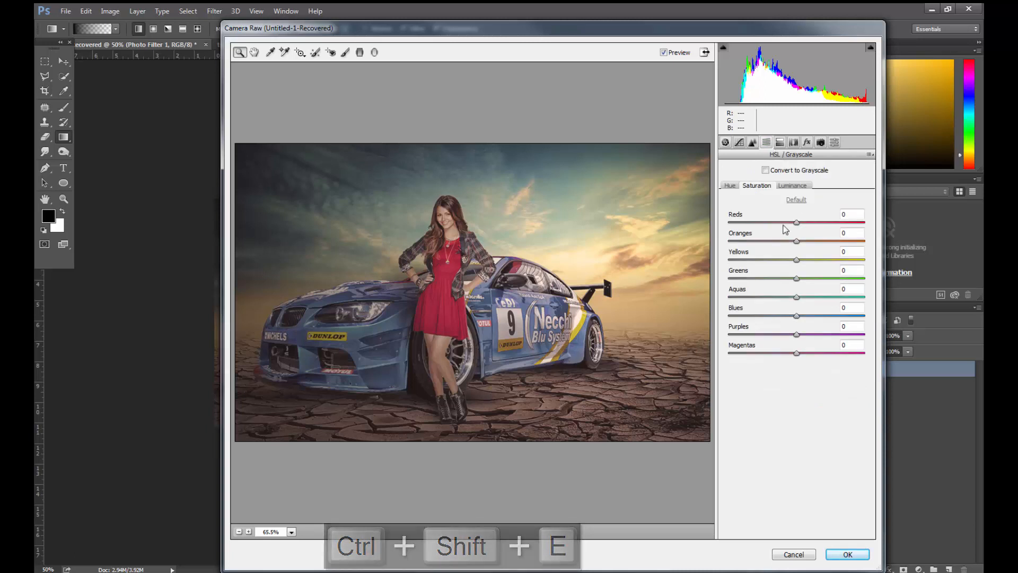
drag(797, 297, 834, 317)
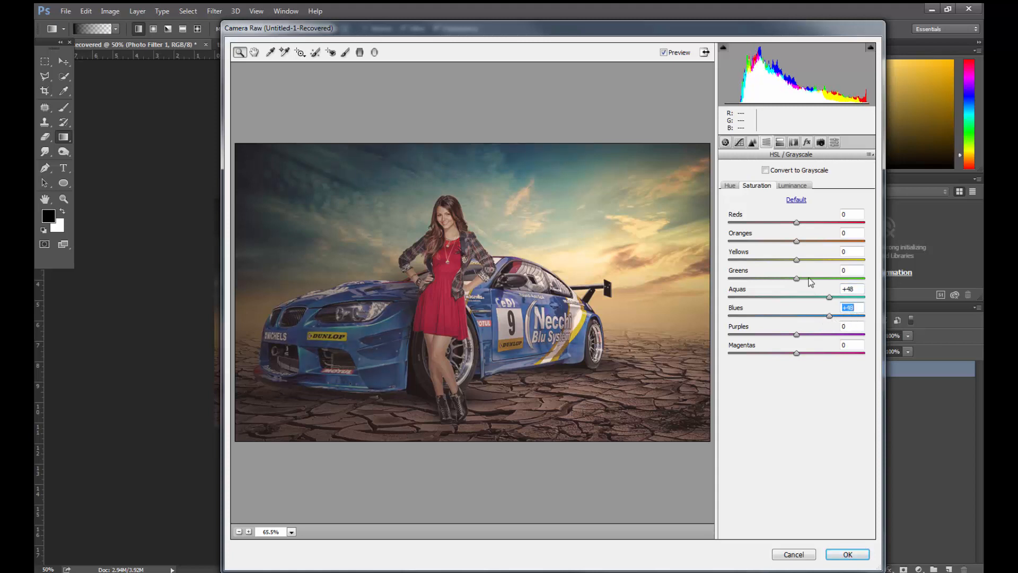
click(806, 185)
mouse_move(795, 297)
mouse_down()
mouse_move(757, 317)
mouse_move(778, 317)
mouse_move(757, 302)
mouse_move(804, 302)
mouse_up()
- Set the Camera Calibration hues to +23 for Red Primary, +12 for Green Primary and -19 for Blue Primary
click(820, 142)
drag(797, 249, 813, 257)
mouse_move(800, 353)
mouse_down()
mouse_move(774, 356)
mouse_move(783, 357)
mouse_up()
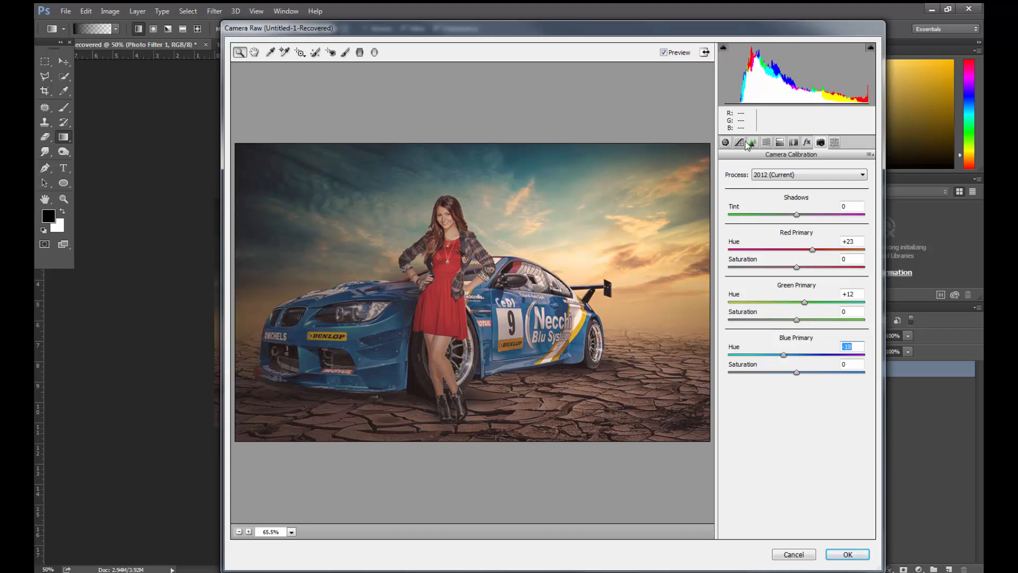
- Set the post-crop vignette to Amount +4, Midpoint 25 and Roundness +48, and the basic Clarity to +28 and Vibrance to +42
click(807, 142)
click(785, 289)
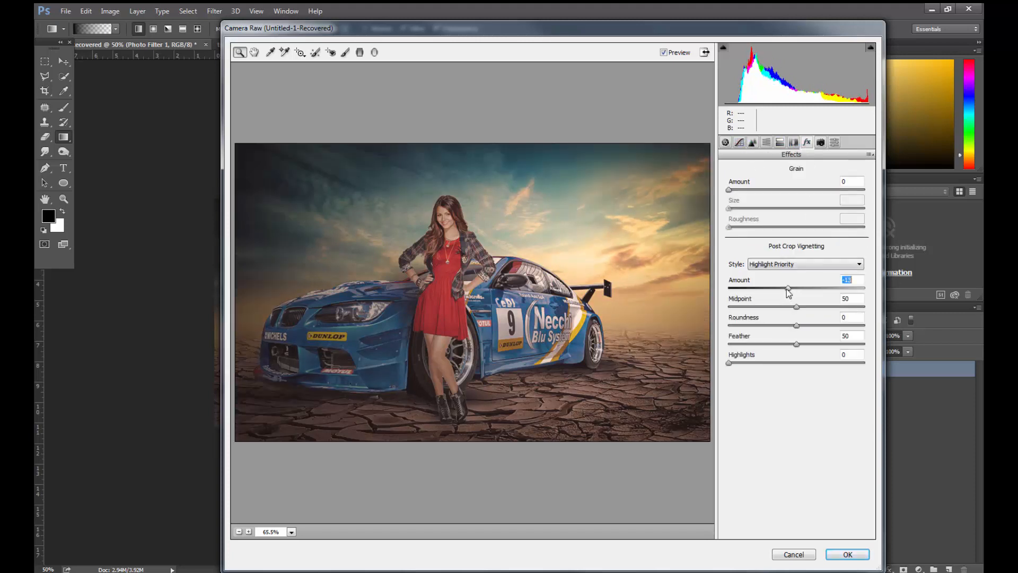
drag(797, 308, 830, 328)
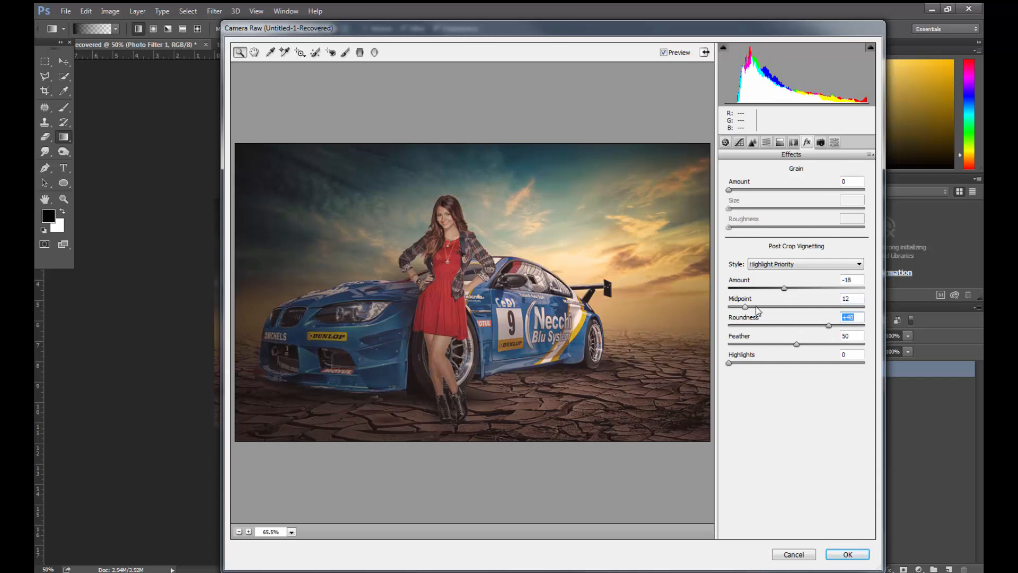
drag(759, 307, 804, 290)
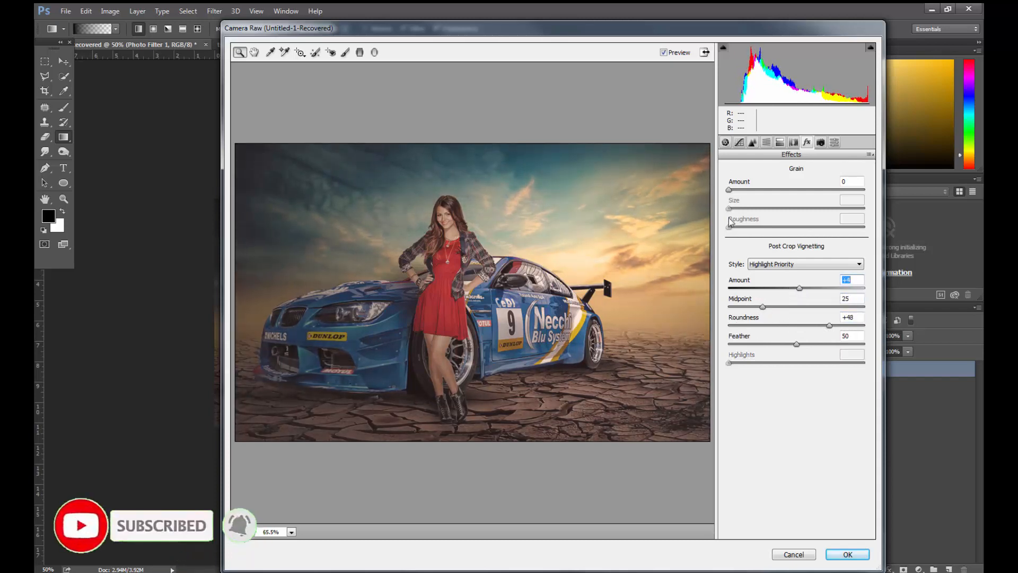
click(726, 142)
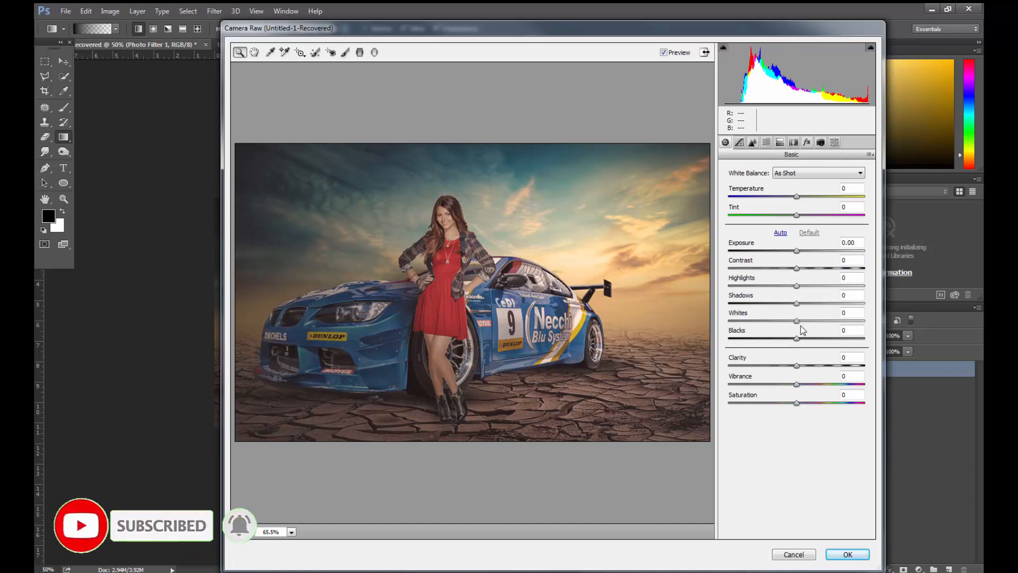
mouse_move(832, 369)
mouse_down()
mouse_move(811, 384)
mouse_move(828, 387)
mouse_up()
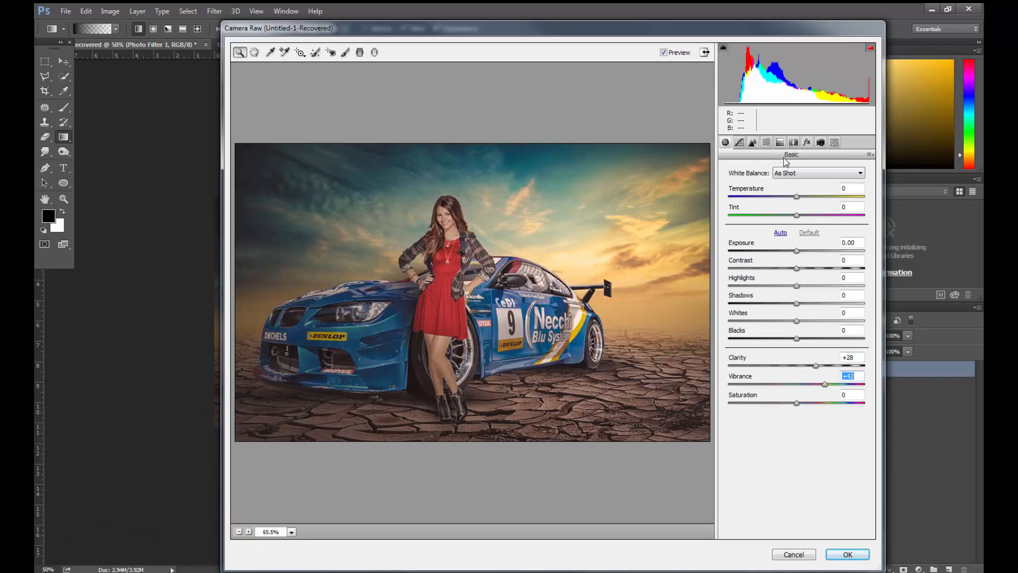
- Lower the Reds saturation, set Luminance to +5 for Reds and +20 for Oranges, and apply the Camera Raw filter, comparing before and after
click(767, 143)
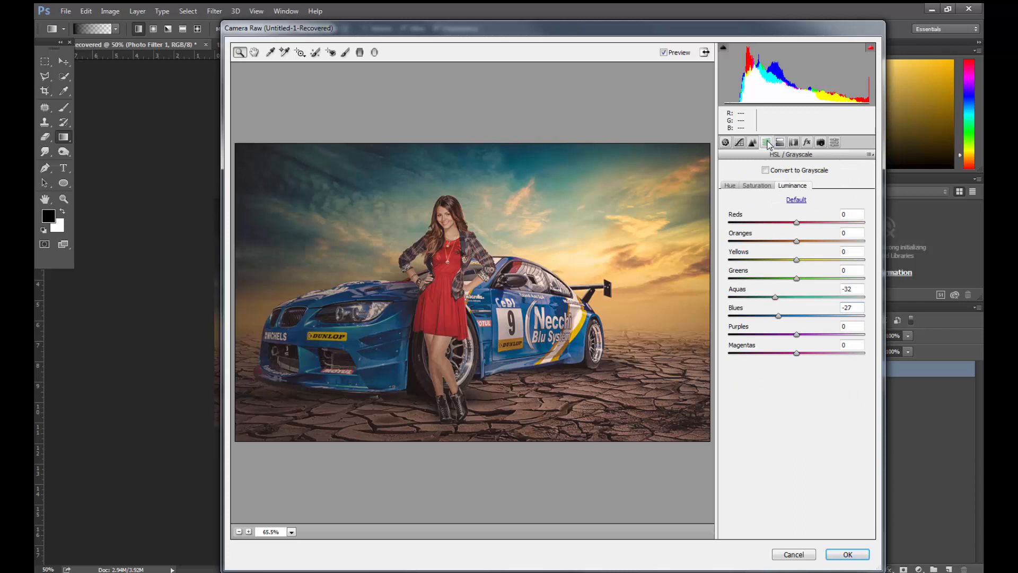
click(767, 186)
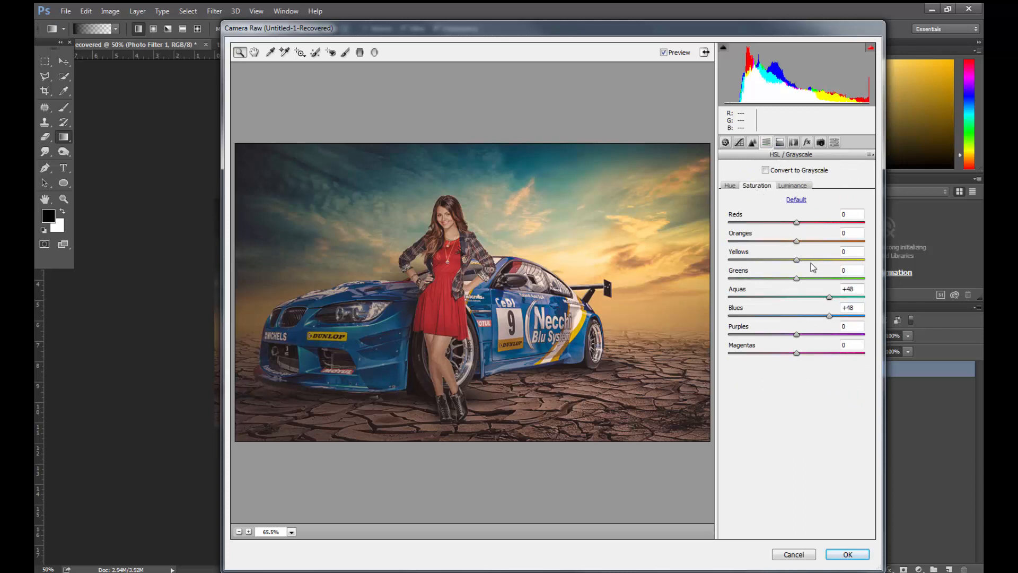
drag(789, 223, 770, 223)
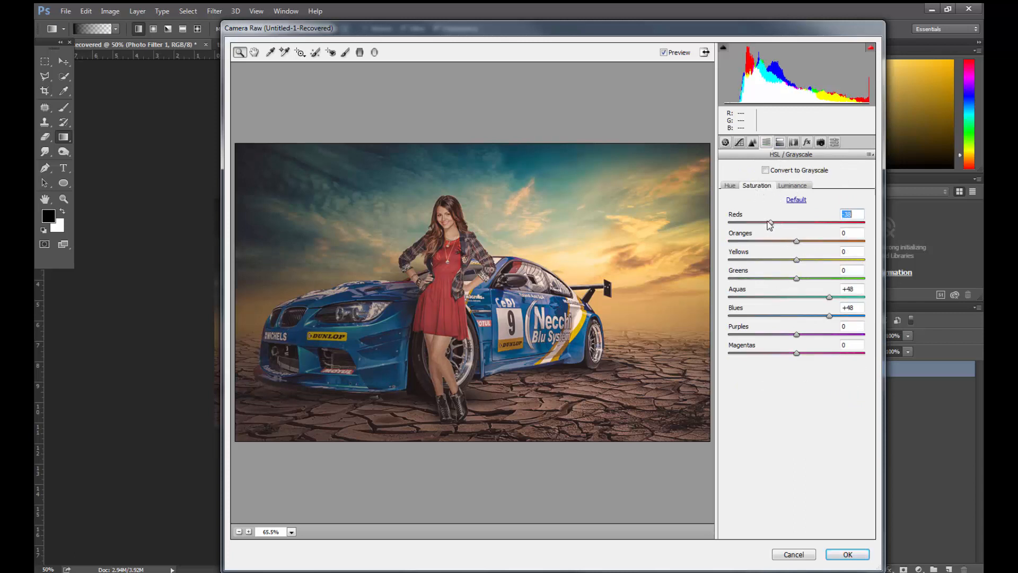
click(792, 185)
drag(804, 241, 802, 223)
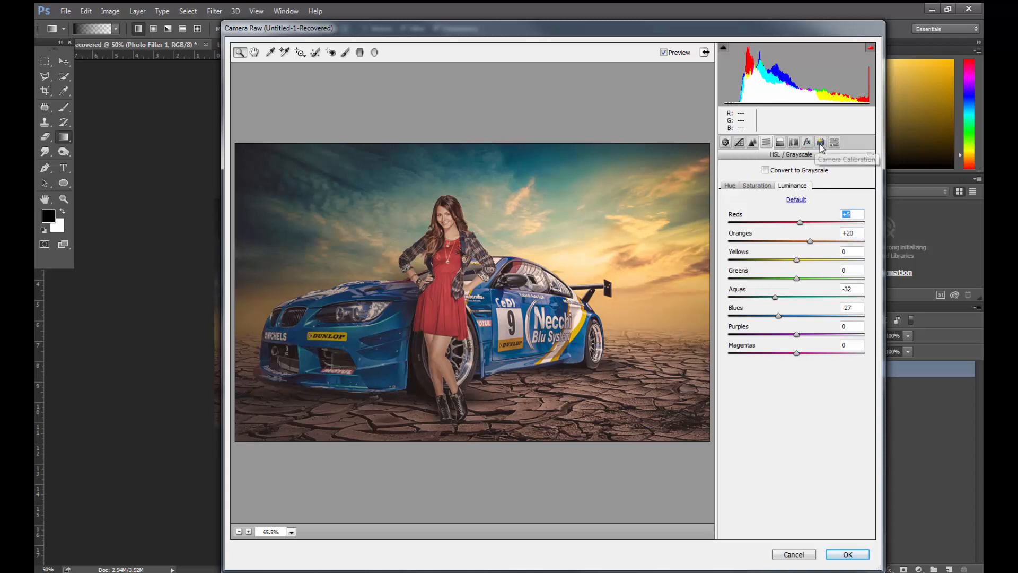
click(846, 555)
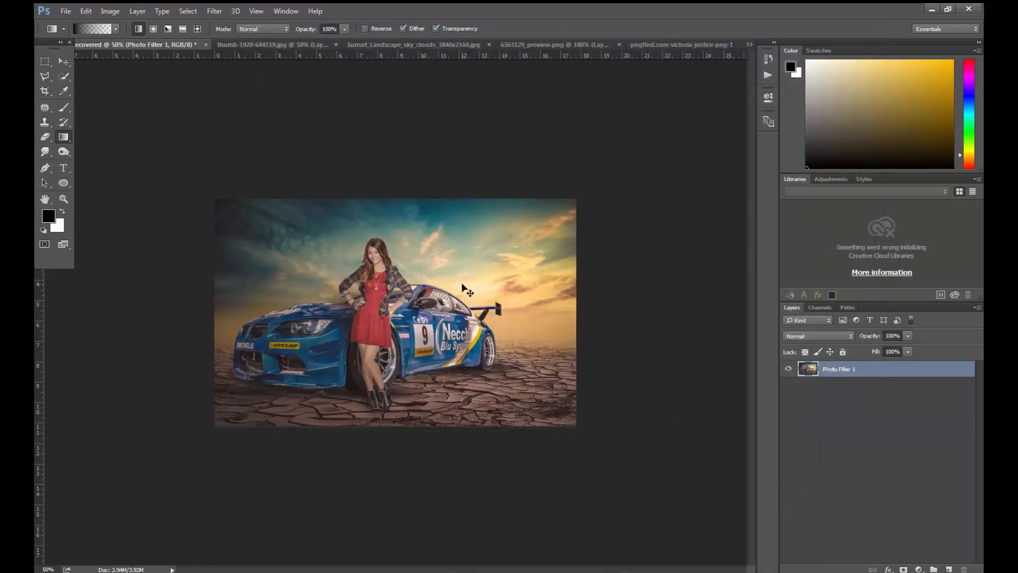
key(ctrl+plus)
key(ctrl+z)
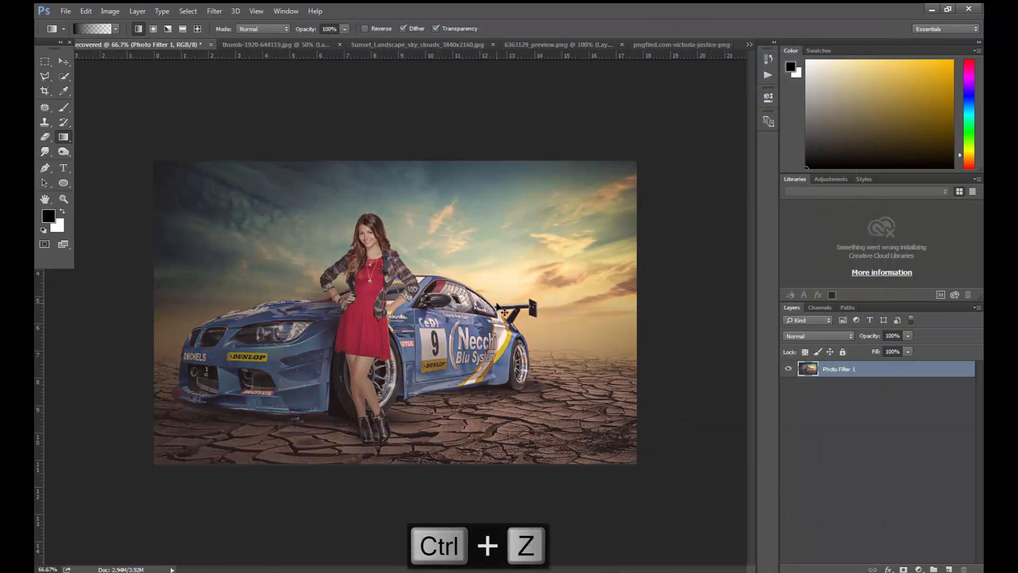
key(ctrl+z)
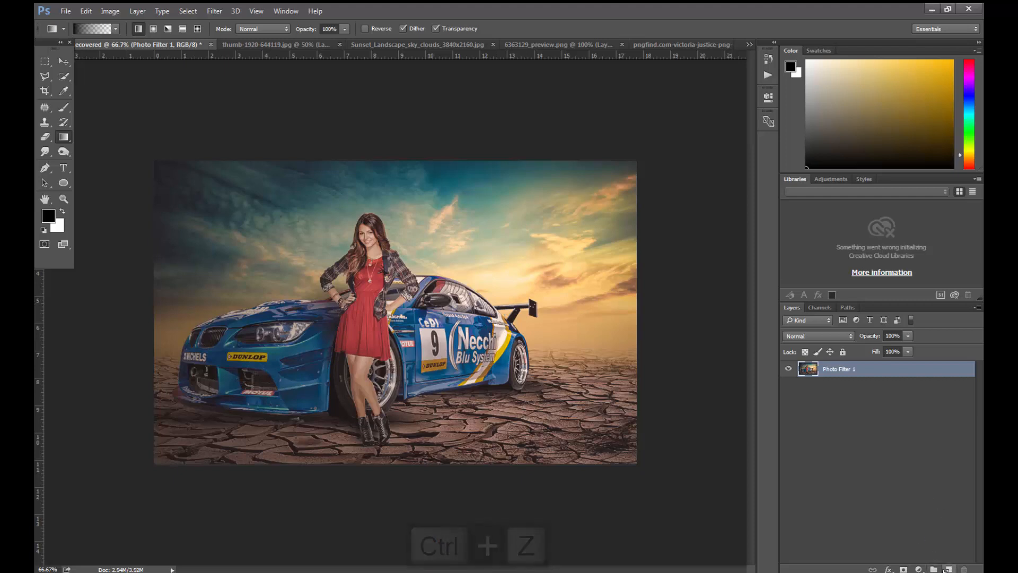
- Create a new layer above Photo Filter 1 and set the foreground color to white
click(948, 569)
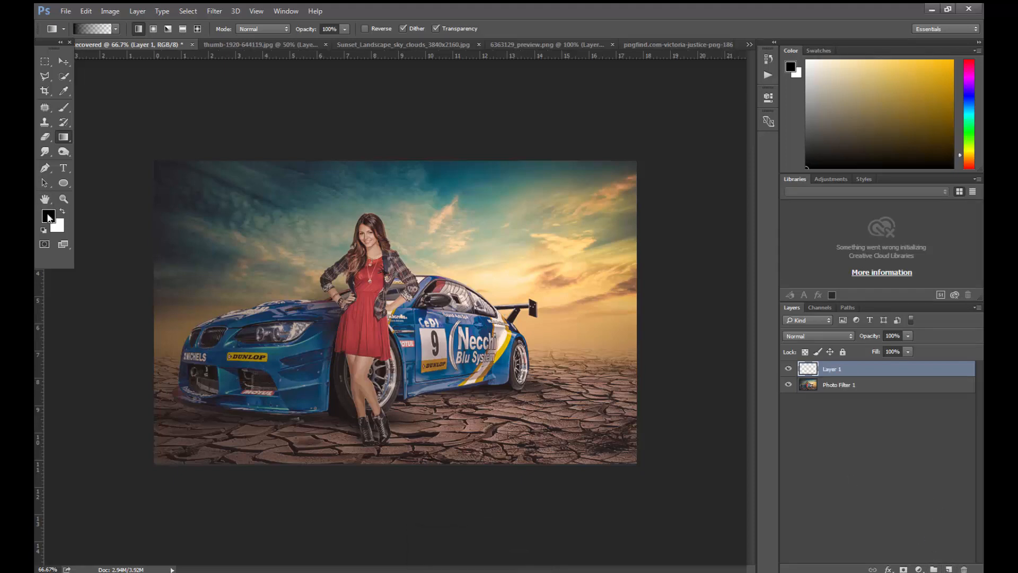
click(48, 216)
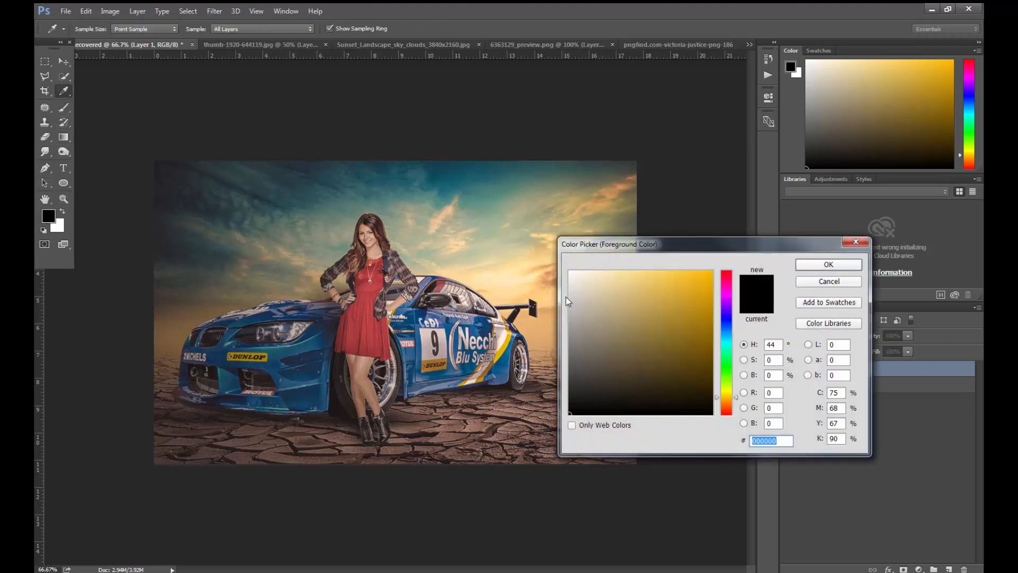
click(569, 272)
key(Return)
- Set the brush to size 400 and 100% opacity, and dab one soft white glow in the sky above the car's rear spoiler
key(b)
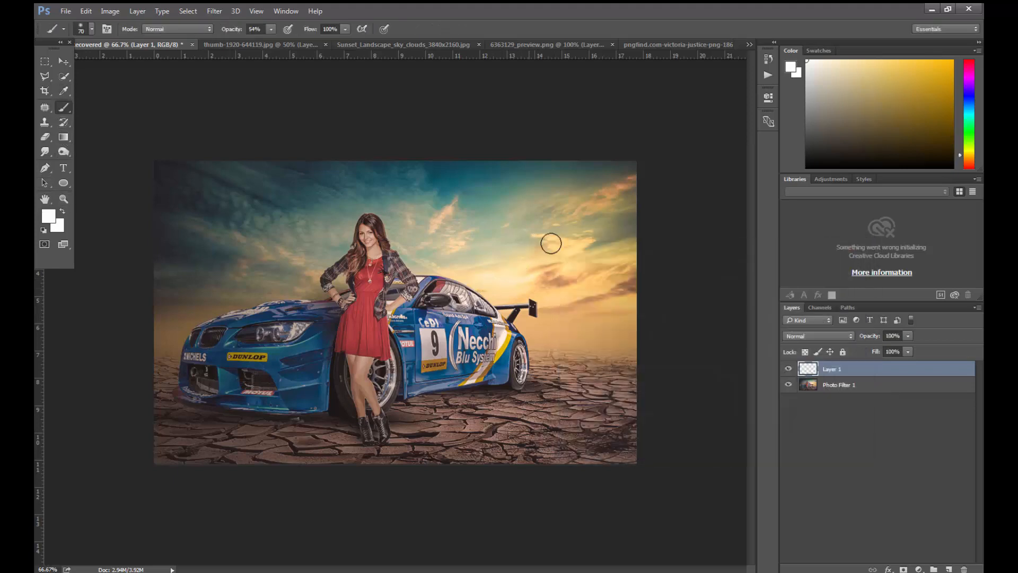
key(bracketright)
key(bracketright)
key(bracketright)
key(bracketright)
key(bracketright)
key(bracketright)
key(bracketright)
key(bracketright)
key(bracketright)
key(bracketright)
key(bracketright)
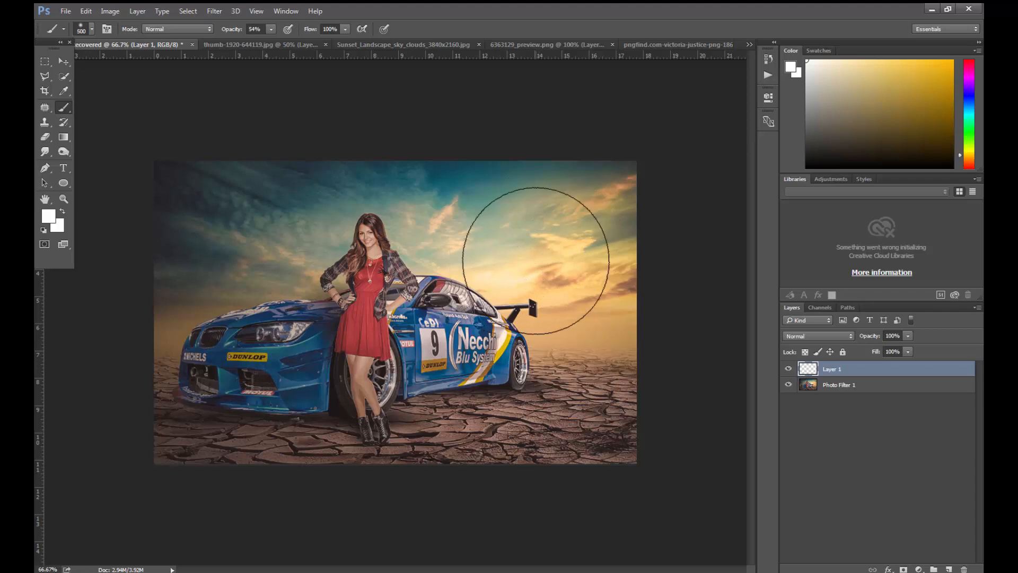
key(bracketleft)
click(536, 261)
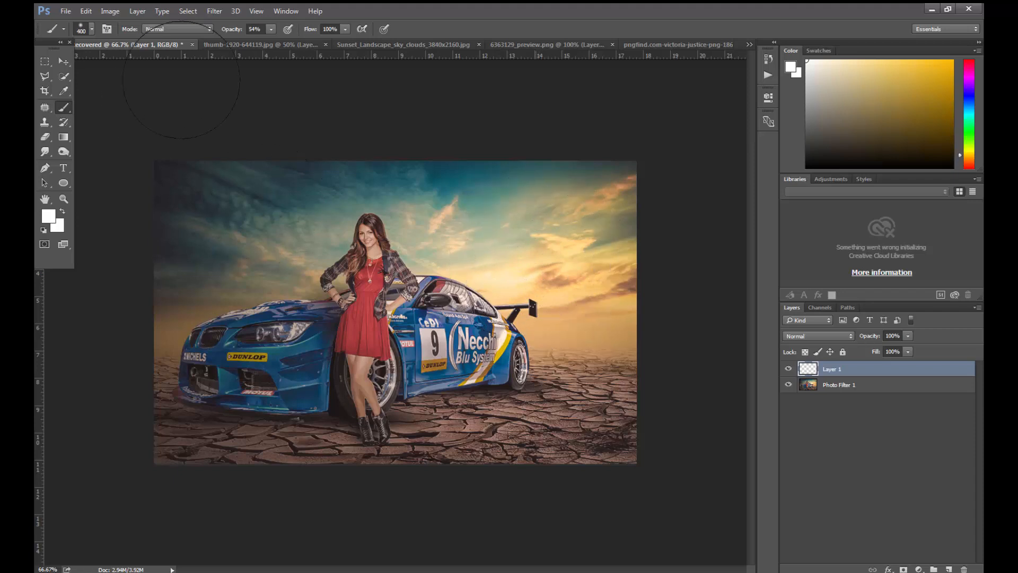
key(ctrl+z)
click(271, 29)
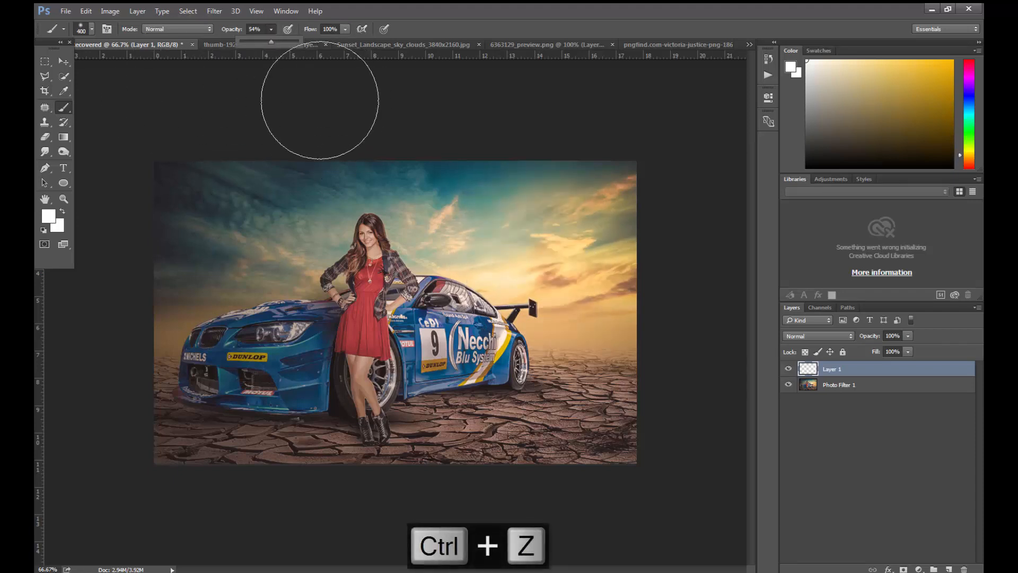
drag(270, 41, 357, 42)
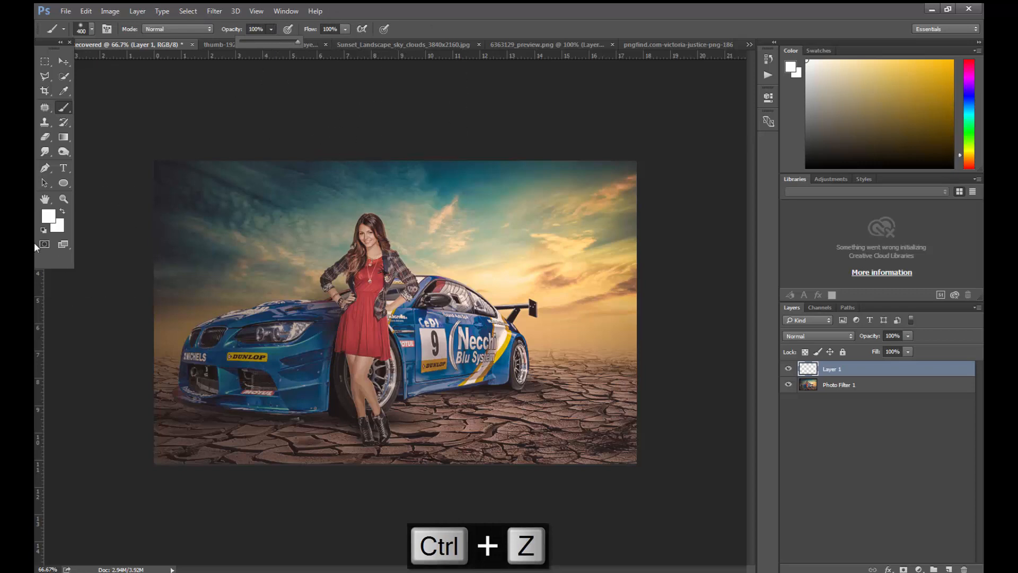
click(529, 262)
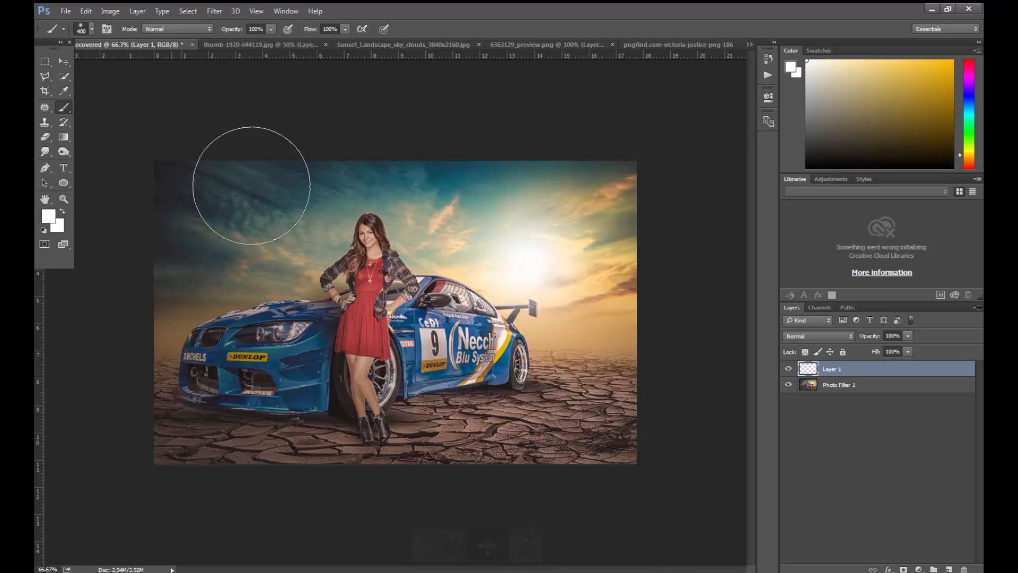
- Enlarge the white glow on Layer 1 so that it extends beyond the image's upper right corner
click(63, 61)
drag(636, 160, 695, 104)
key(Return)
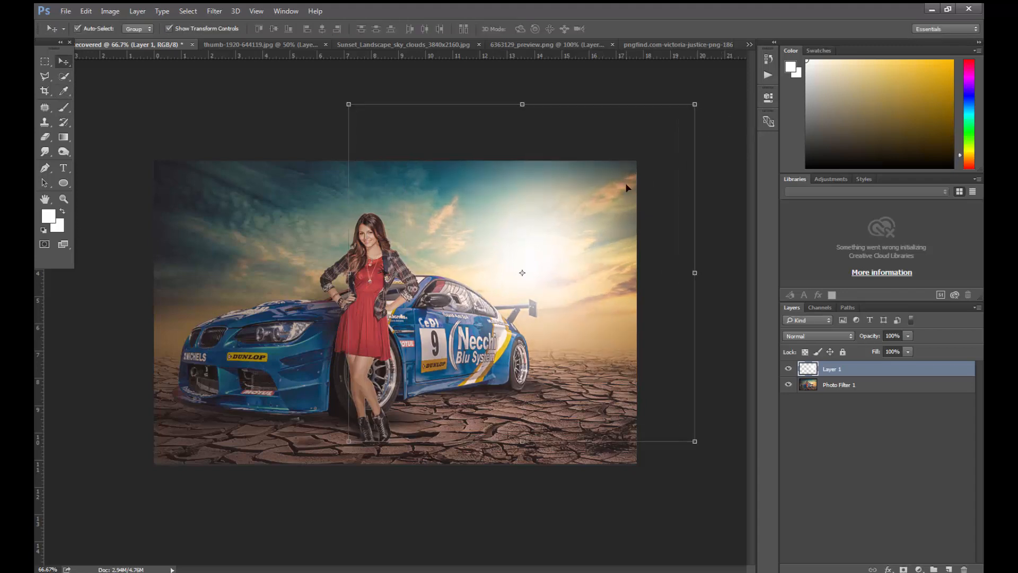
- Try several blend modes, including Screen and Overlay, on the glow layer, set it to Soft Light and compare it hidden and shown
click(818, 336)
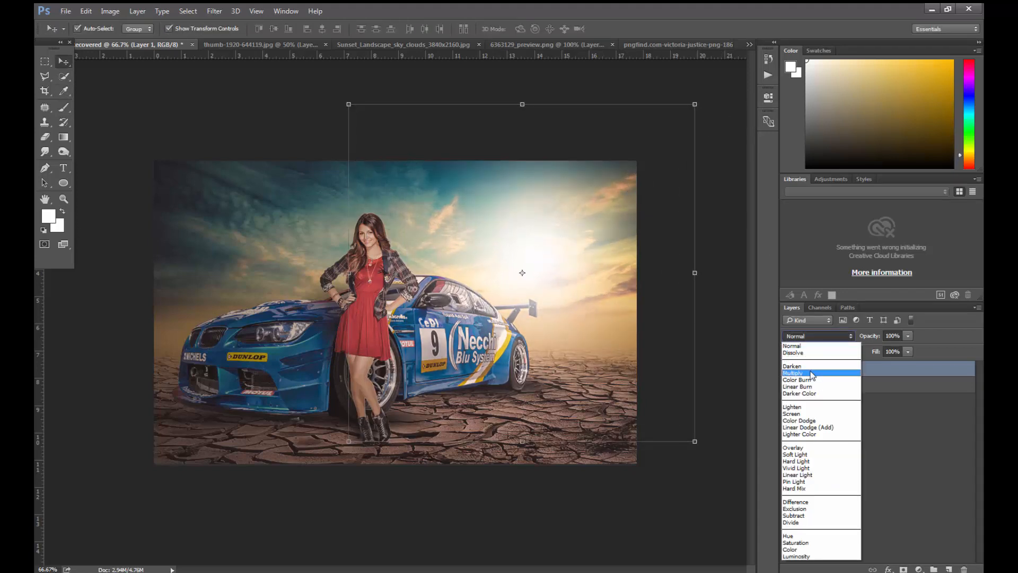
click(807, 367)
key(Down)
key(Down)
key(Down)
key(Down)
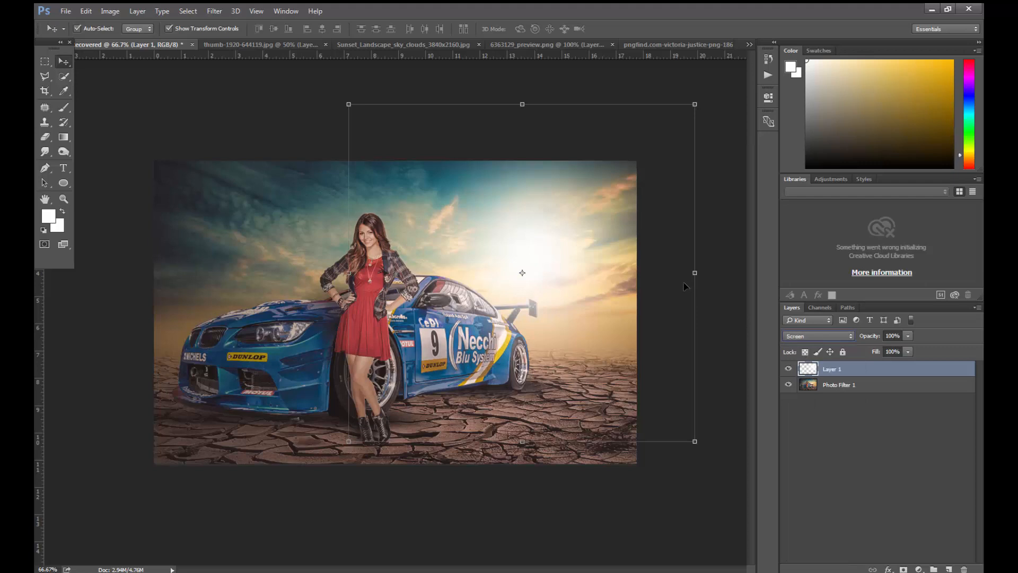
key(Down)
key(Down)
key(Down)
key(Down)
key(Down)
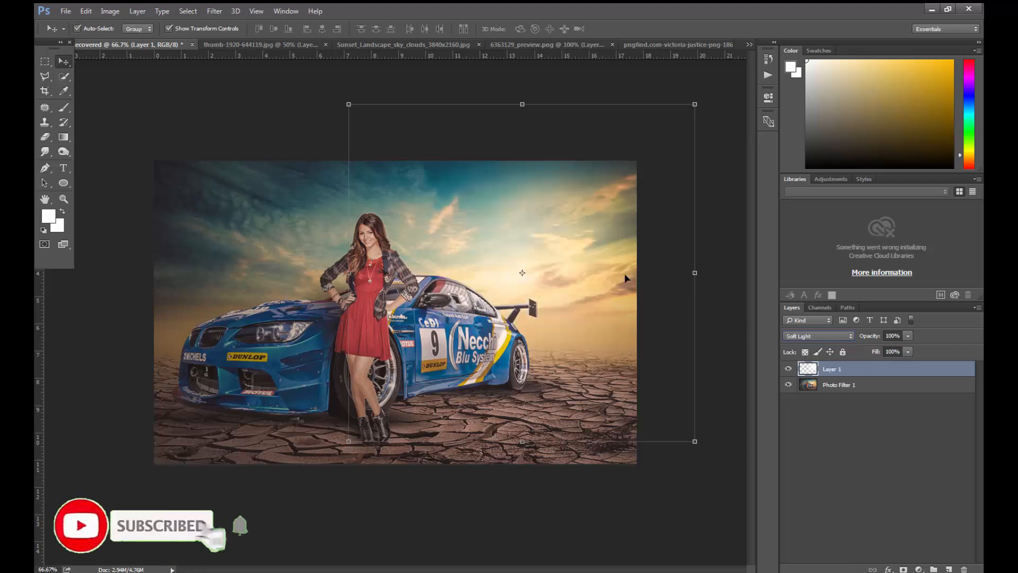
key(Up)
key(Down)
key(Up)
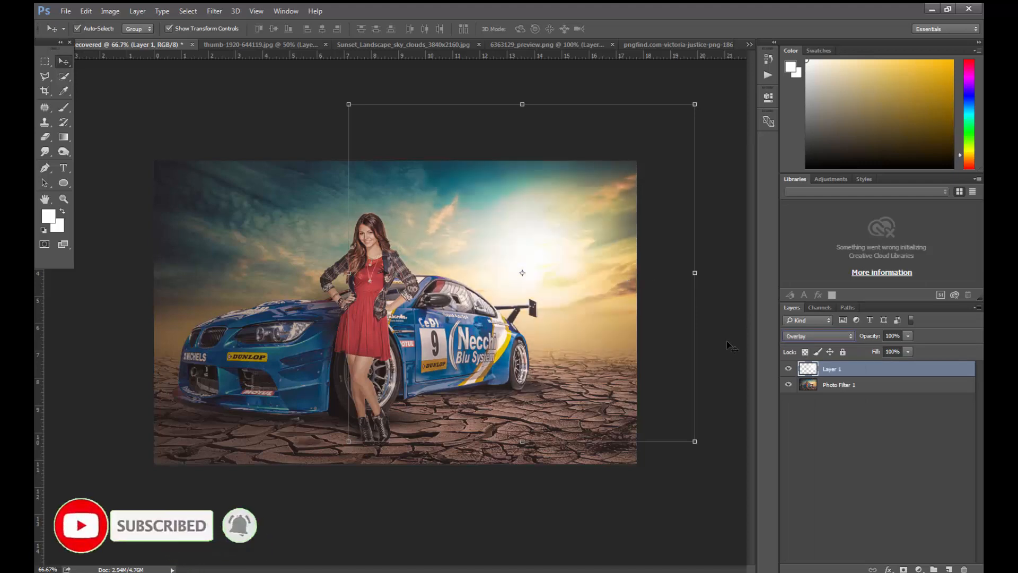
key(Up)
click(788, 369)
click(789, 369)
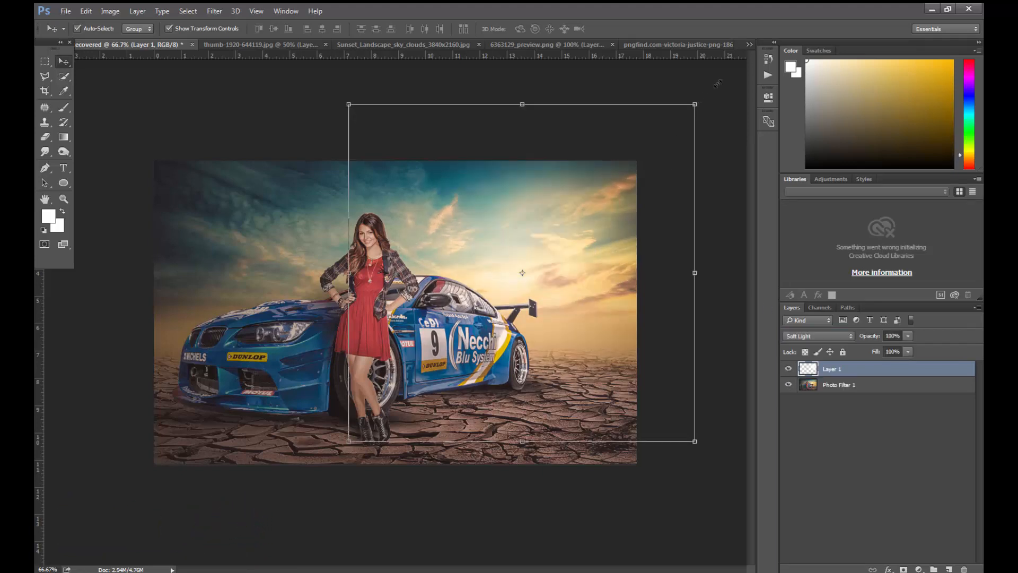
- Enlarge the white glow on Layer 1 to about 175% and shift it slightly to the right
drag(718, 84, 866, 53)
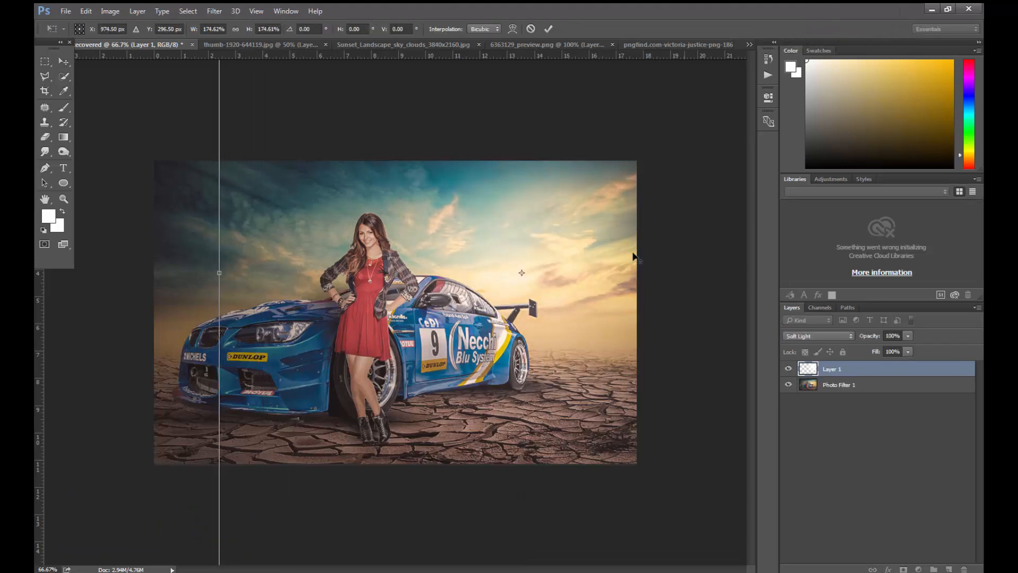
mouse_move(529, 289)
mouse_down()
mouse_move(492, 290)
mouse_move(545, 289)
mouse_up()
key(Return)
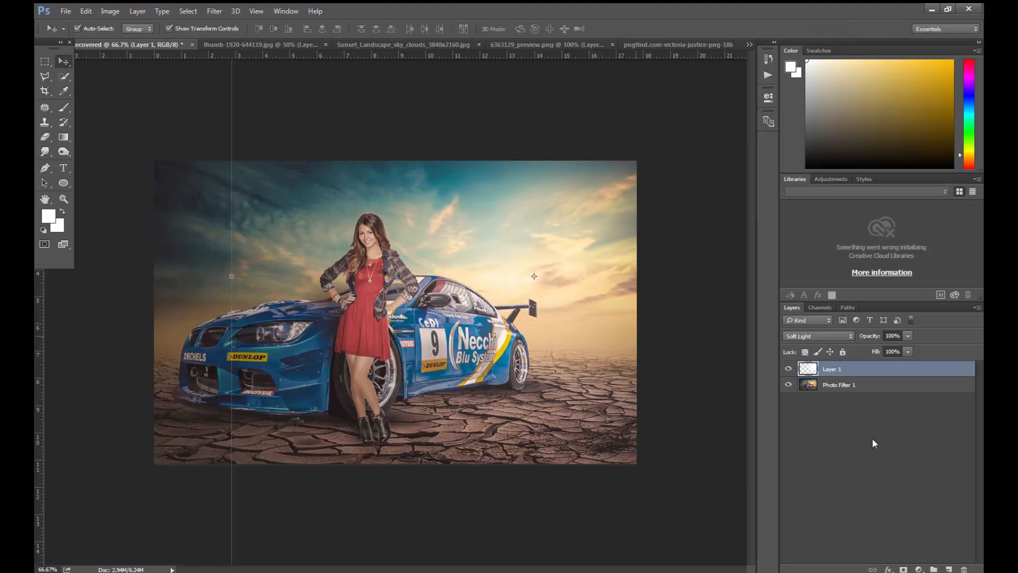
click(873, 438)
- Create a new layer above Layer 1, try a white brush dab above the car's rear spoiler and undo the dab
click(950, 568)
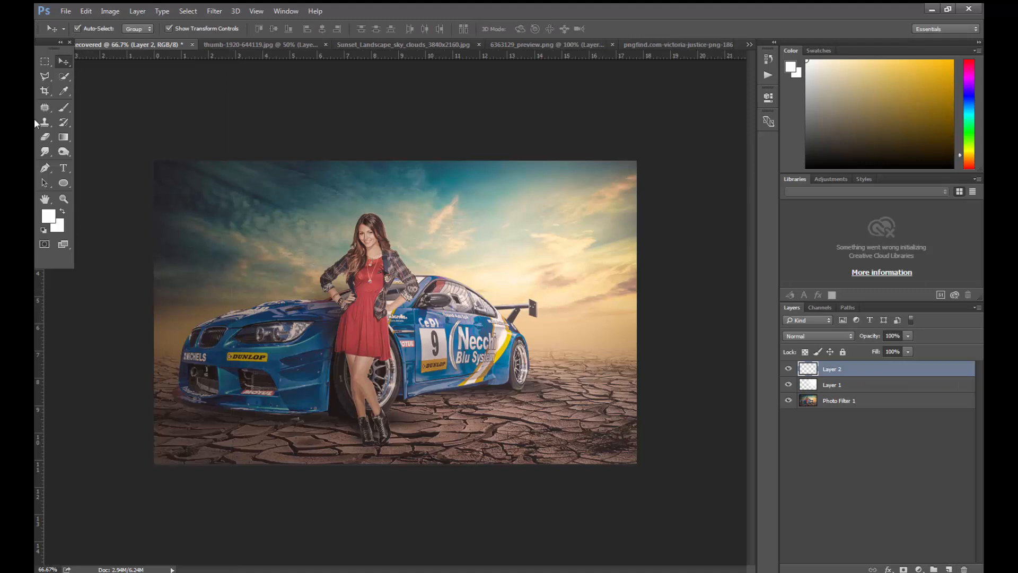
click(64, 107)
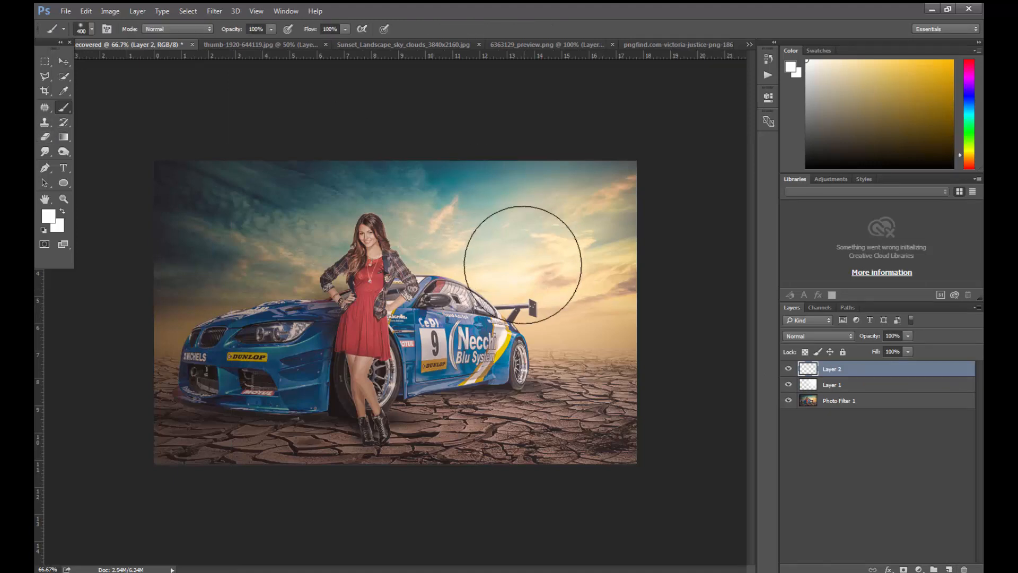
click(515, 277)
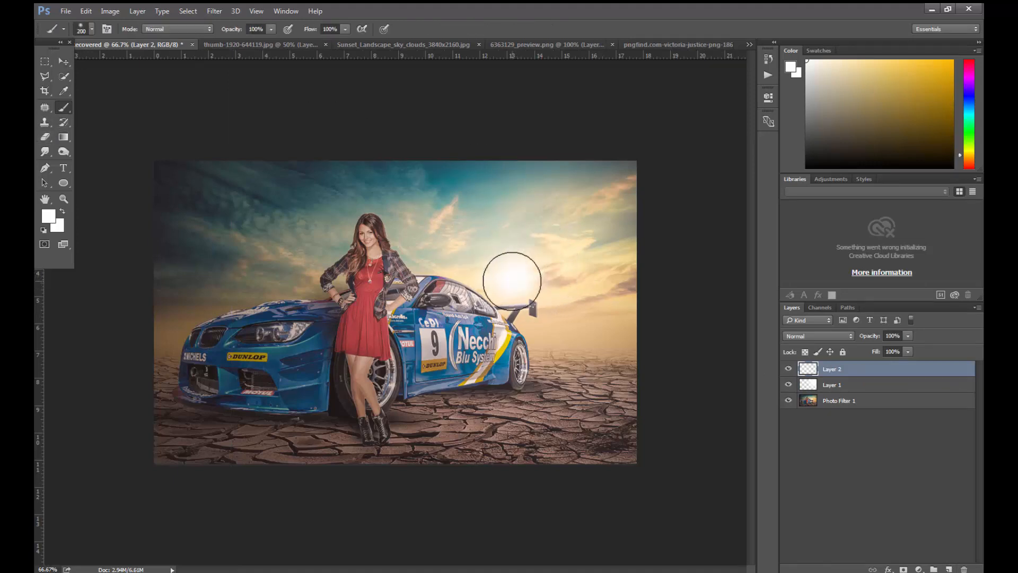
key(ctrl+z)
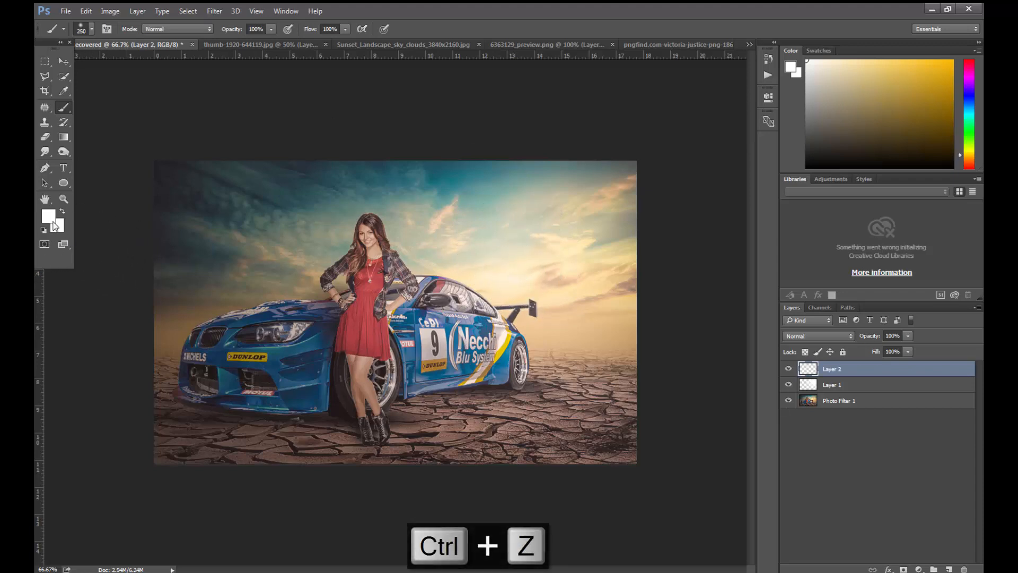
- Set the foreground color to yellow-orange #ffc015 and dab one soft size 250 glow on Layer 2 above the car's rear spoiler
click(50, 216)
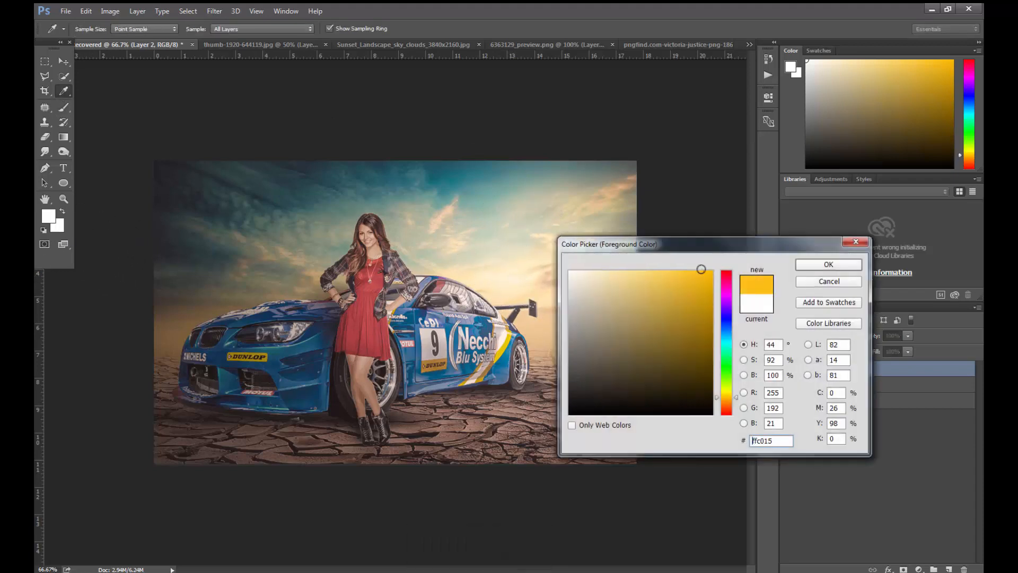
click(700, 271)
click(829, 264)
click(511, 279)
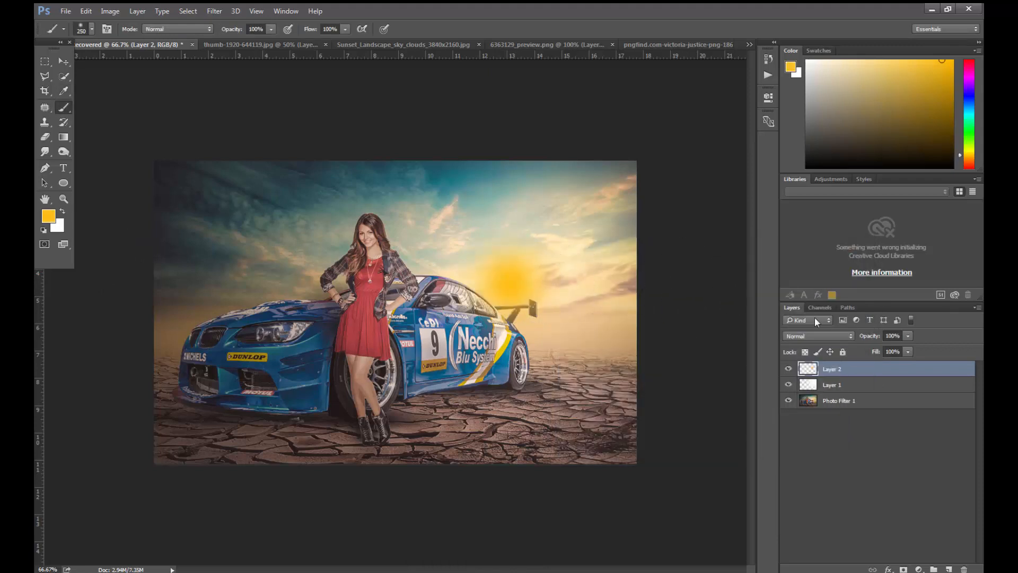
- Set Layer 2 to the Screen blend mode and enlarge its orange glow to about 188%, moving it slightly upward
click(813, 334)
click(809, 413)
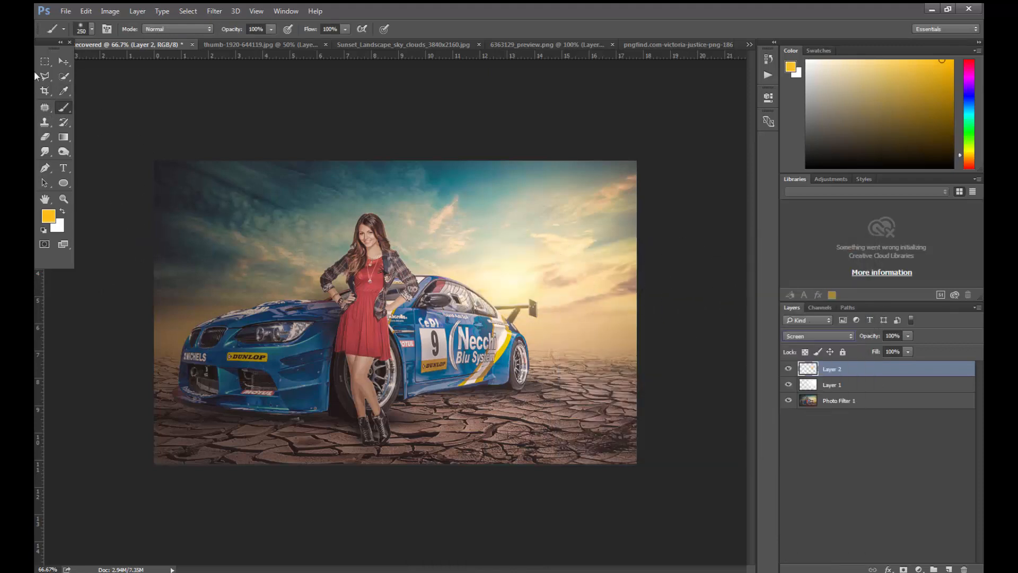
click(64, 62)
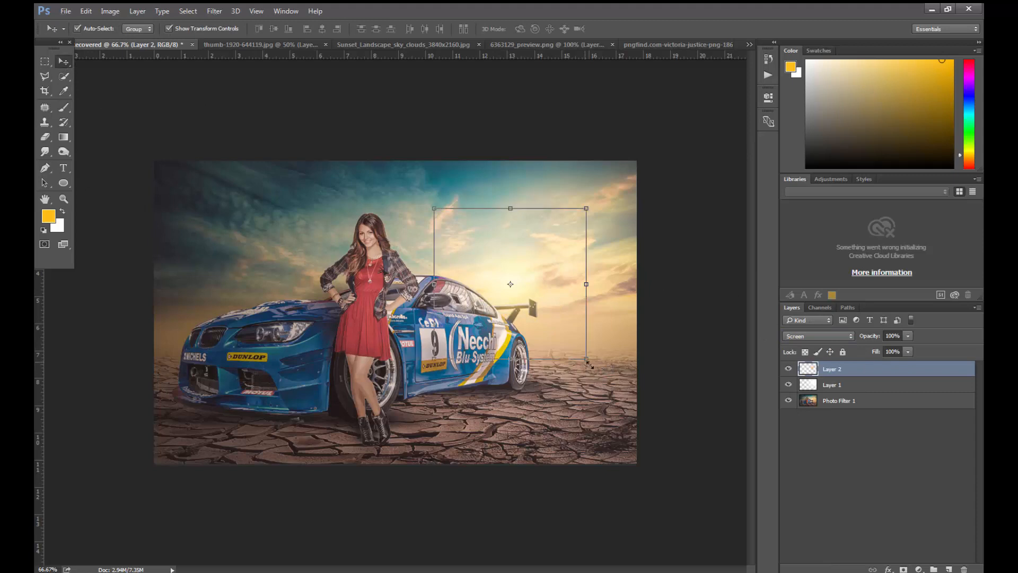
drag(586, 365, 579, 334)
key(Return)
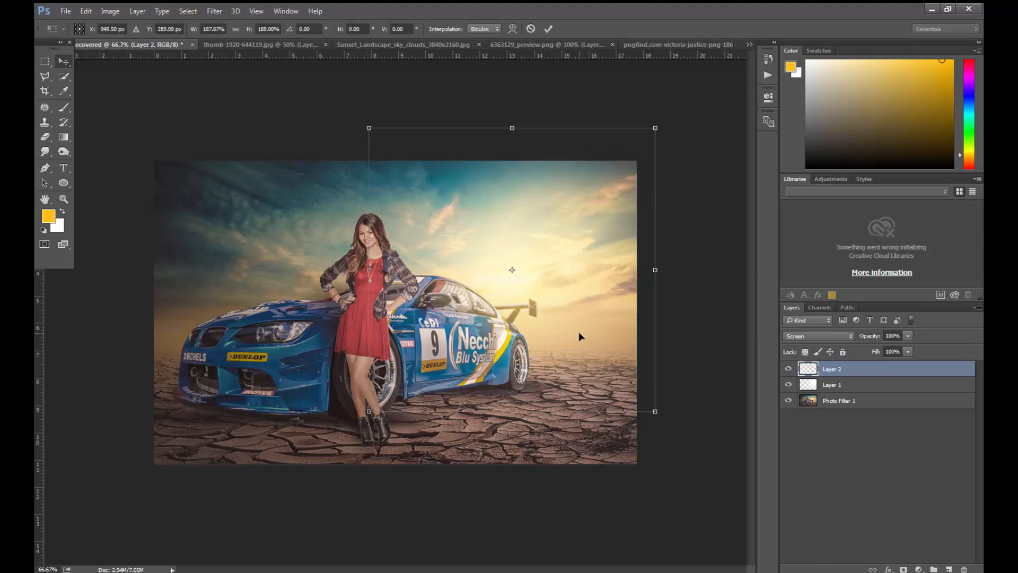
click(687, 420)
- Try to merge the two glow layers, Layer 1 and Layer 2
key(ctrl+minus)
click(837, 375)
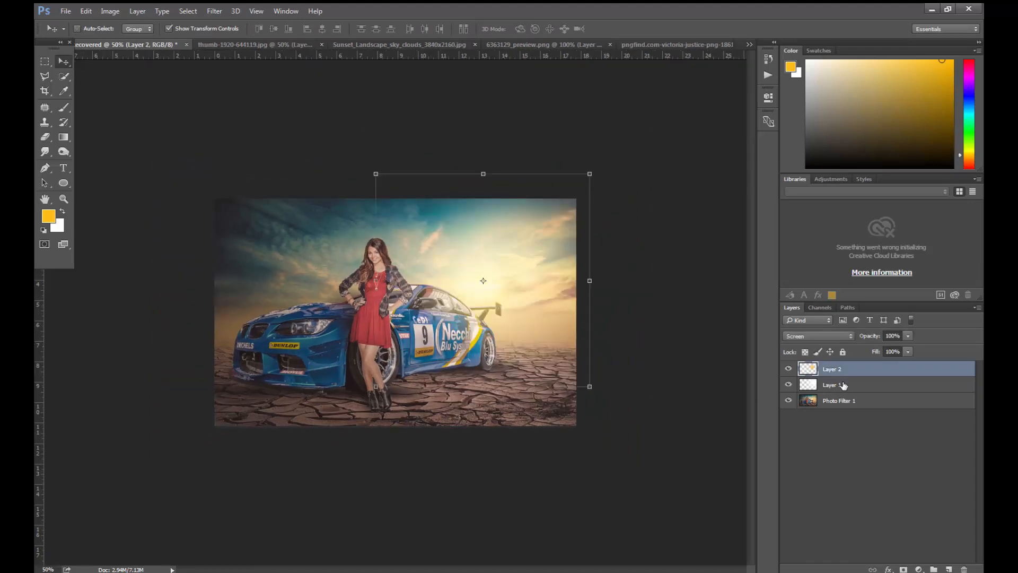
key(ctrl+e)
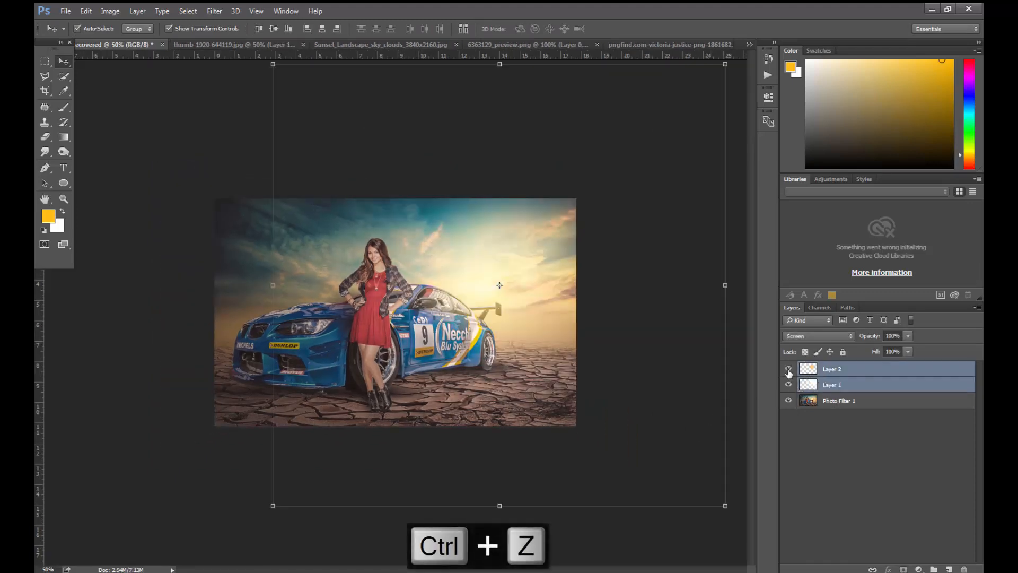
- Deselect the layers and compare the composite with glow layers Layer 1 and Layer 2 hidden and shown
key(ctrl+minus)
click(652, 254)
key(ctrl+plus)
key(ctrl+plus)
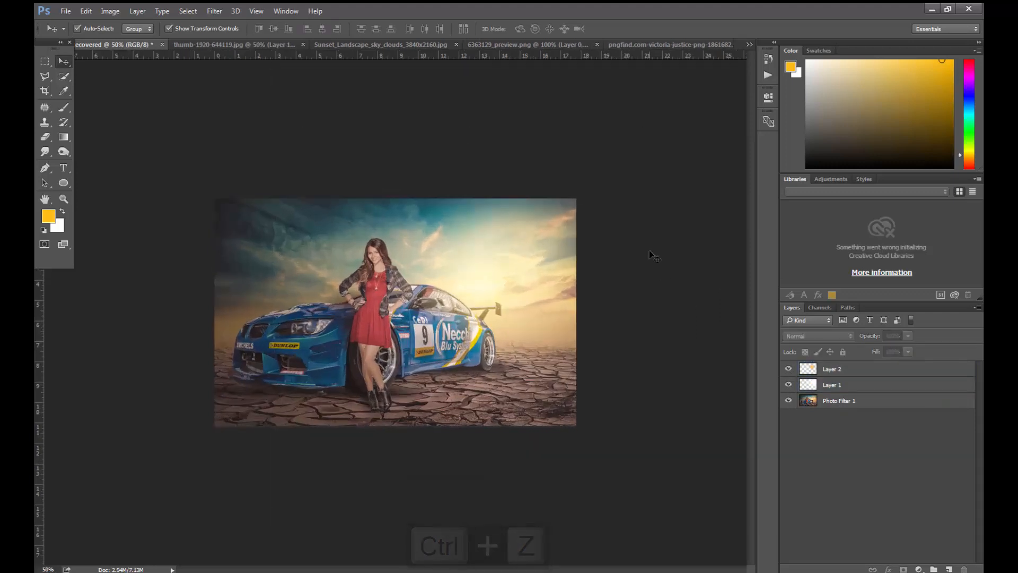
key(ctrl+plus)
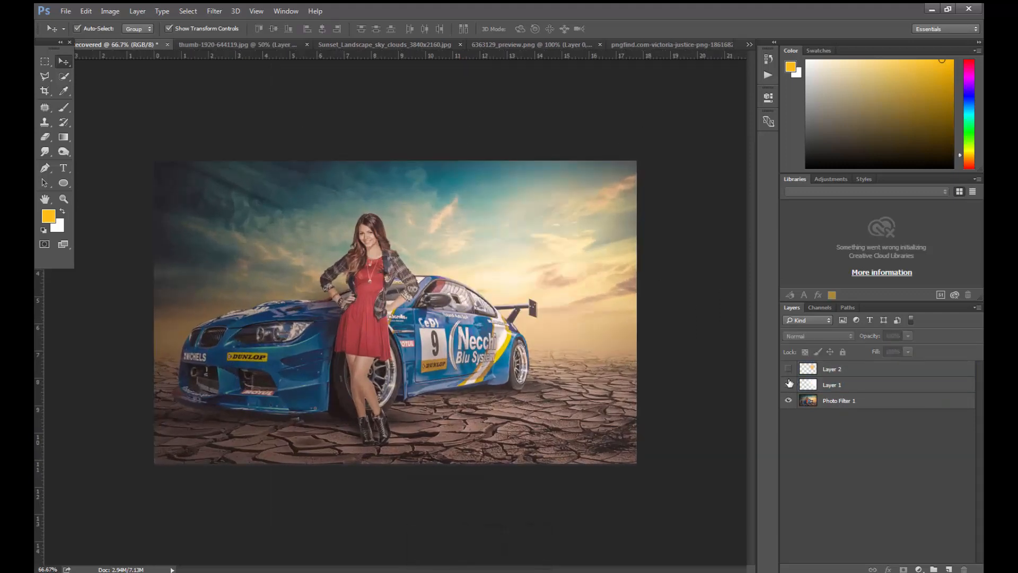
click(789, 384)
click(790, 383)
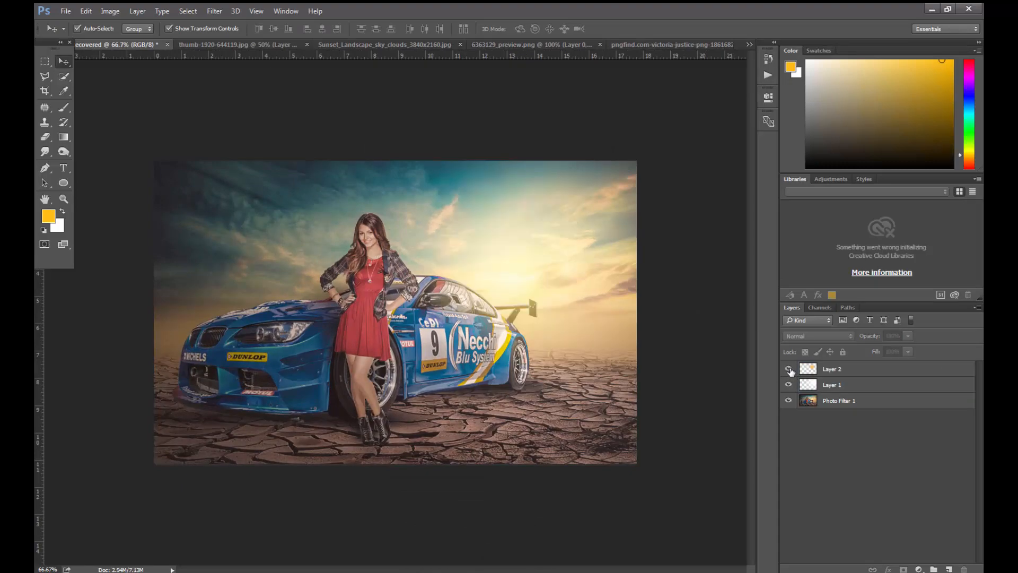